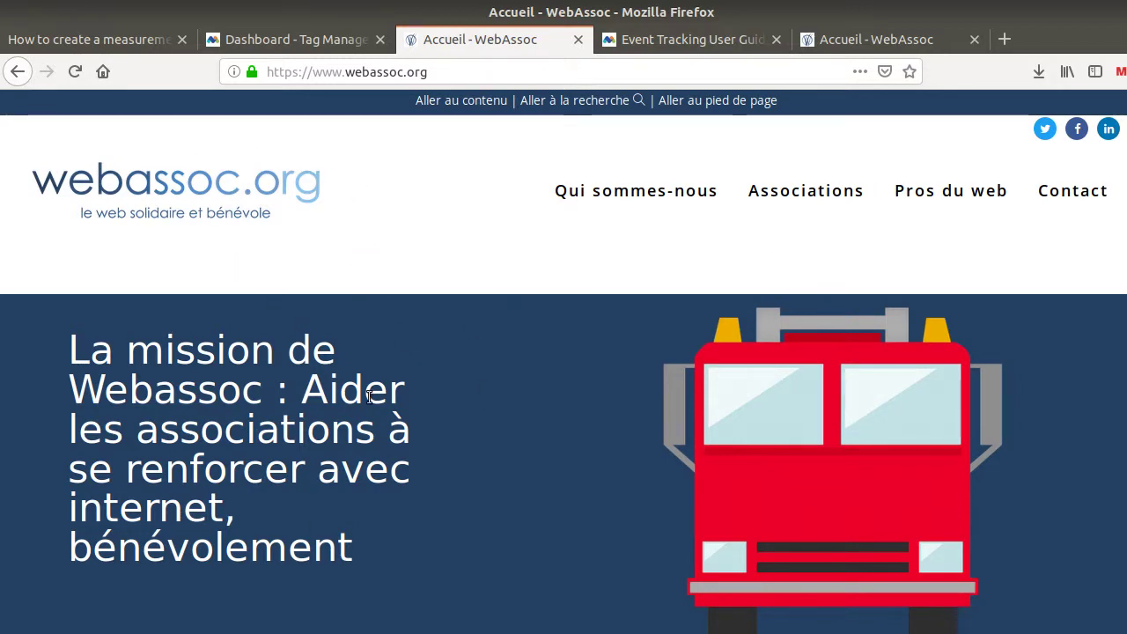
Switch to the FLOSS Marketing School wiki's 'How to create a measurement plan?' tab
left_click(124, 42)
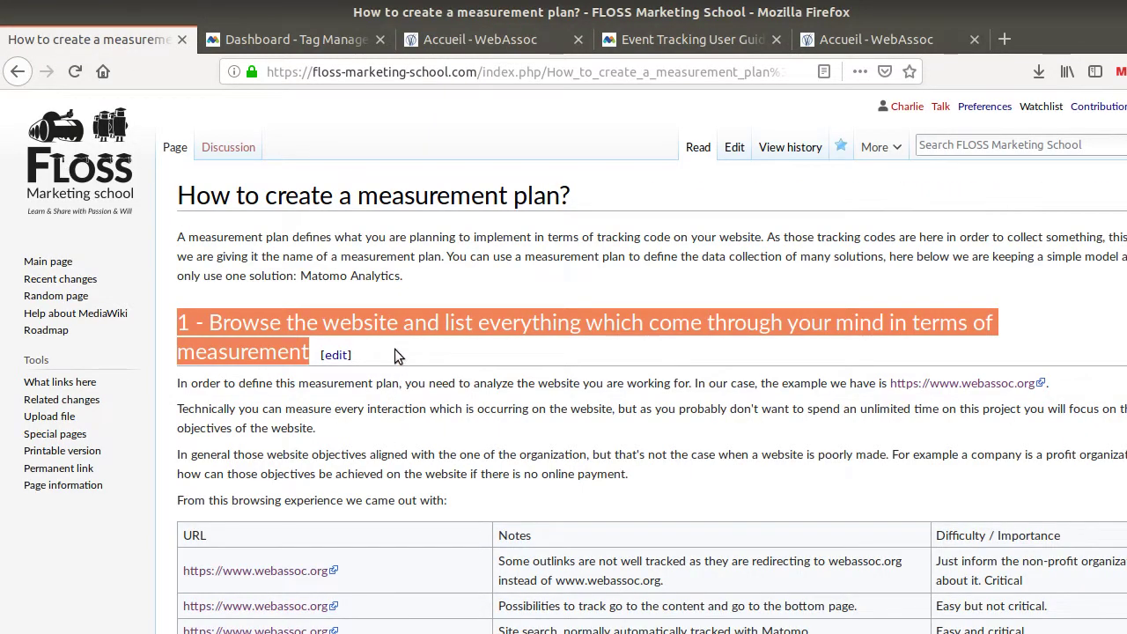
Browse the webassoc.org homepage in the Accueil - WebAssoc tab
scroll(301, 402, "down", 3)
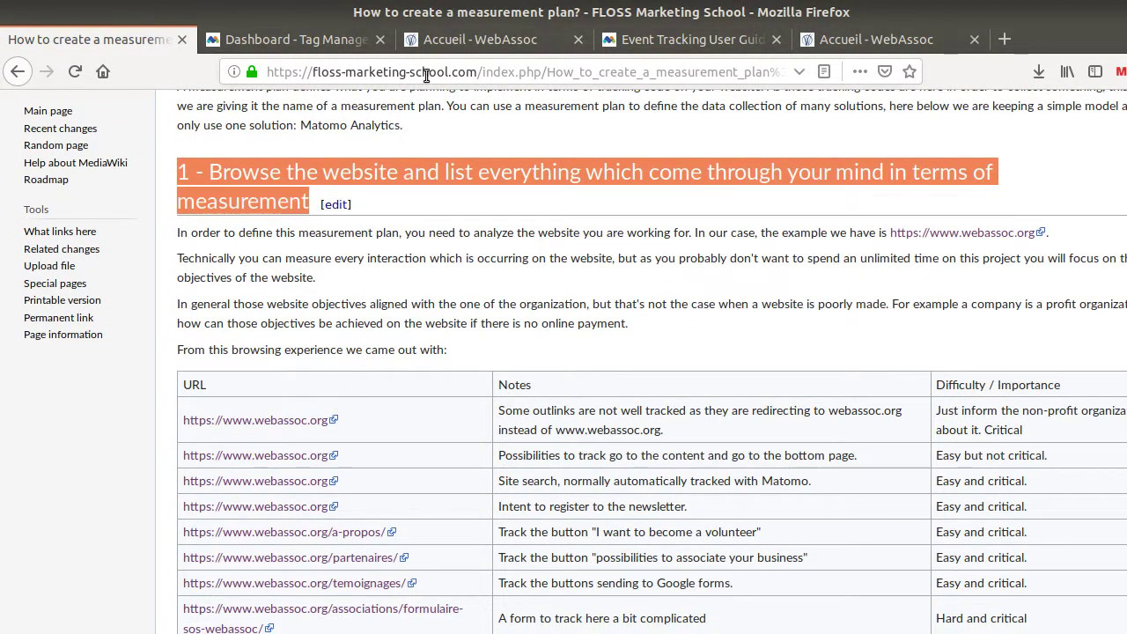
left_click(435, 43)
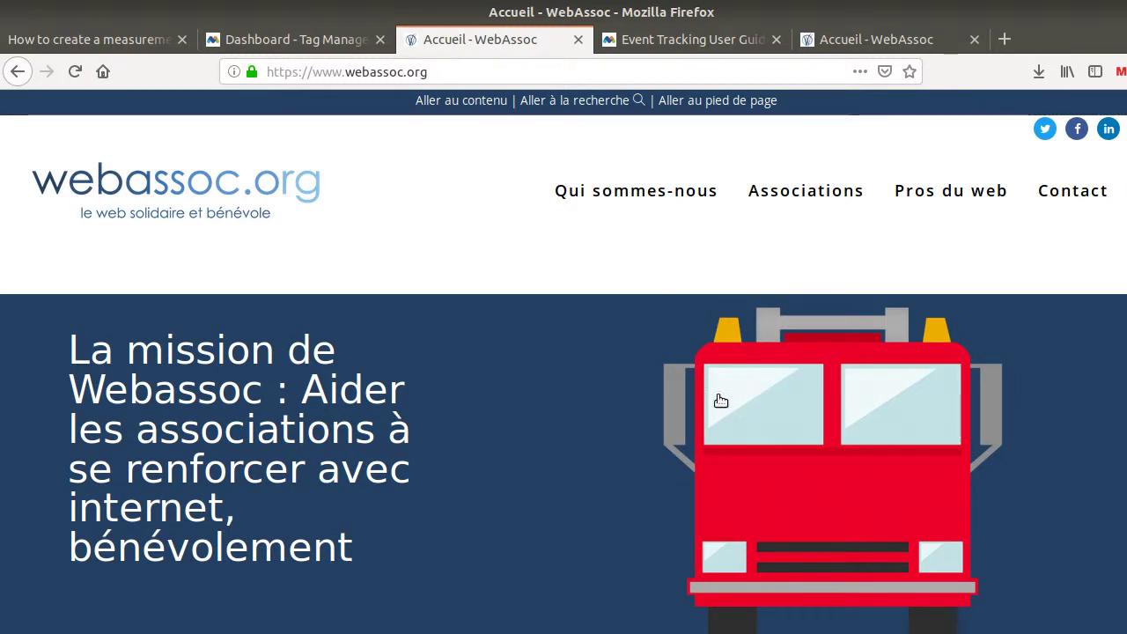
scroll(519, 413, "down", 1)
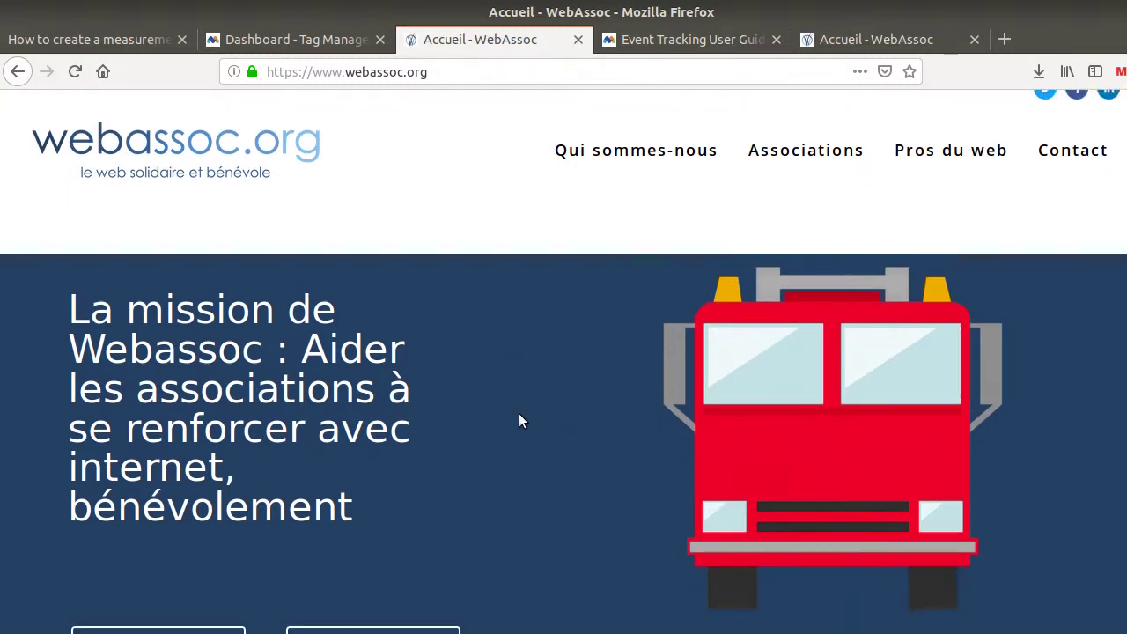
scroll(519, 414, "up", 1)
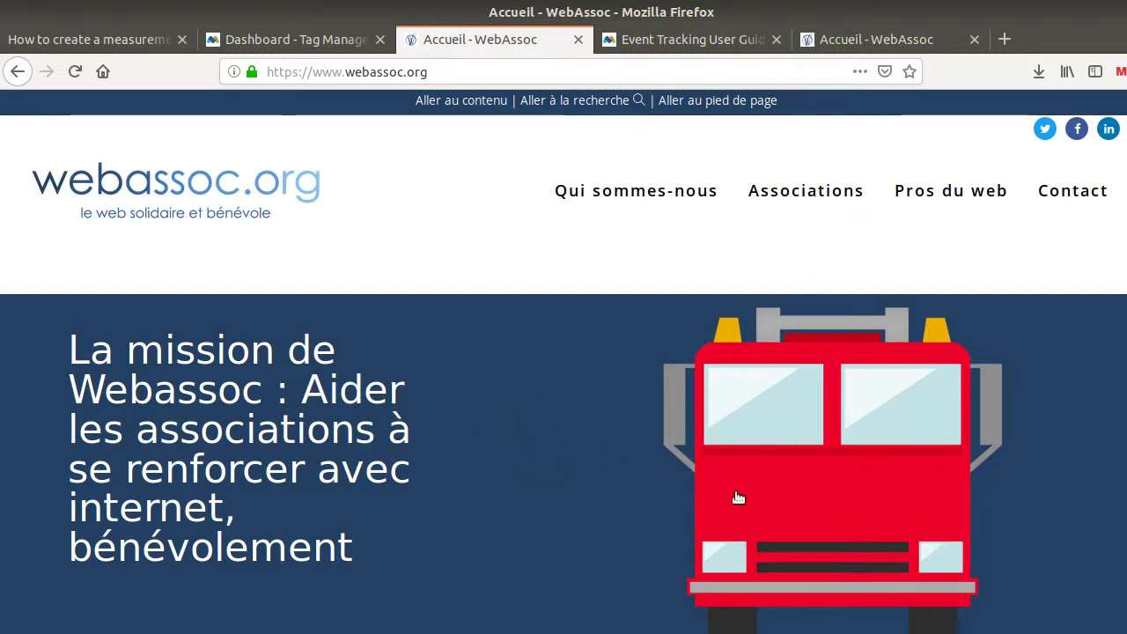
scroll(537, 432, "down", 15)
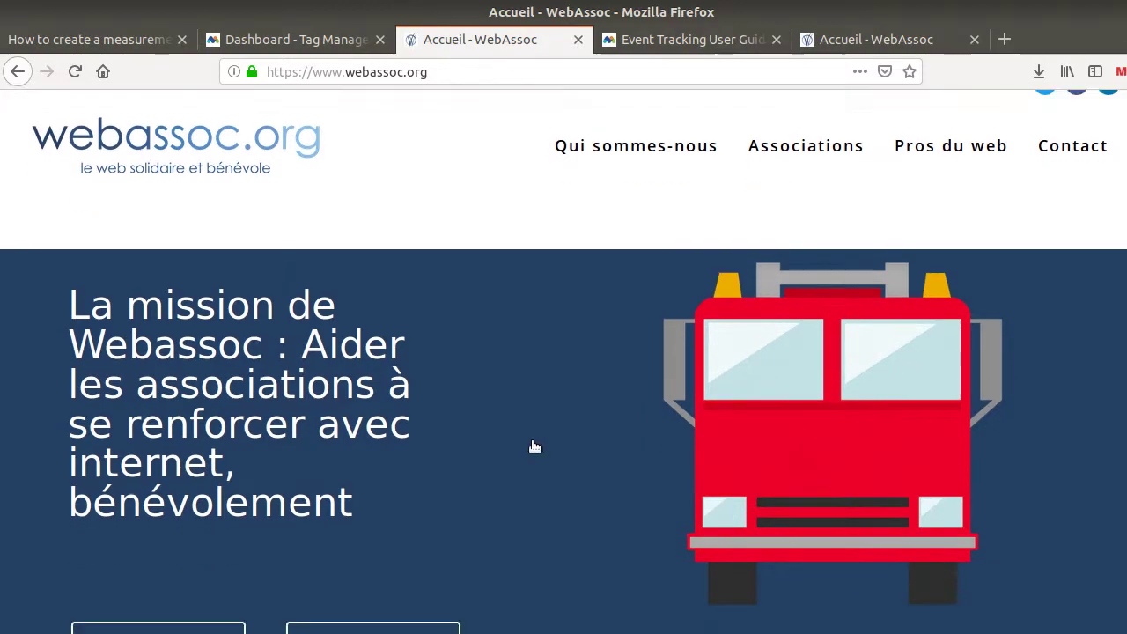
scroll(543, 430, "down", 15)
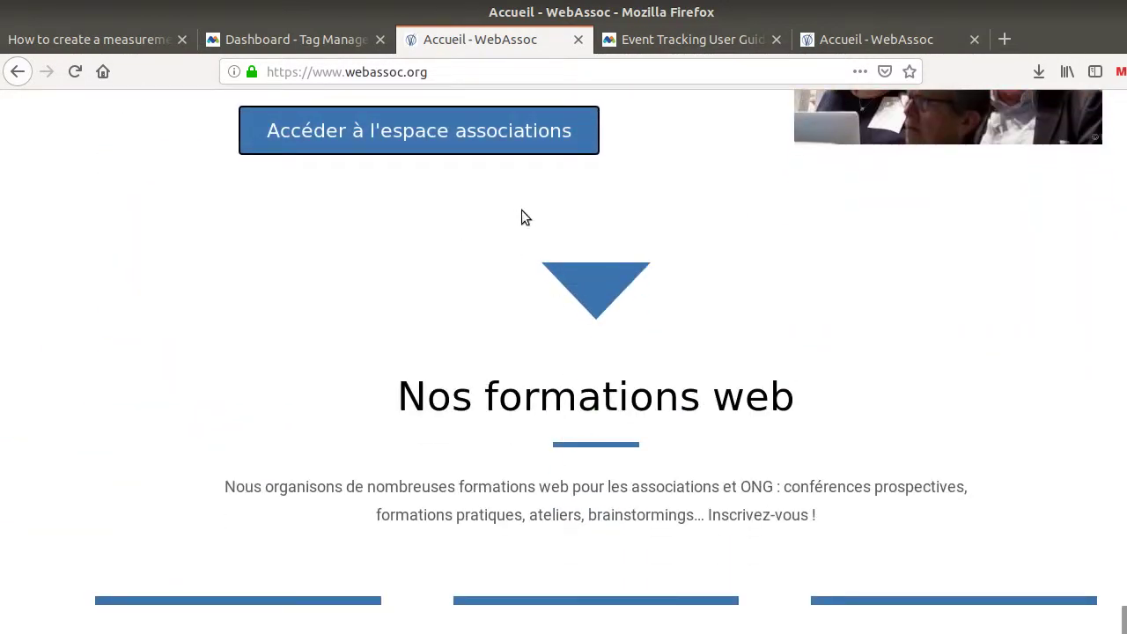
scroll(399, 212, "up", 2)
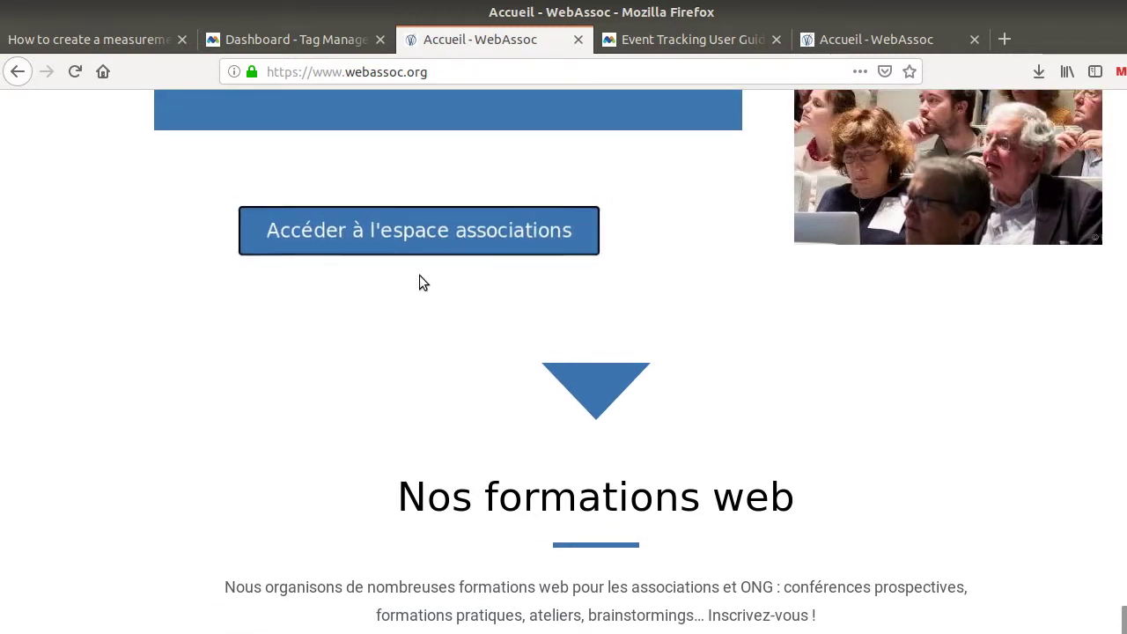
Visit 'Accéder à l'espace associations', go back, and return to the wiki's webassoc pages table
left_click(511, 243)
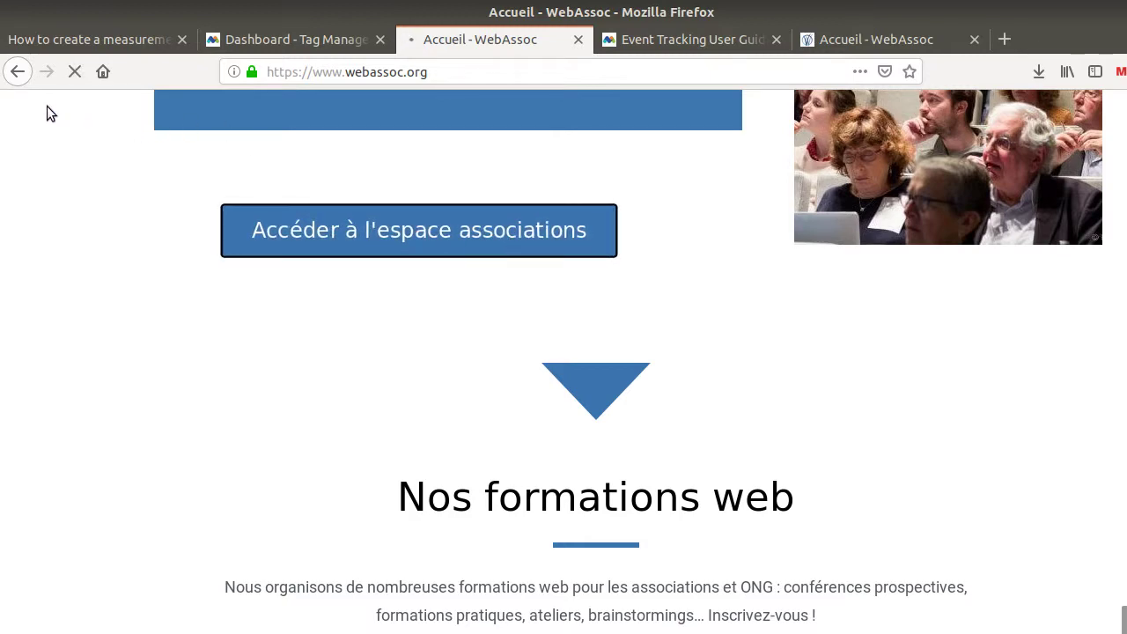
left_click(18, 73)
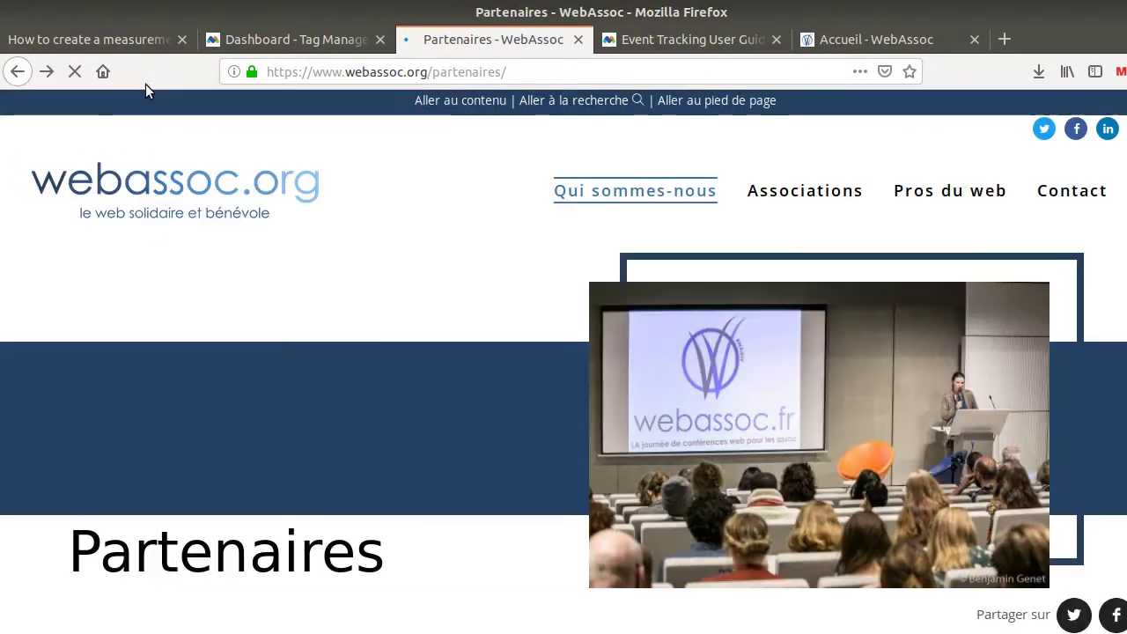
left_click(134, 50)
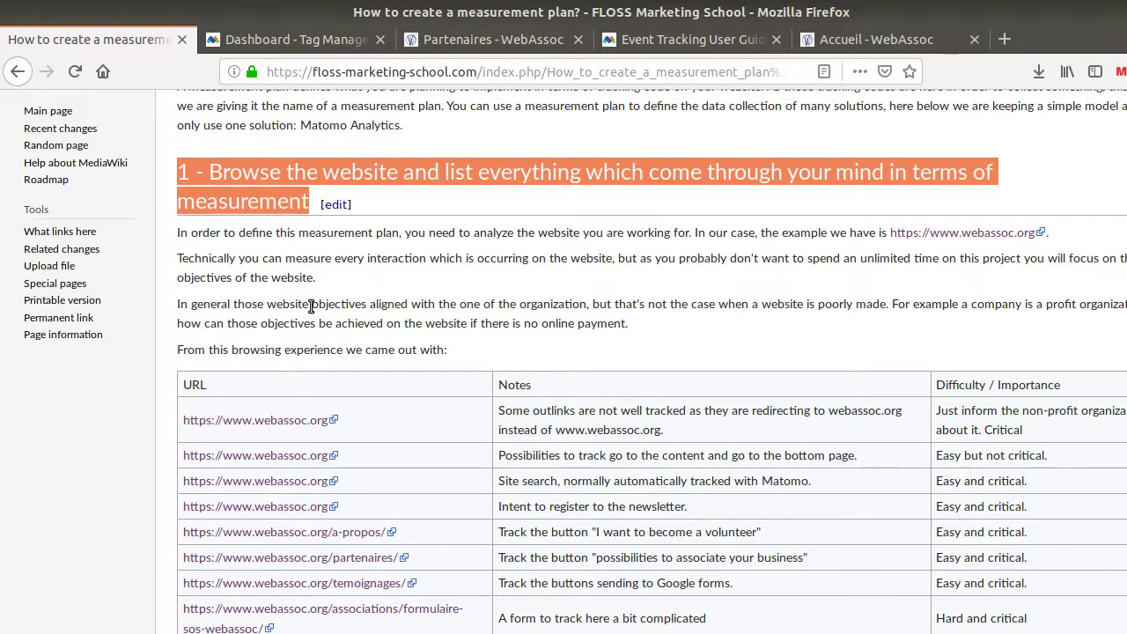
scroll(311, 305, "down", 4)
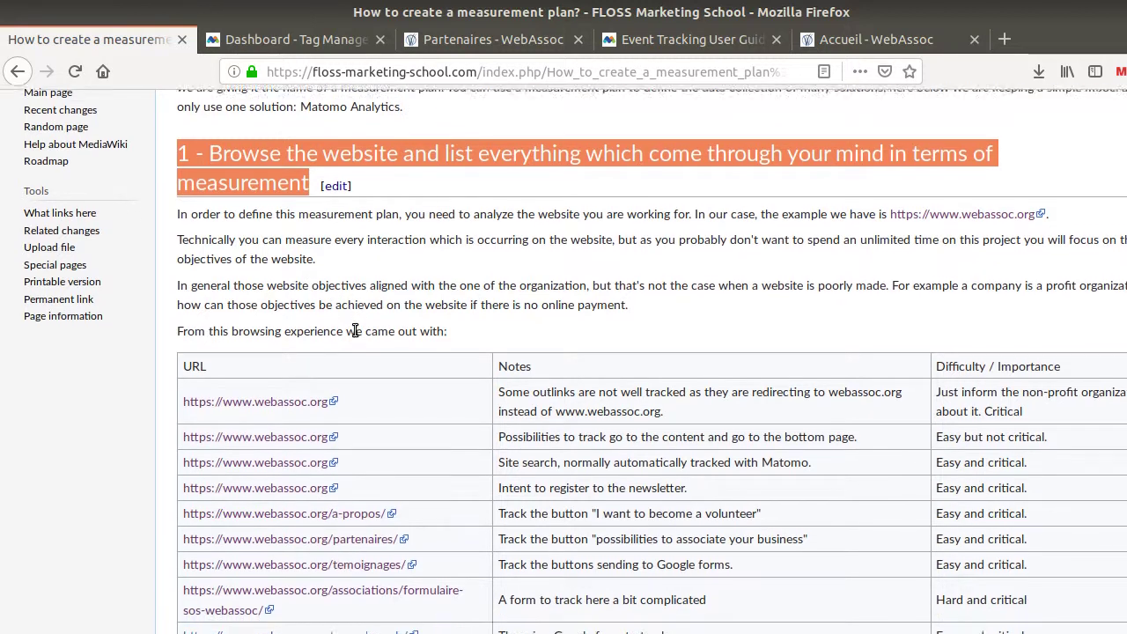
scroll(431, 264, "up", 3)
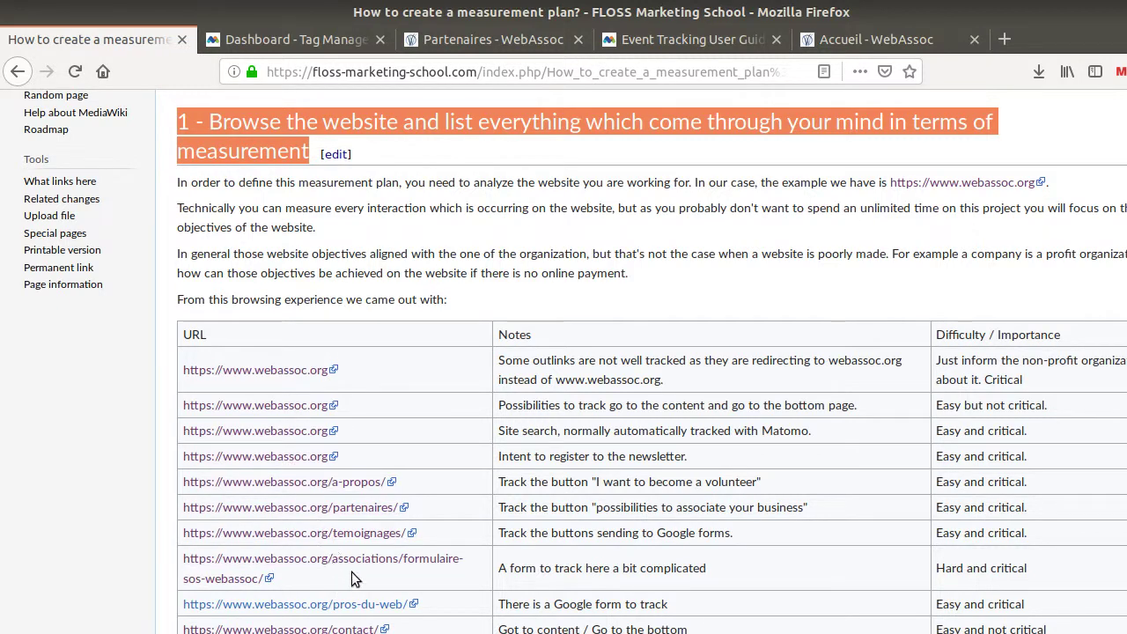
left_click(370, 486)
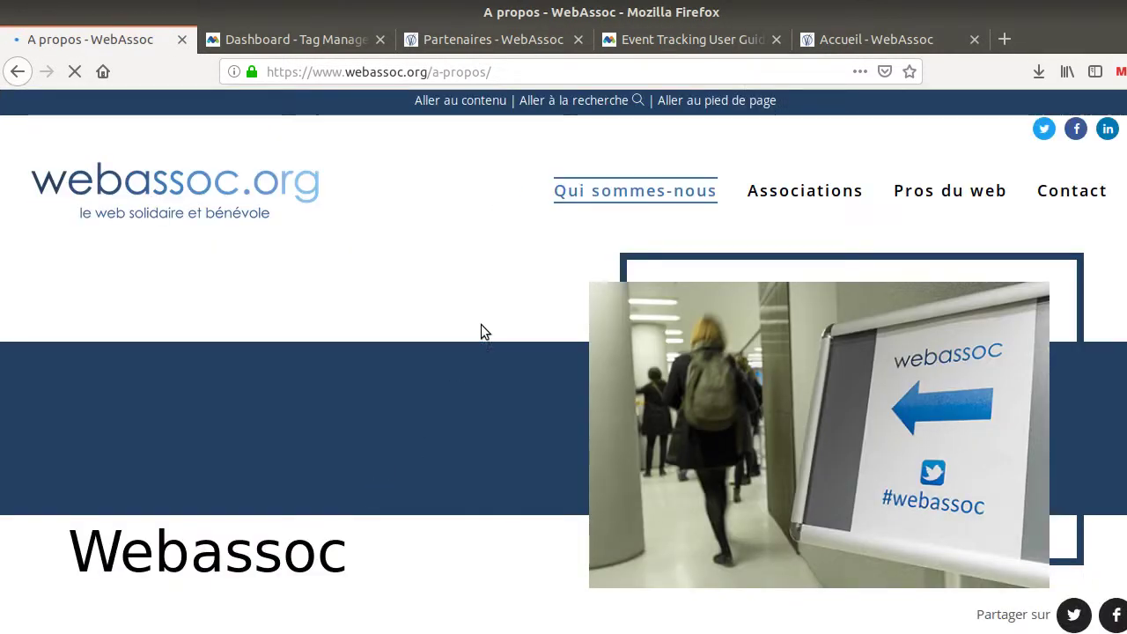
scroll(654, 336, "down", 1)
scroll(653, 337, "down", 2)
scroll(654, 337, "up", 3)
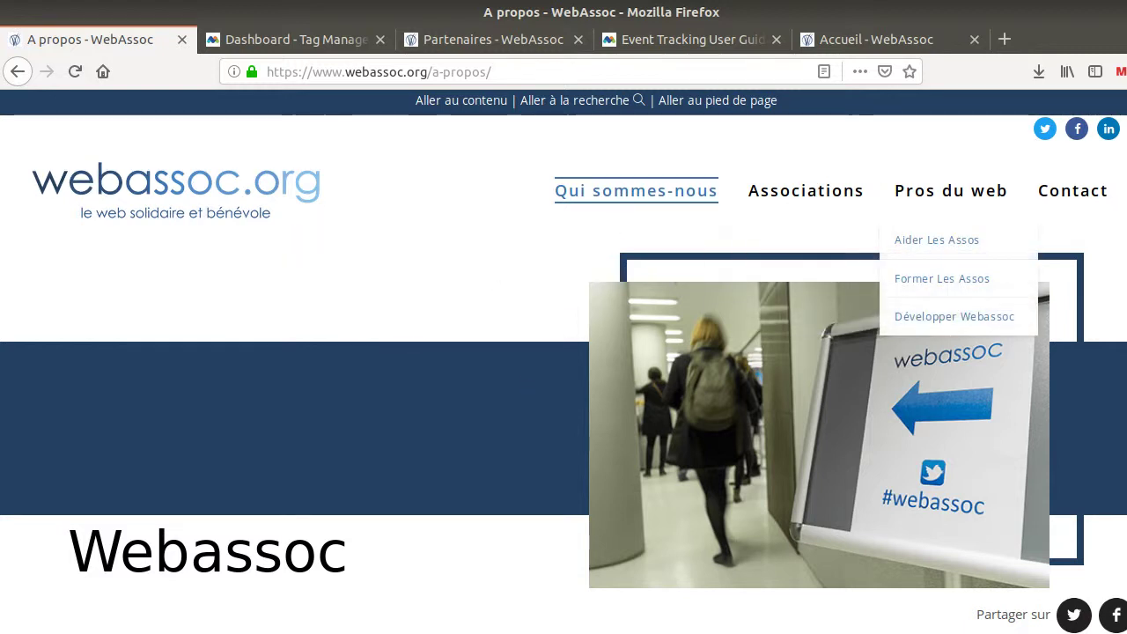
left_click(1125, 190)
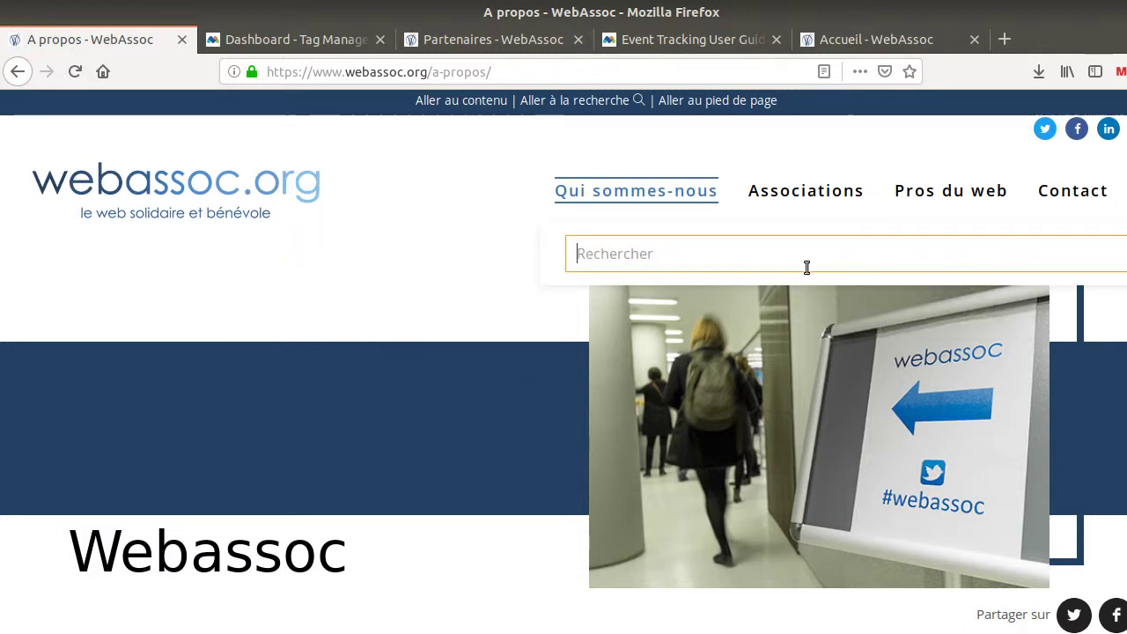
left_click(630, 260)
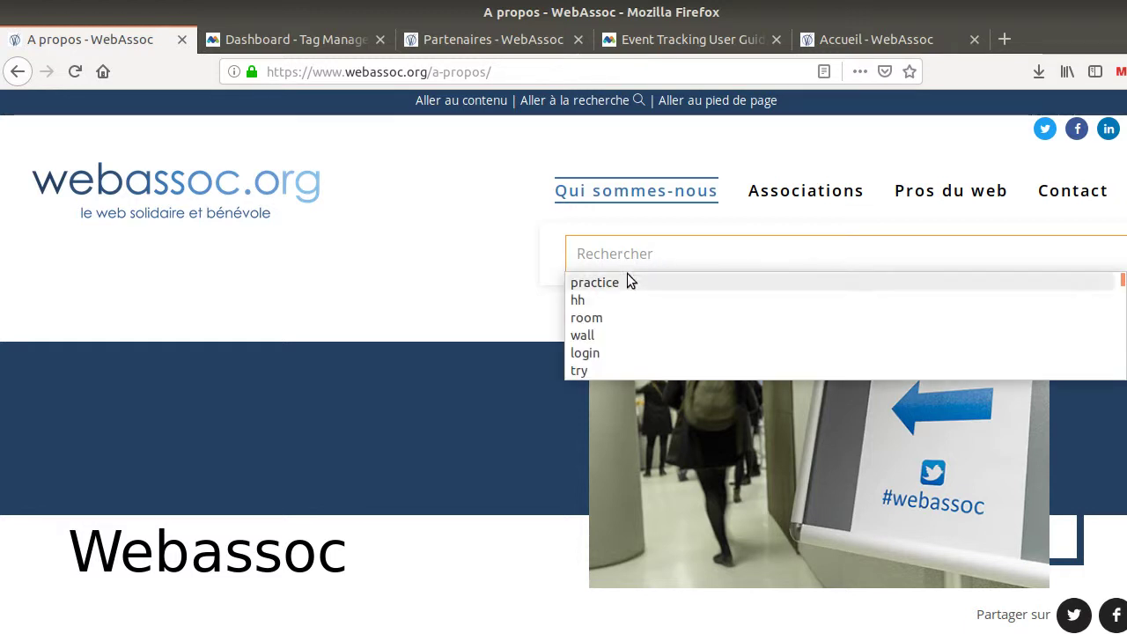
left_click(466, 244)
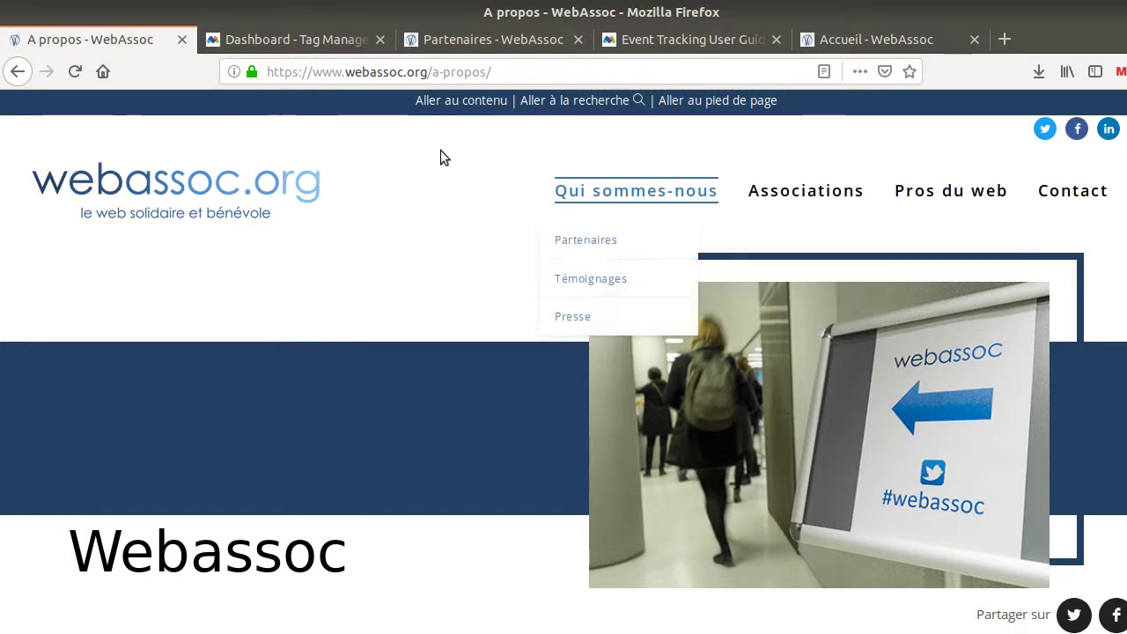
left_click(17, 71)
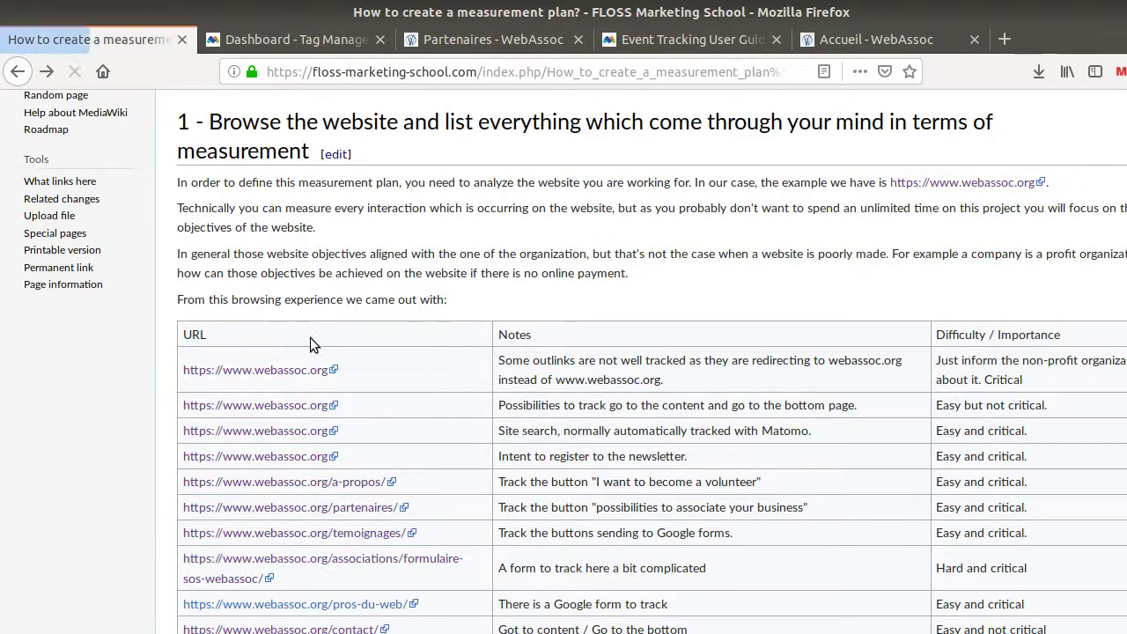
scroll(539, 343, "down", 2)
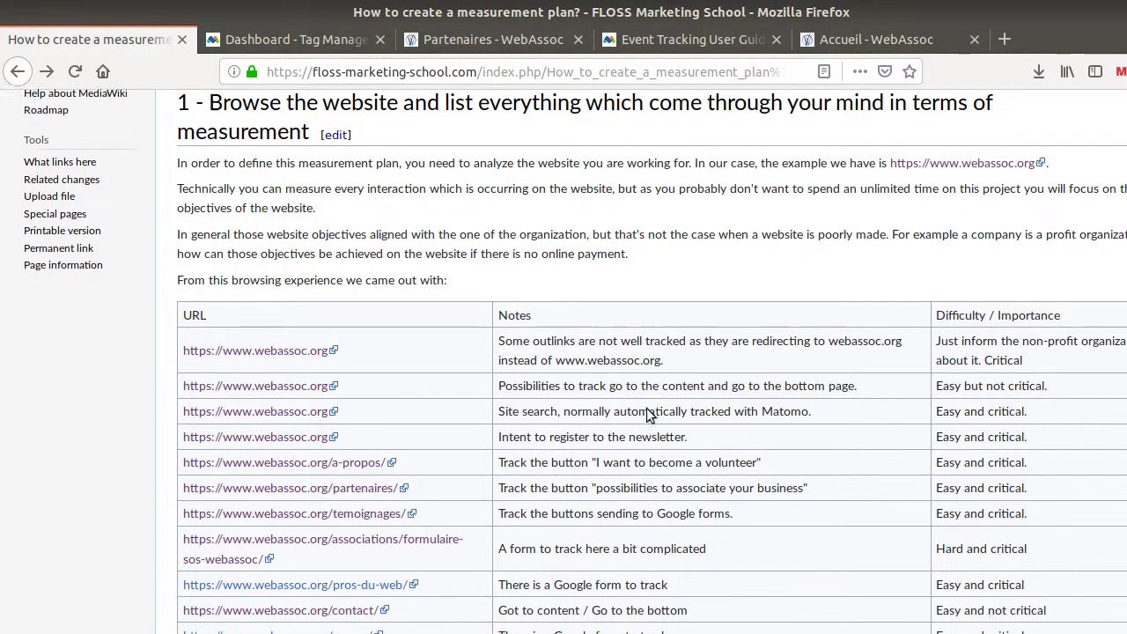
left_click_drag(498, 330, 807, 330)
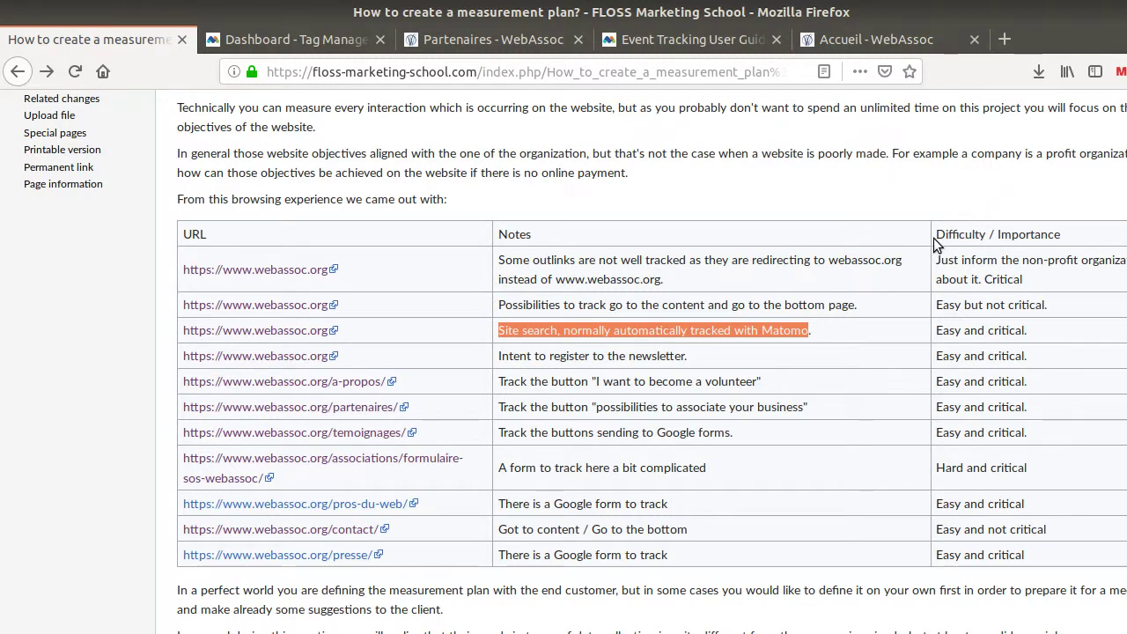
left_click_drag(936, 234, 976, 235)
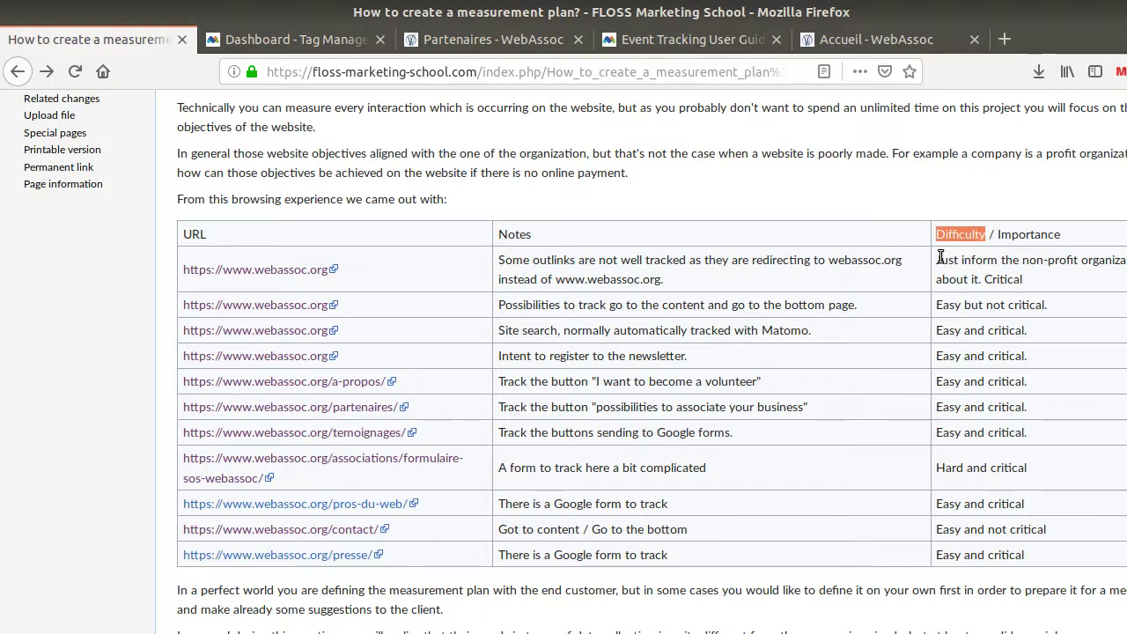
left_click_drag(996, 234, 1065, 235)
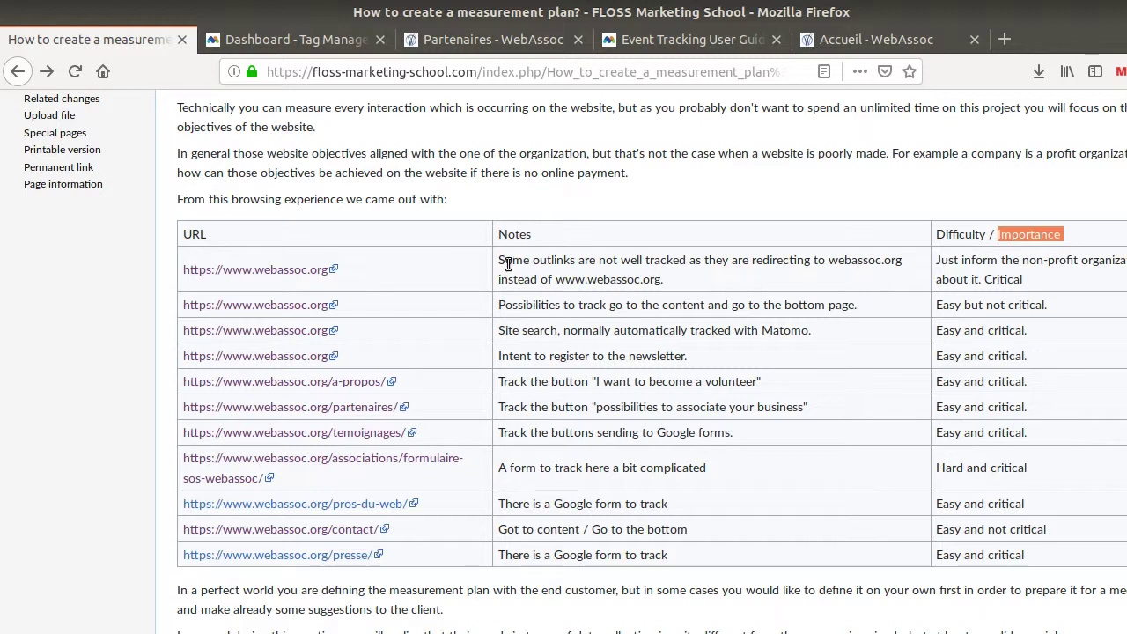
left_click_drag(502, 261, 578, 261)
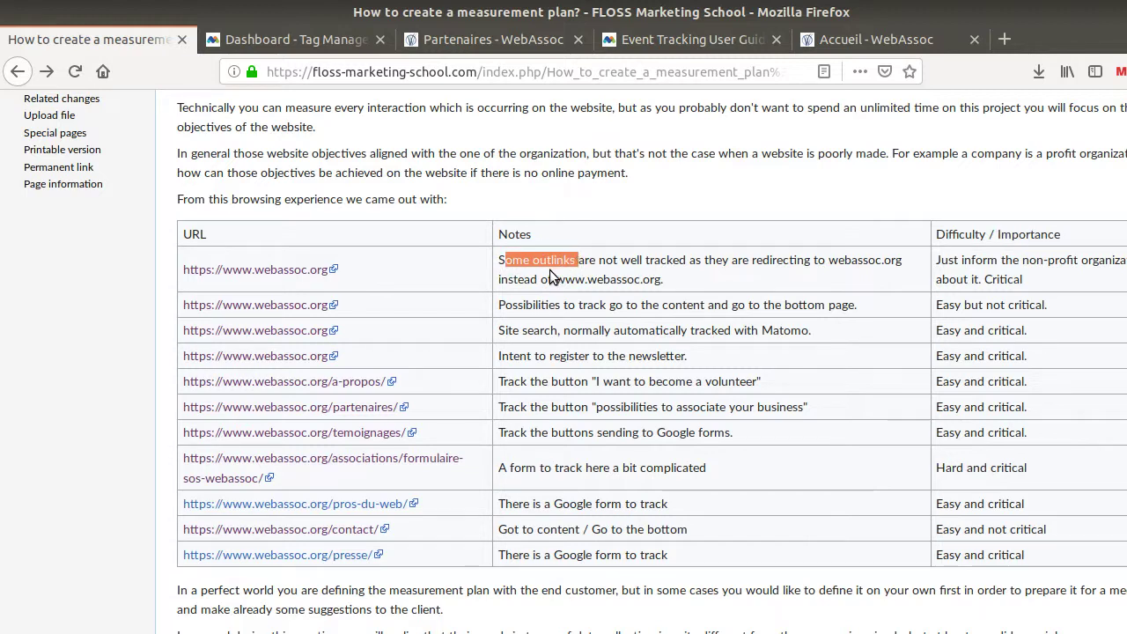
left_click(596, 255)
left_click_drag(579, 261, 687, 261)
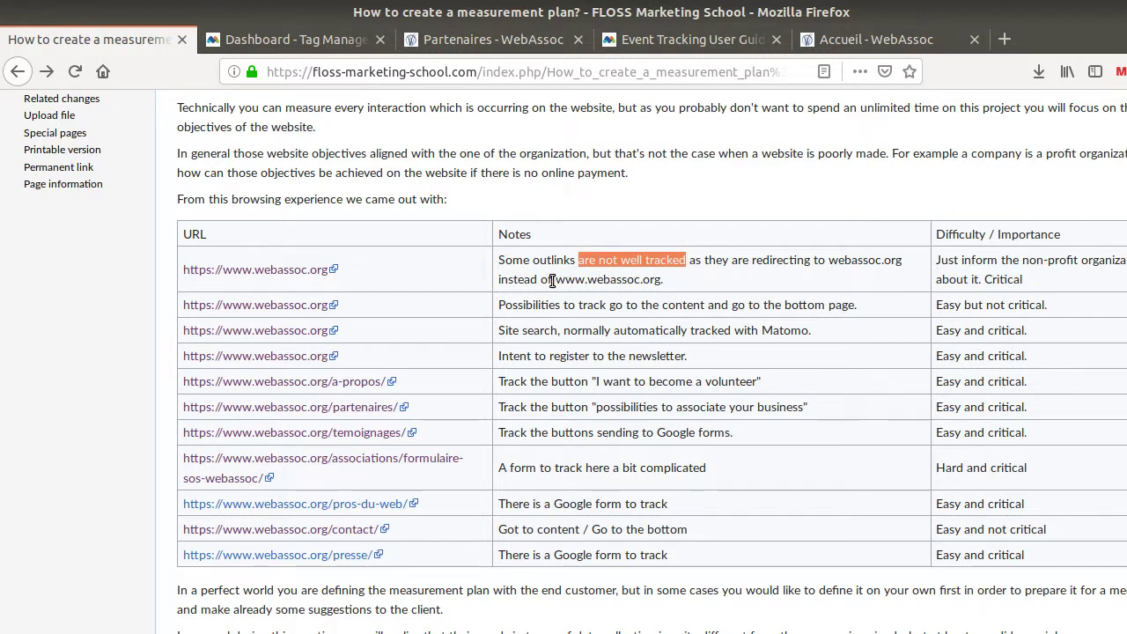
left_click_drag(555, 280, 663, 280)
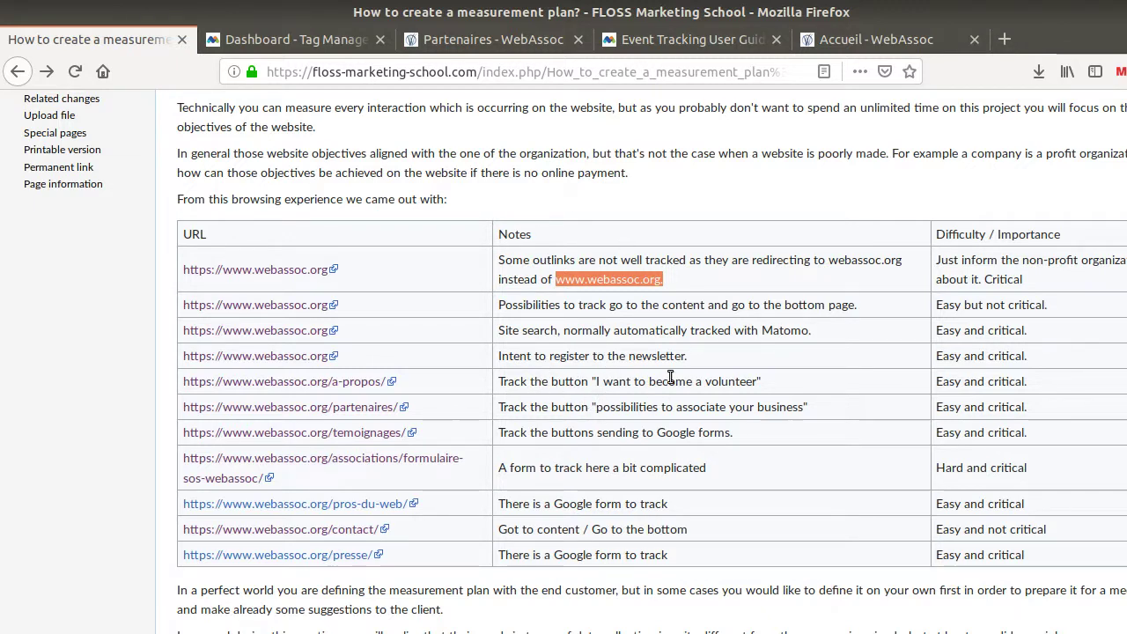
From the Partenaires page, follow the partnership options link and highlight its docs.google.com address
left_click(429, 39)
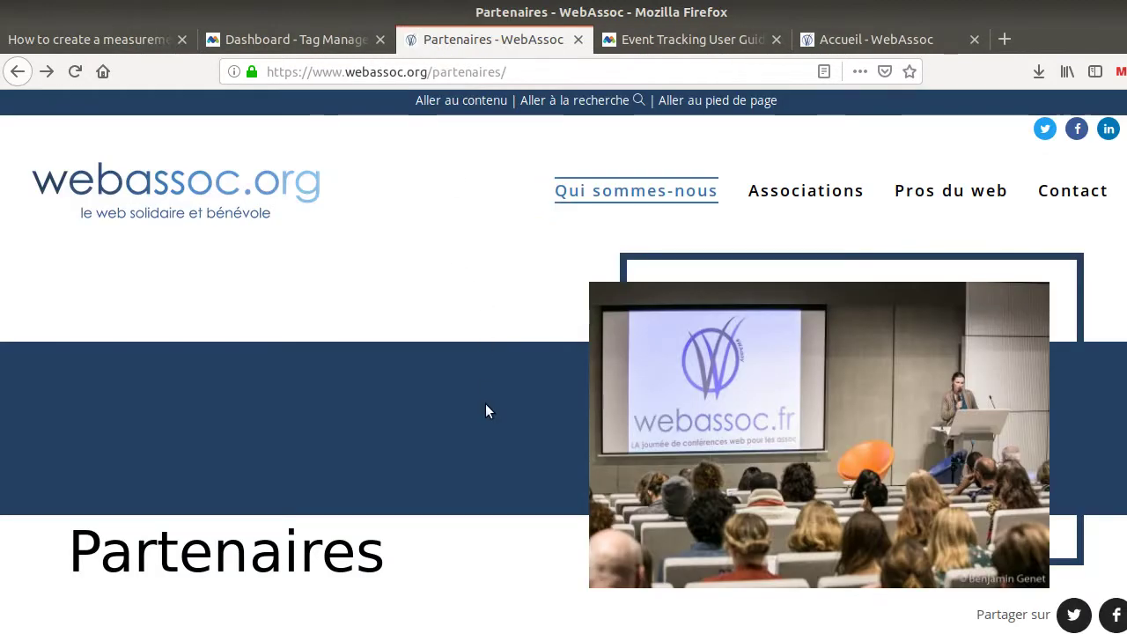
scroll(486, 405, "down", 10)
scroll(481, 333, "down", 5)
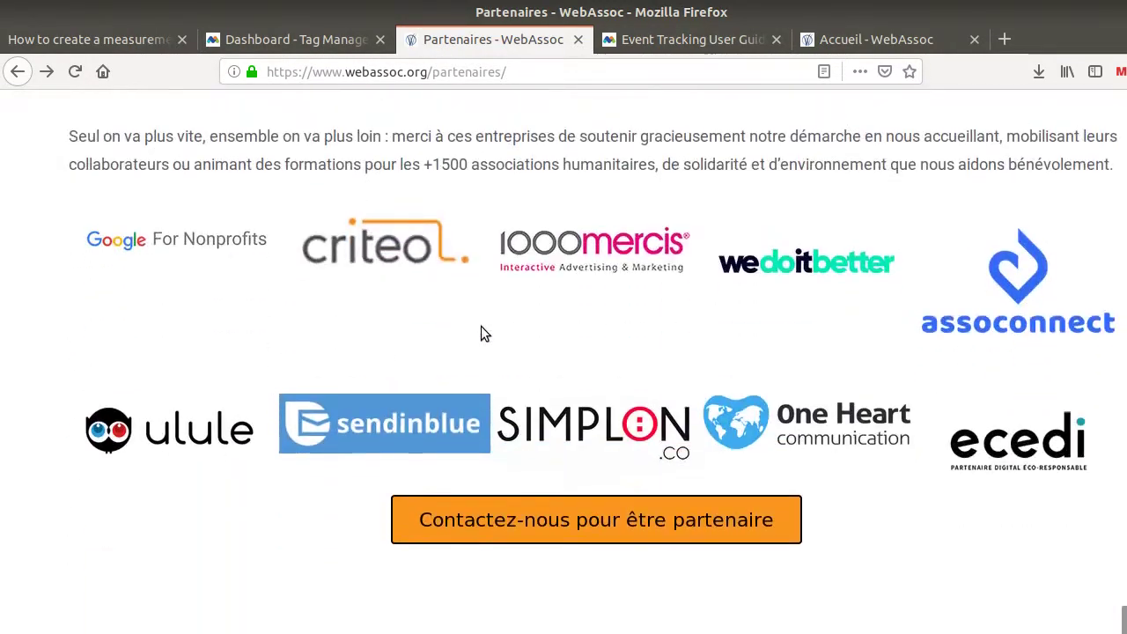
scroll(481, 333, "up", 5)
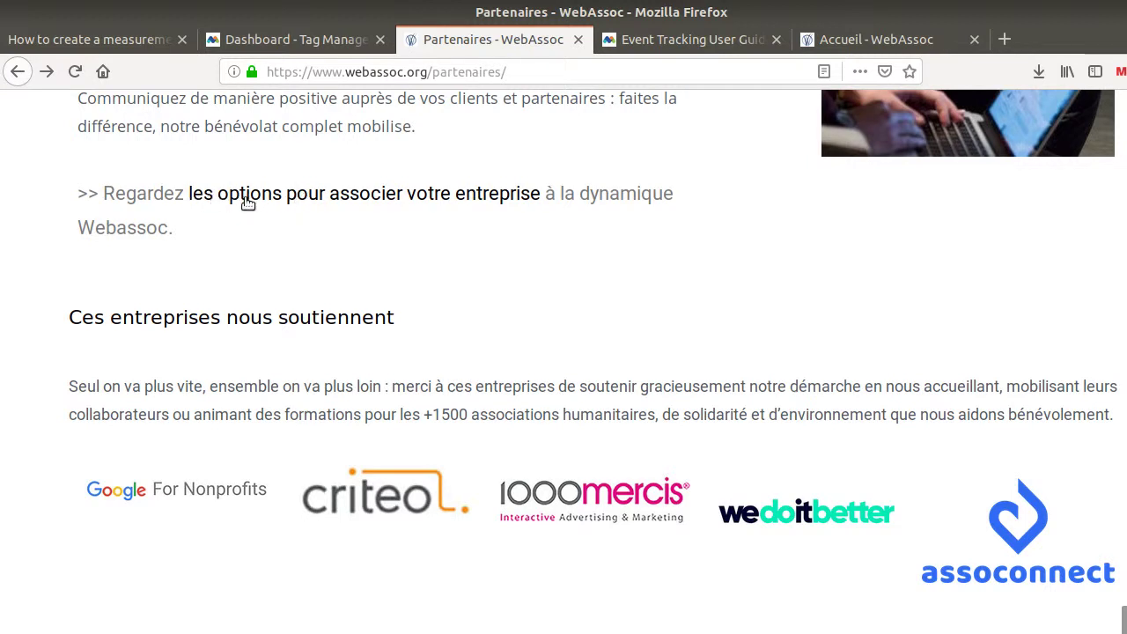
left_click(251, 197)
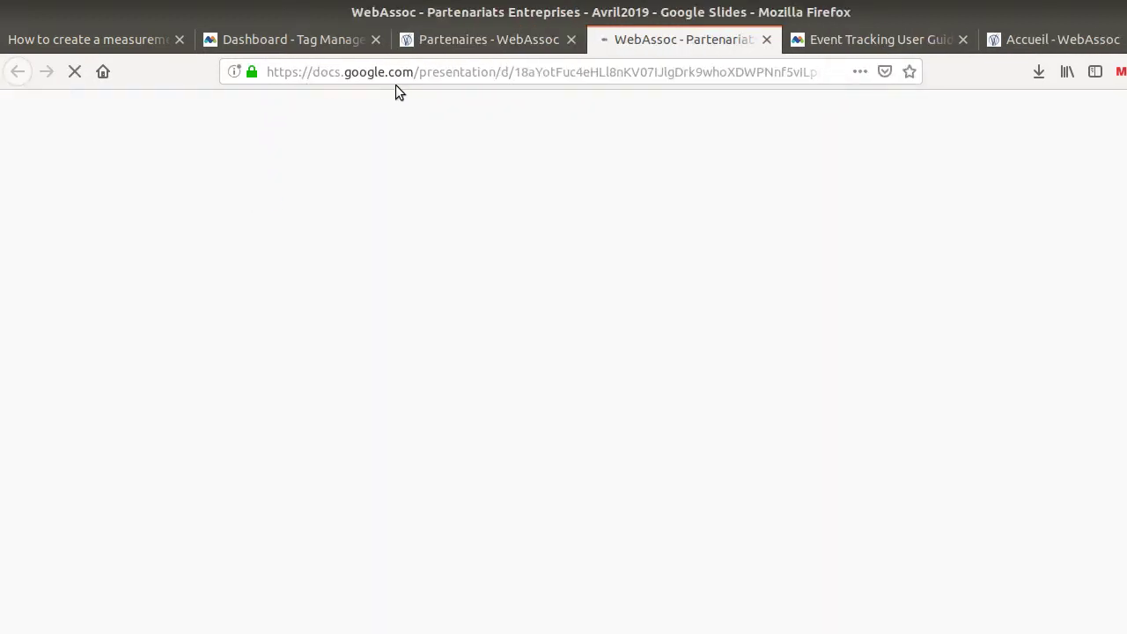
left_click_drag(267, 71, 284, 70)
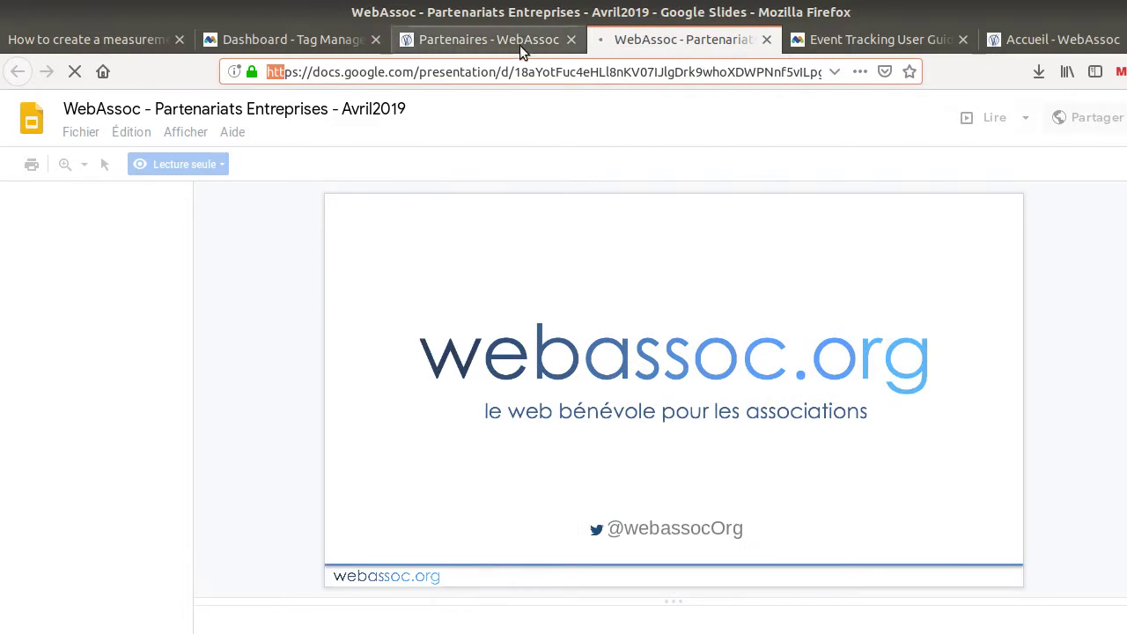
Open the contact page from the partnership call, then go to the WebAssoc home page
left_click(520, 45)
scroll(548, 298, "down", 8)
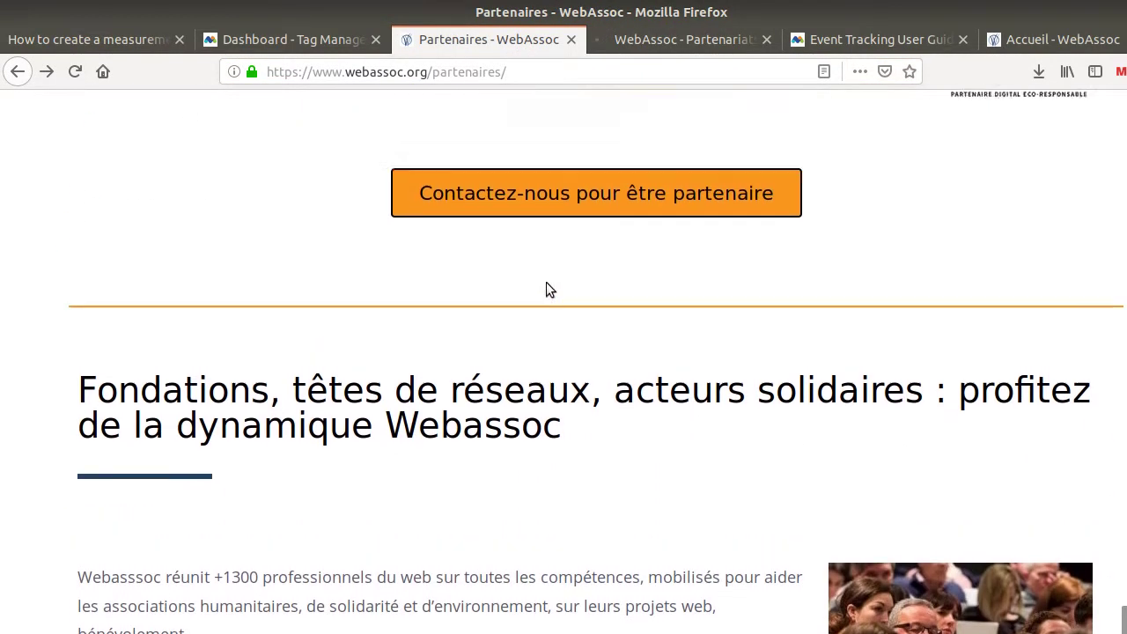
scroll(546, 291, "up", 2)
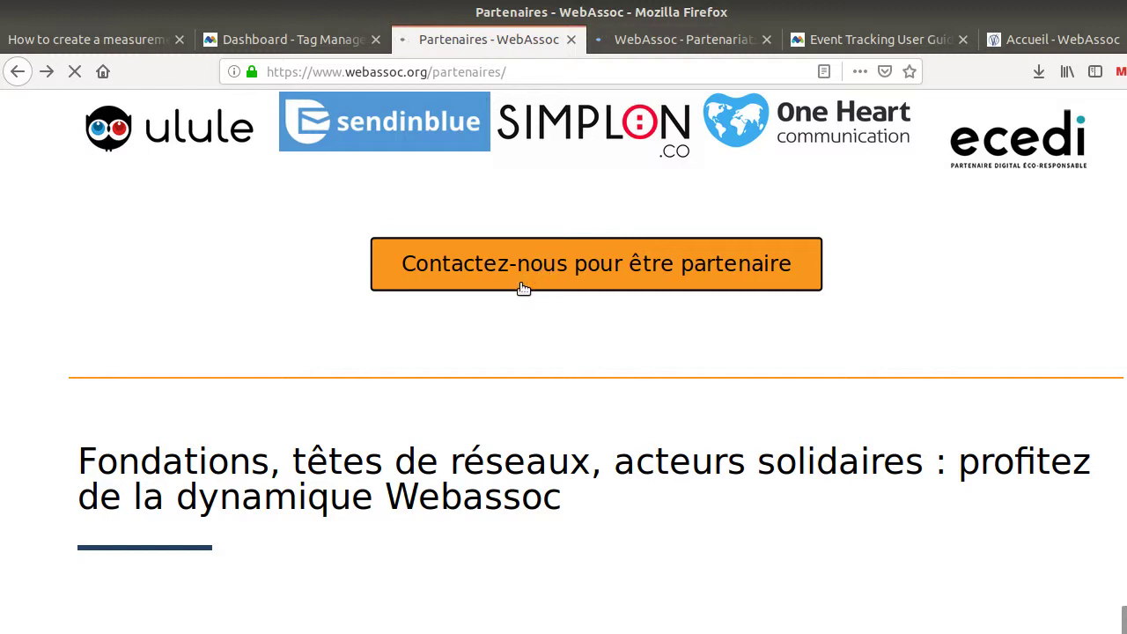
left_click(522, 288)
scroll(521, 286, "down", 12)
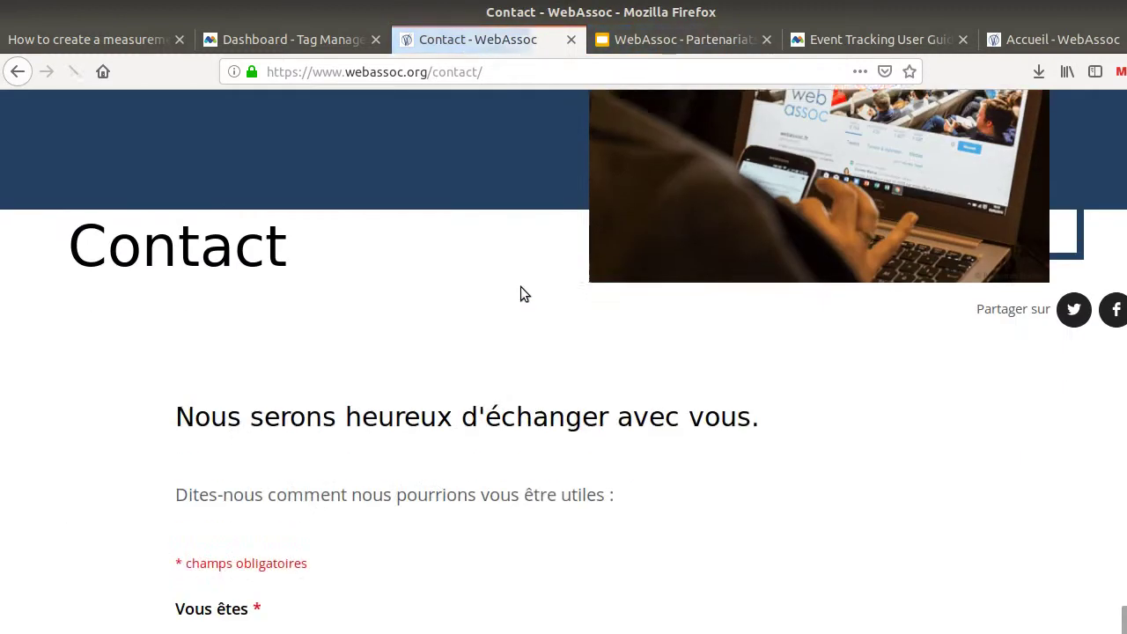
scroll(521, 295, "up", 7)
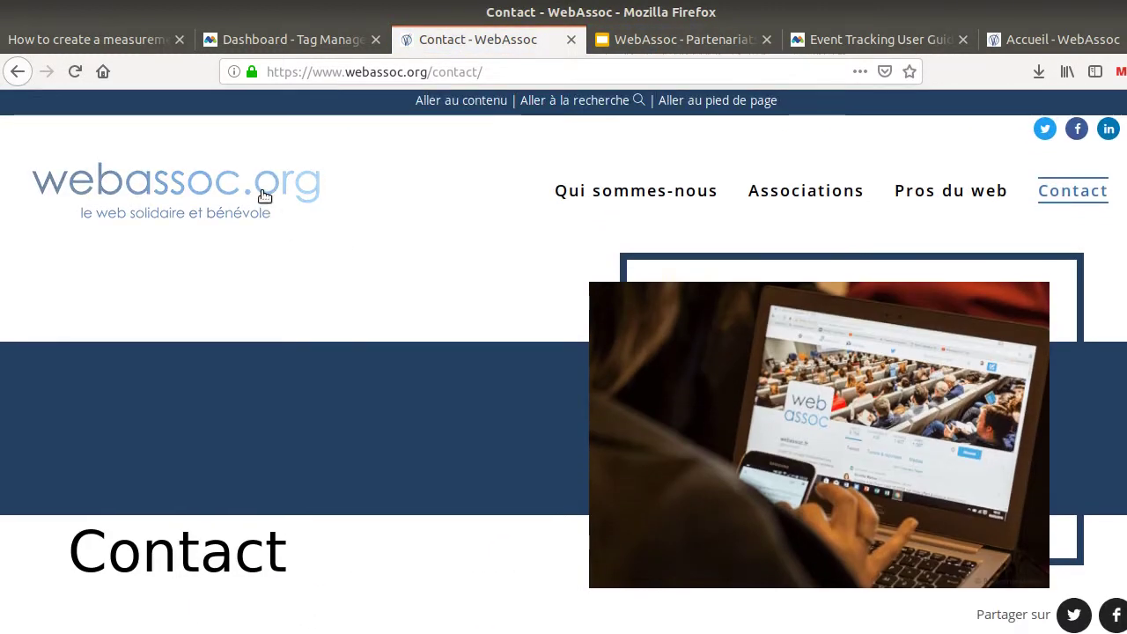
left_click(220, 189)
Follow the footer's 'Je m'inscris comme pro du web' link to its docs.google.com form, then return to the plan
scroll(486, 376, "down", 12)
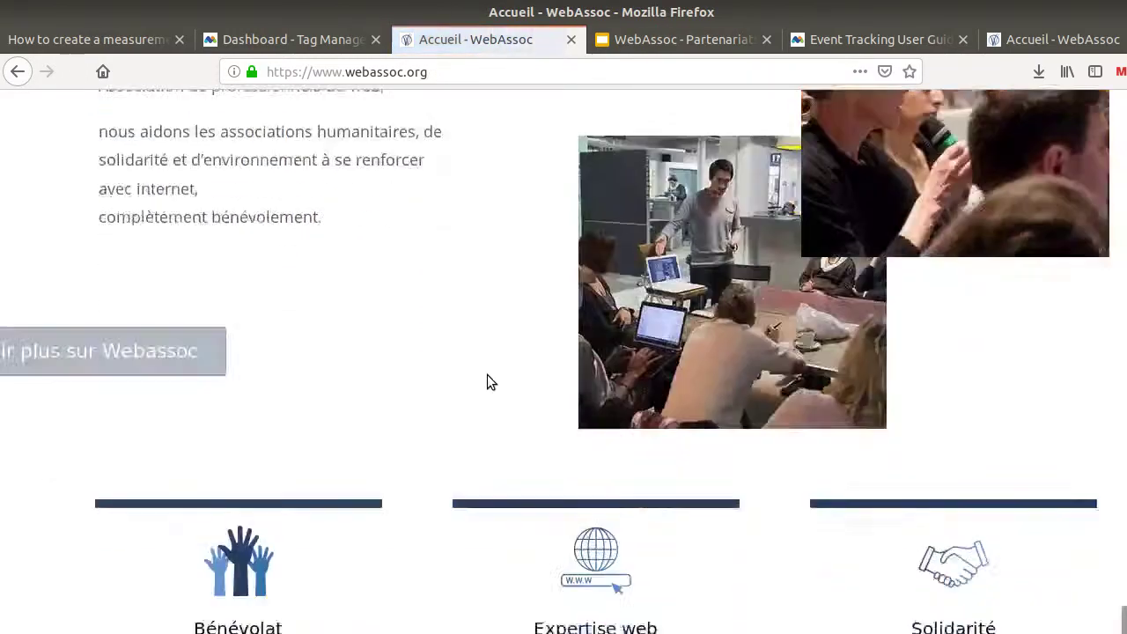
scroll(489, 376, "down", 15)
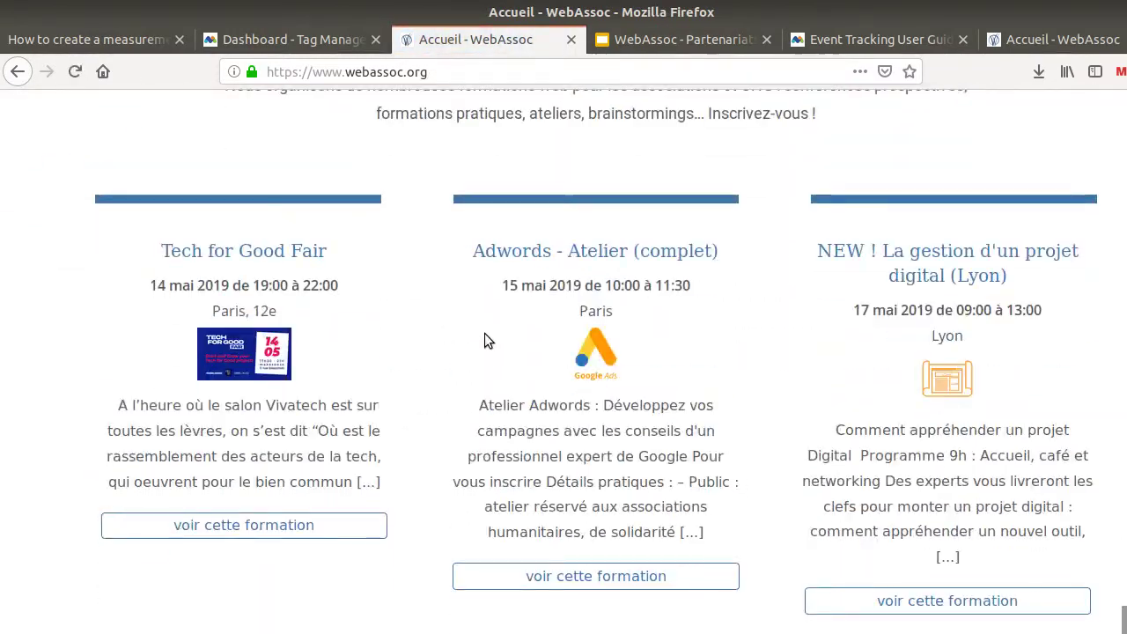
scroll(482, 341, "down", 15)
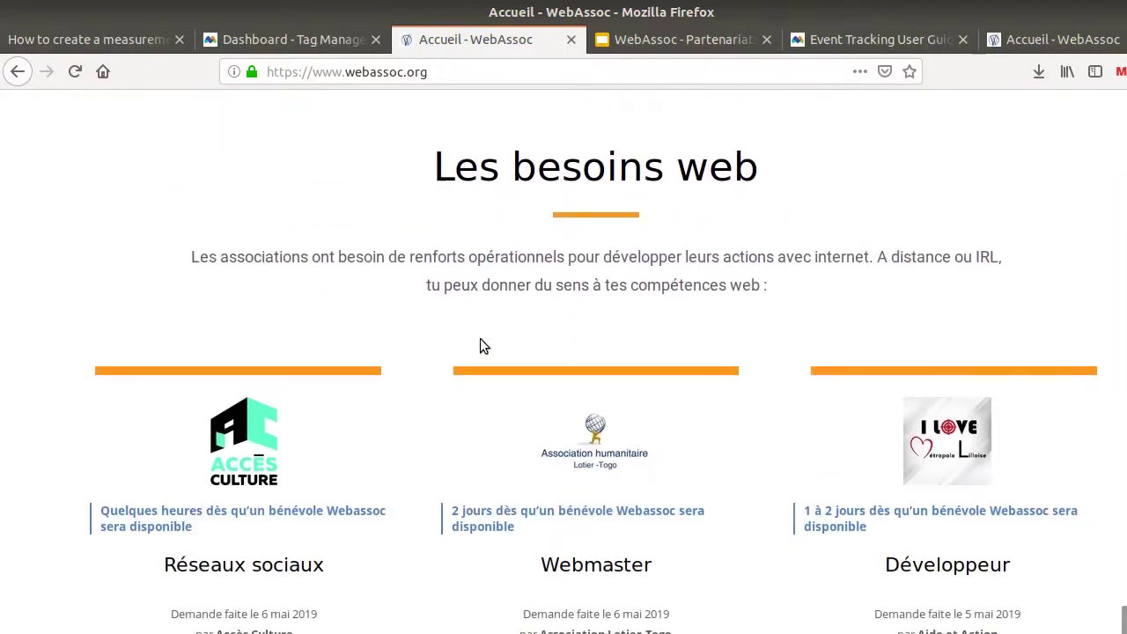
scroll(479, 348, "down", 15)
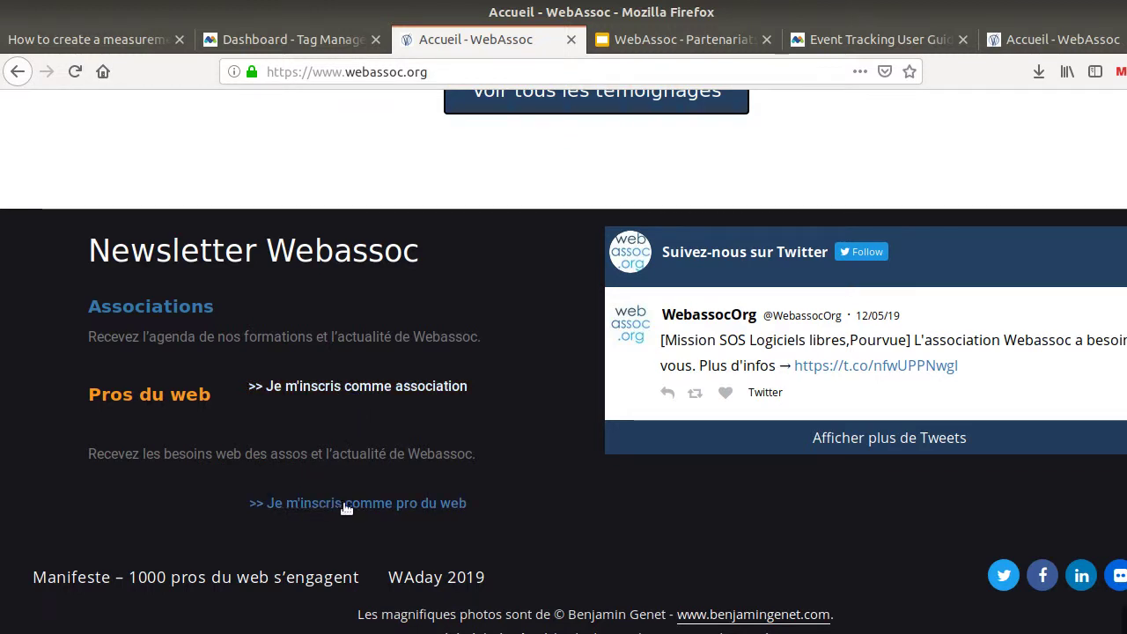
left_click(399, 503)
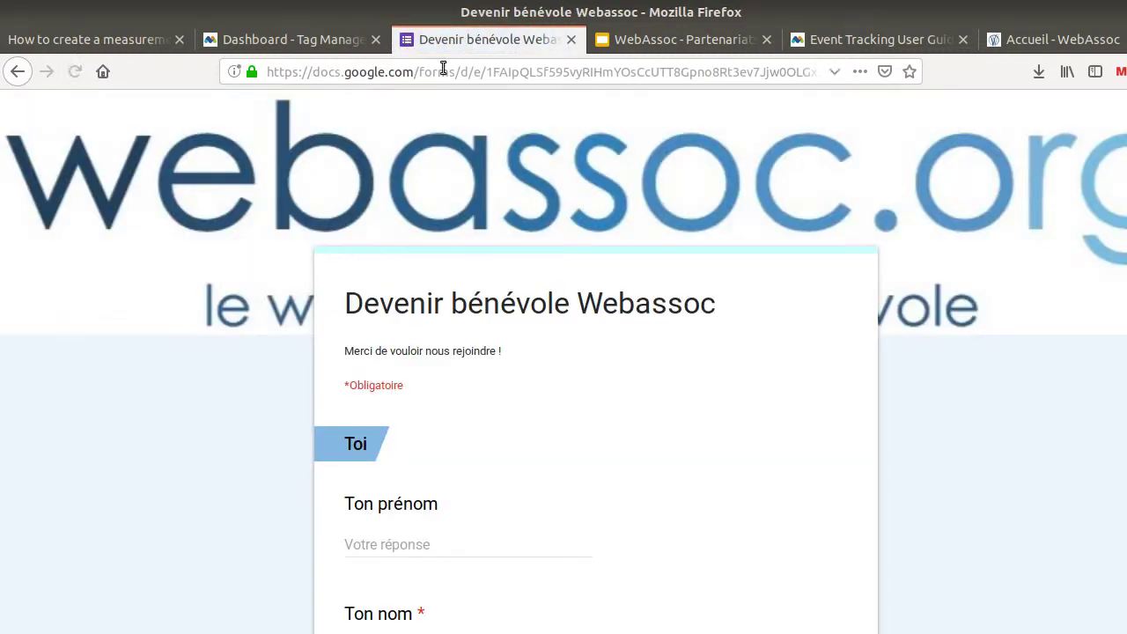
left_click_drag(443, 71, 263, 72)
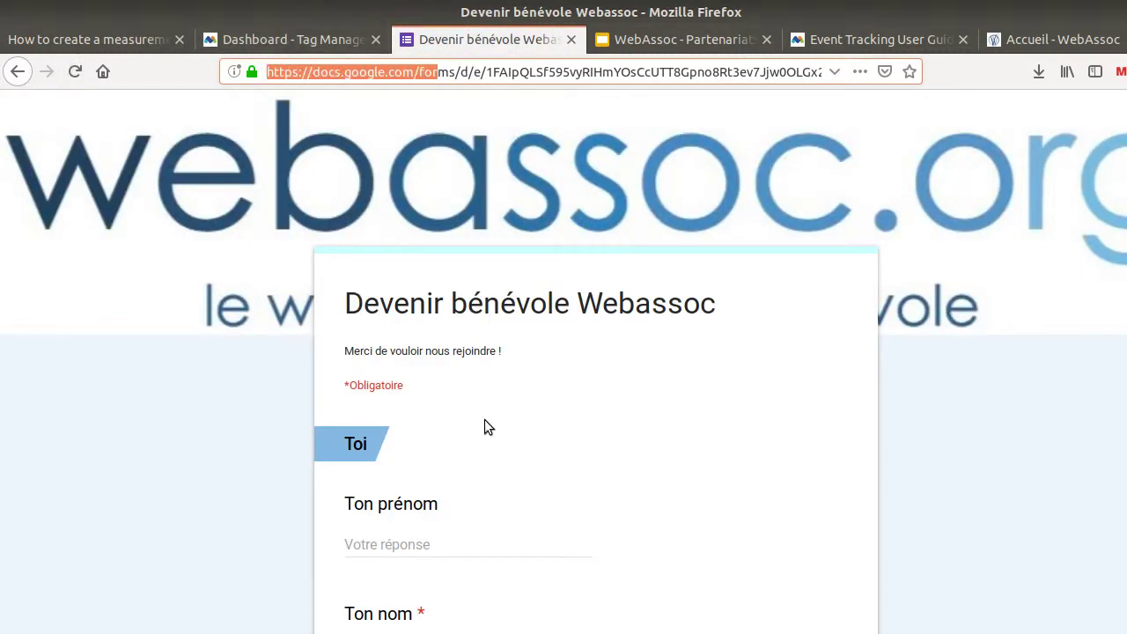
left_click(286, 39)
left_click(135, 37)
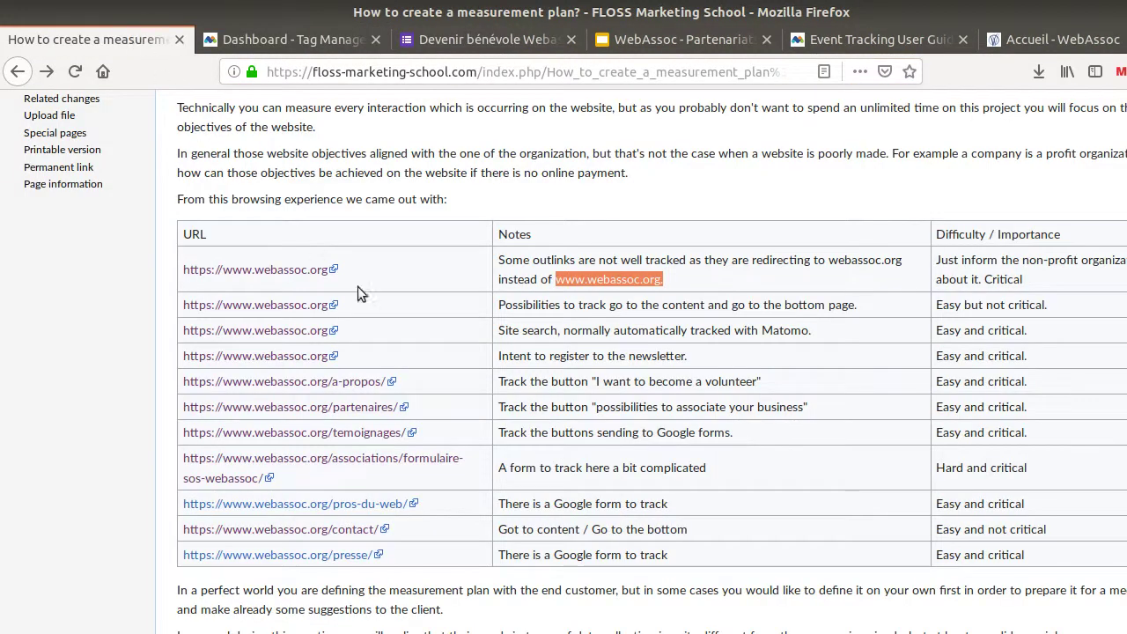
scroll(624, 403, "down", 1)
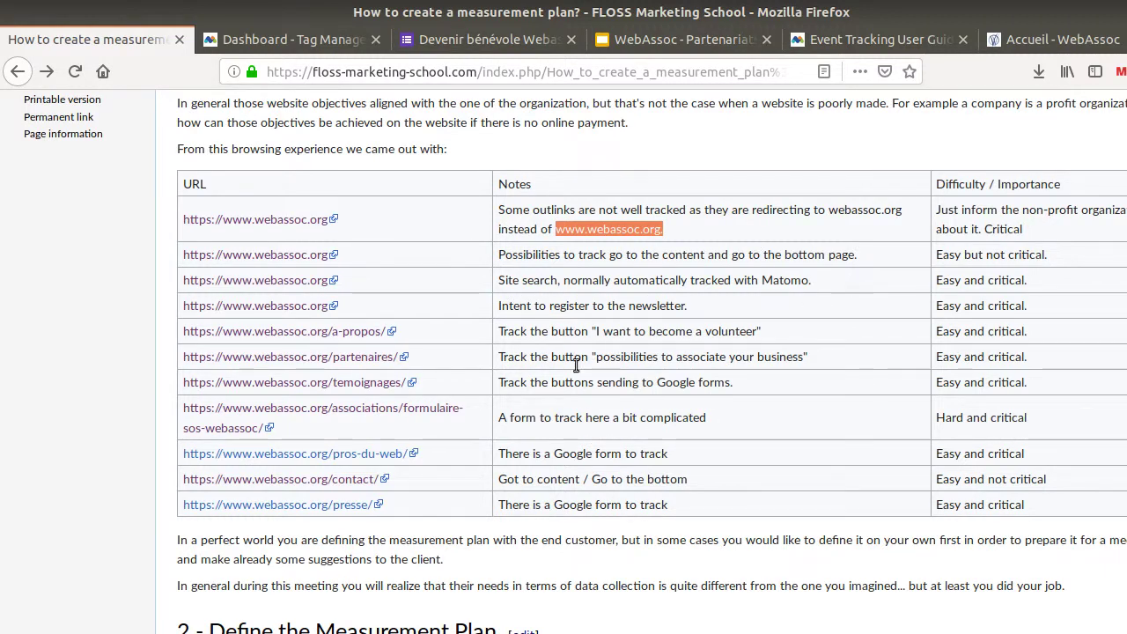
scroll(829, 304, "down", 4)
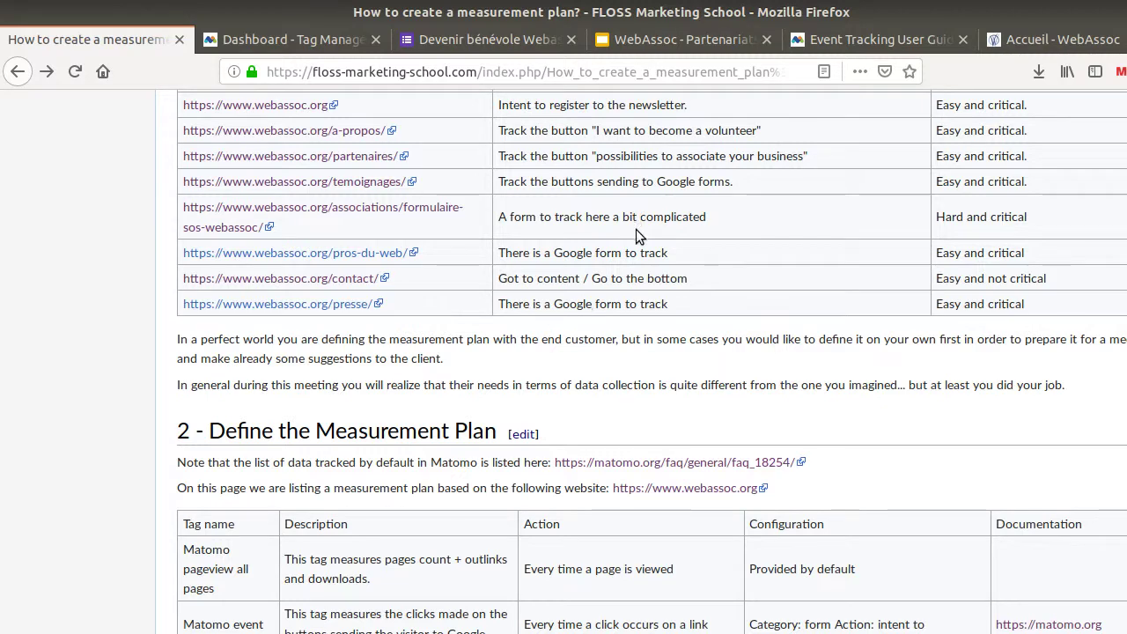
scroll(636, 234, "up", 1)
scroll(636, 233, "up", 4)
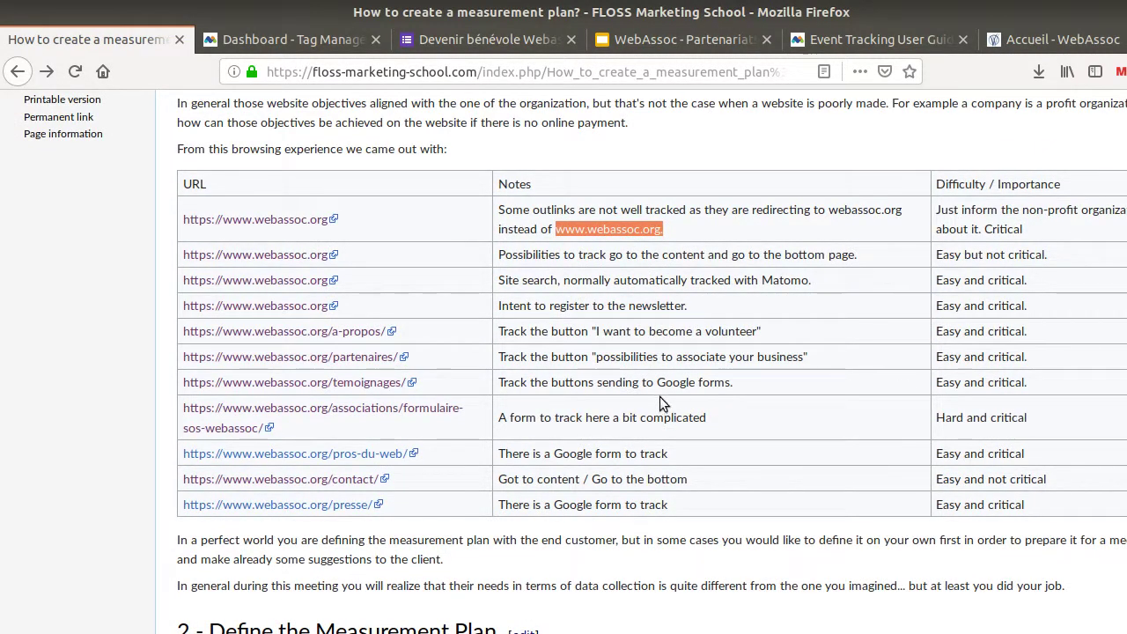
scroll(665, 401, "down", 1)
scroll(660, 385, "down", 4)
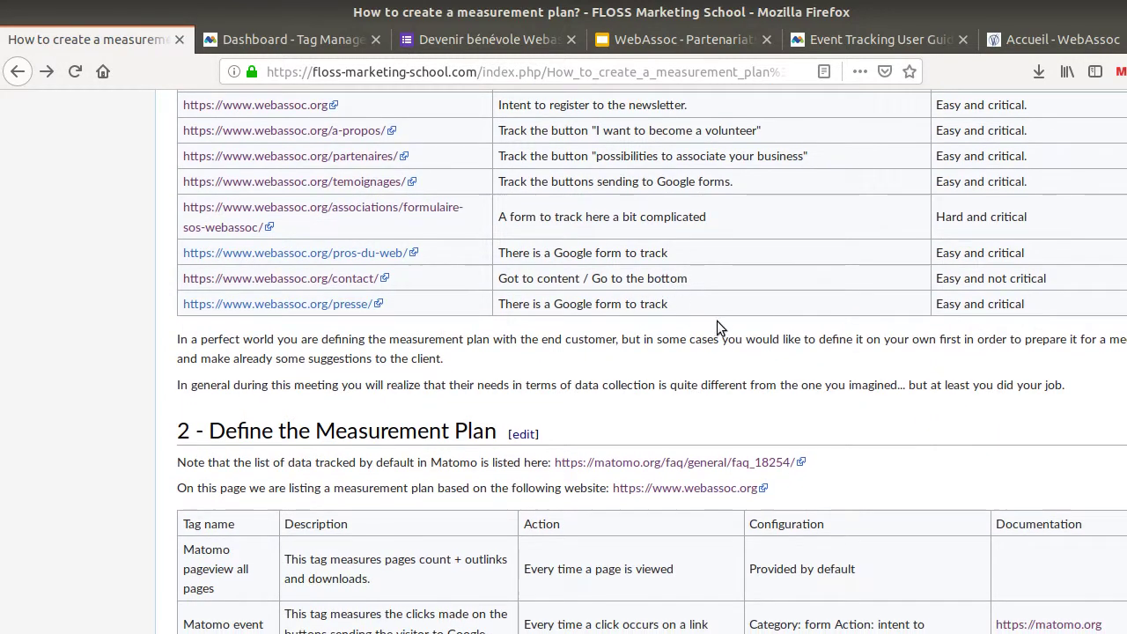
scroll(718, 323, "down", 2)
scroll(719, 330, "down", 2)
scroll(673, 367, "up", 5)
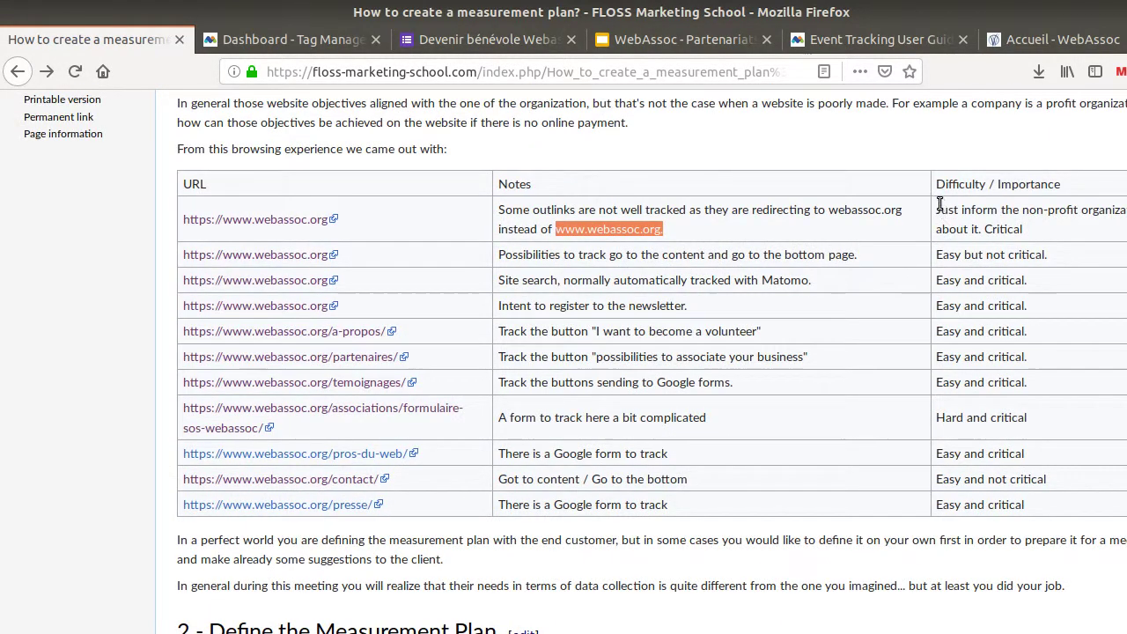
left_click_drag(937, 212, 1070, 489)
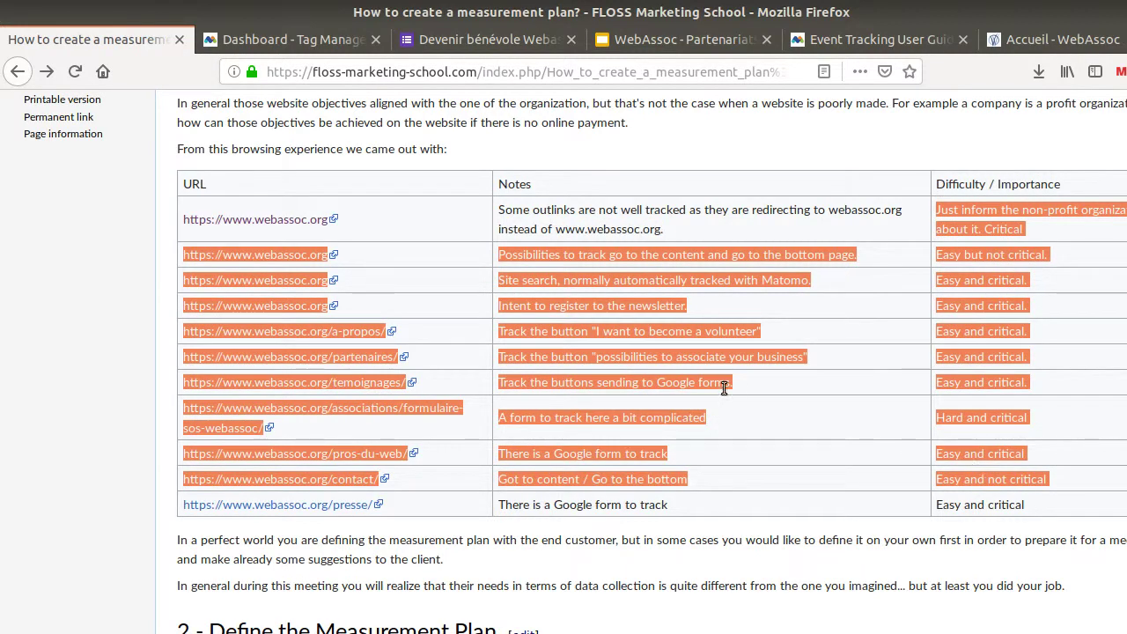
left_click(694, 417)
scroll(563, 401, "down", 5)
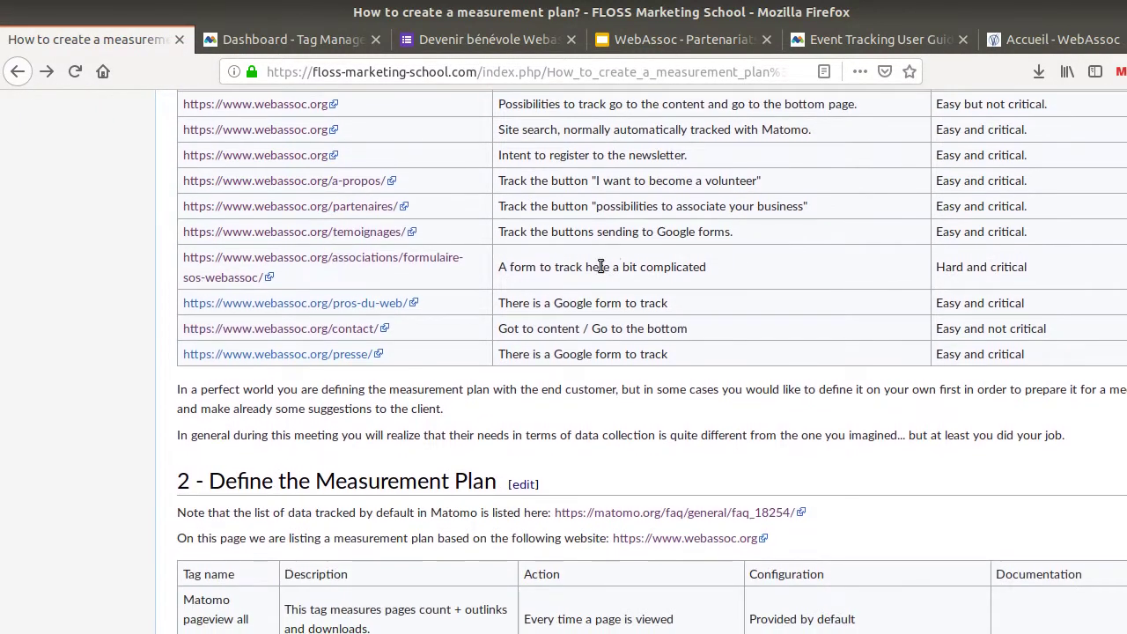
scroll(600, 273, "down", 3)
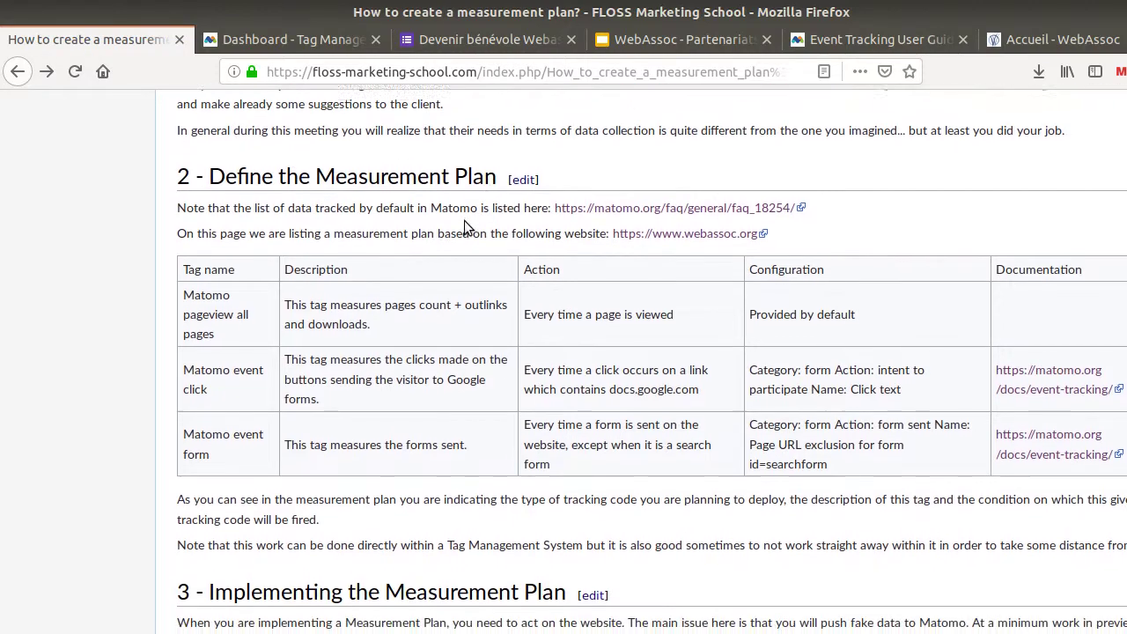
scroll(456, 213, "up", 8)
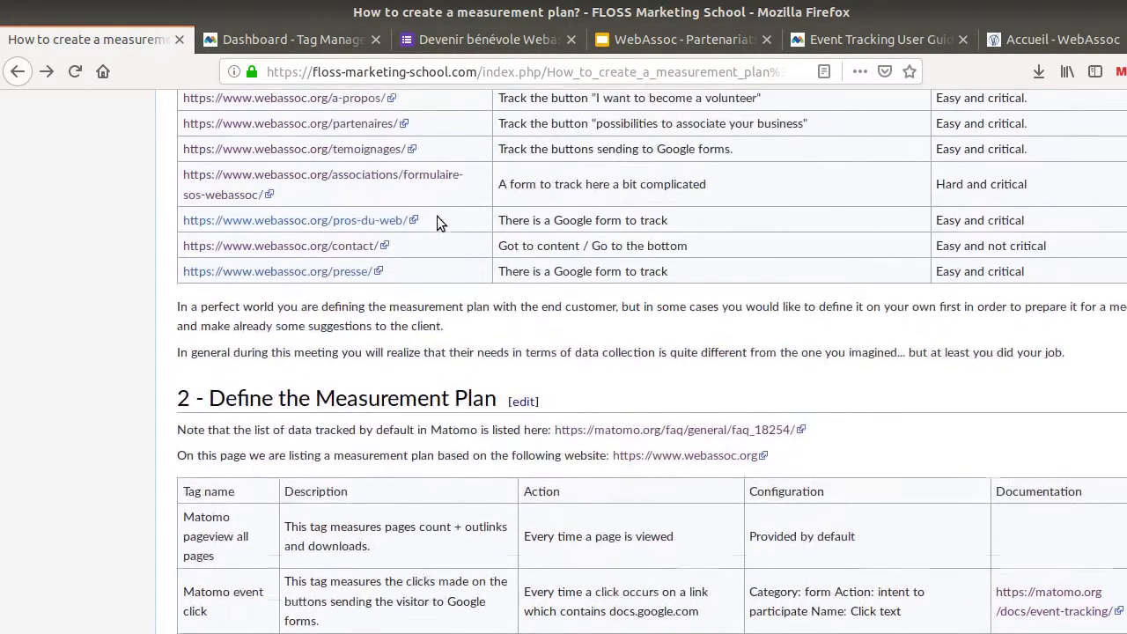
scroll(541, 396, "down", 6)
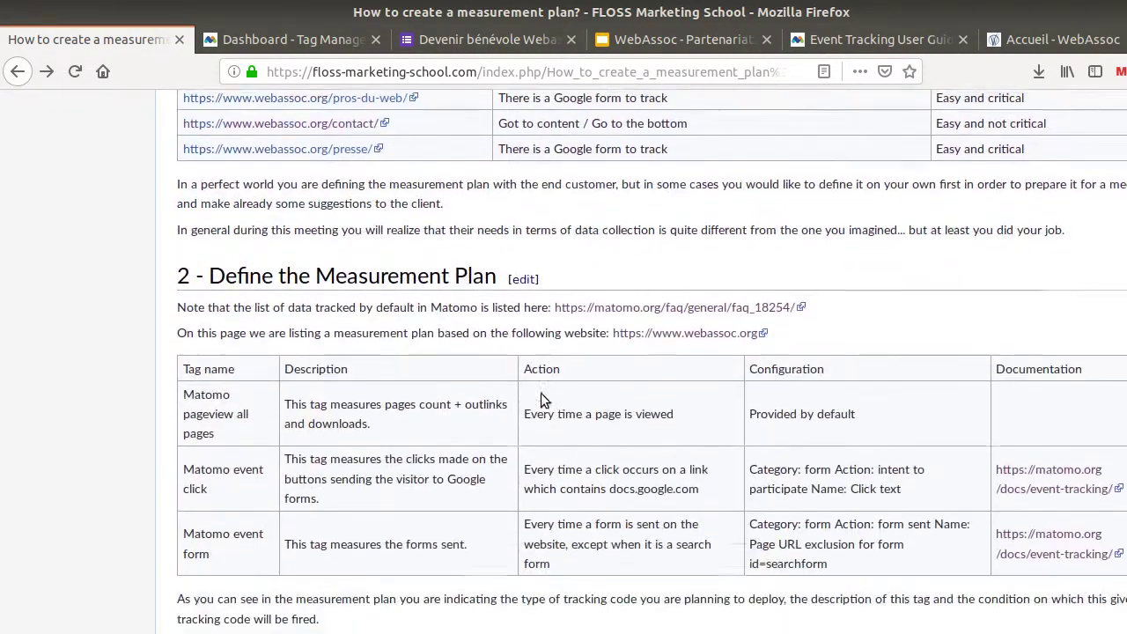
scroll(541, 396, "down", 1)
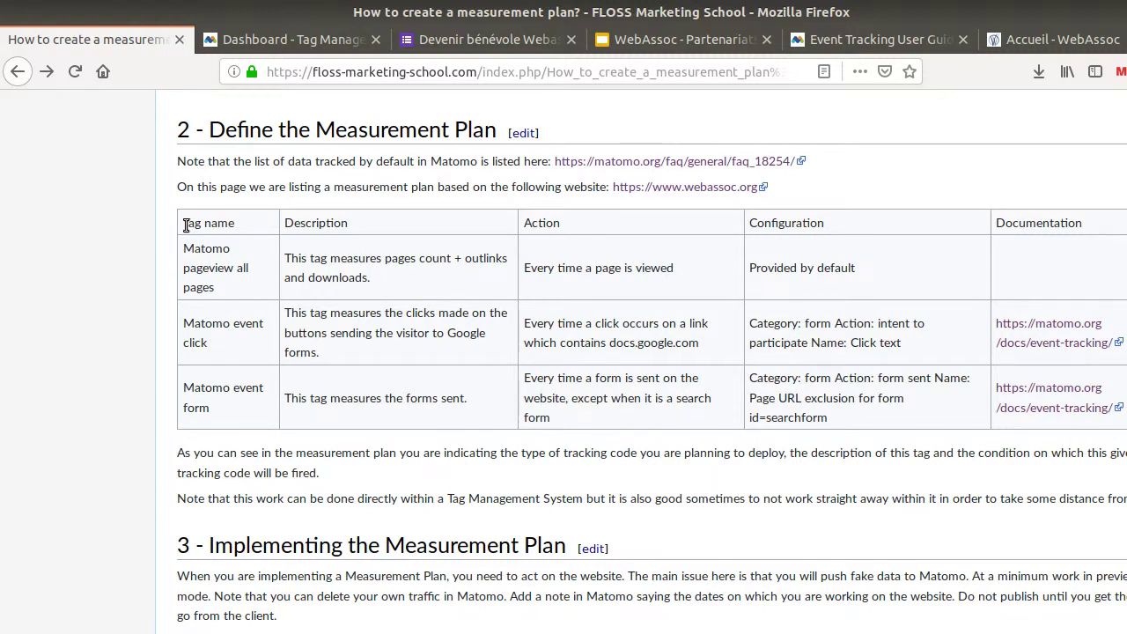
scroll(252, 337, "up", 10)
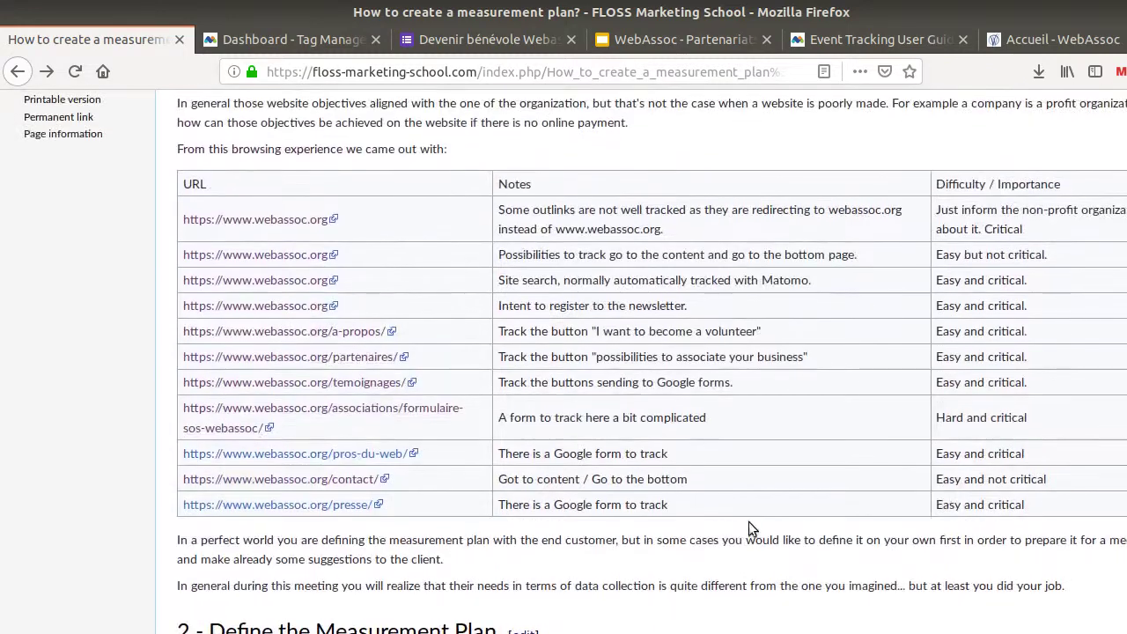
left_click_drag(696, 494, 507, 225)
scroll(472, 327, "down", 10)
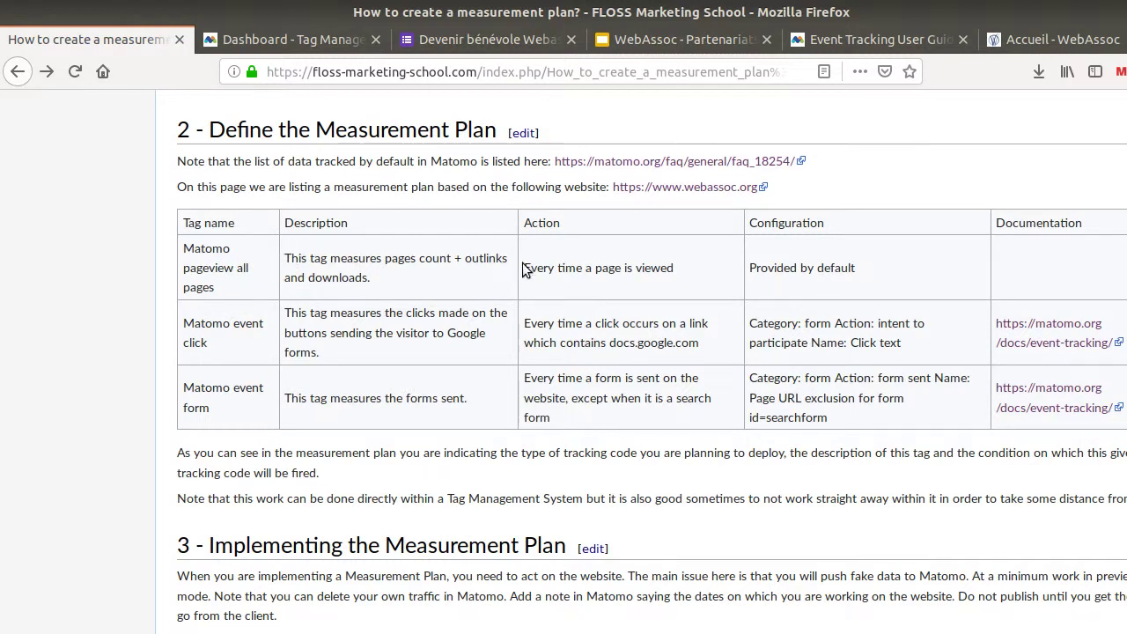
Open the 'What data does Piwik track?' FAQ in a new tab and highlight 'Optional' in its lists
right_click(609, 161)
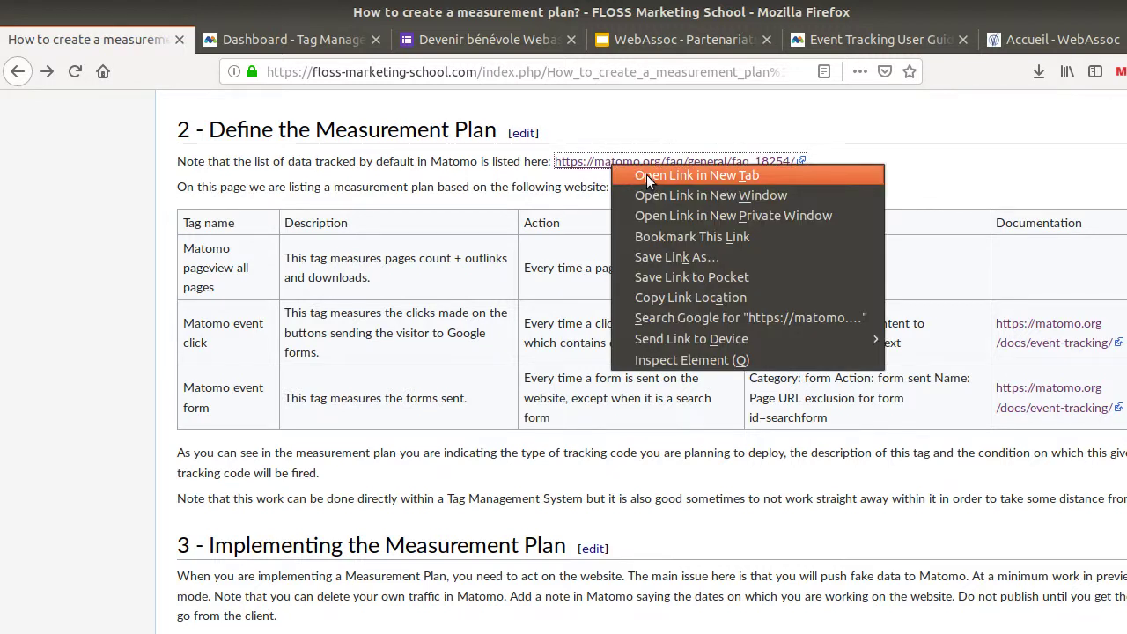
left_click(647, 175)
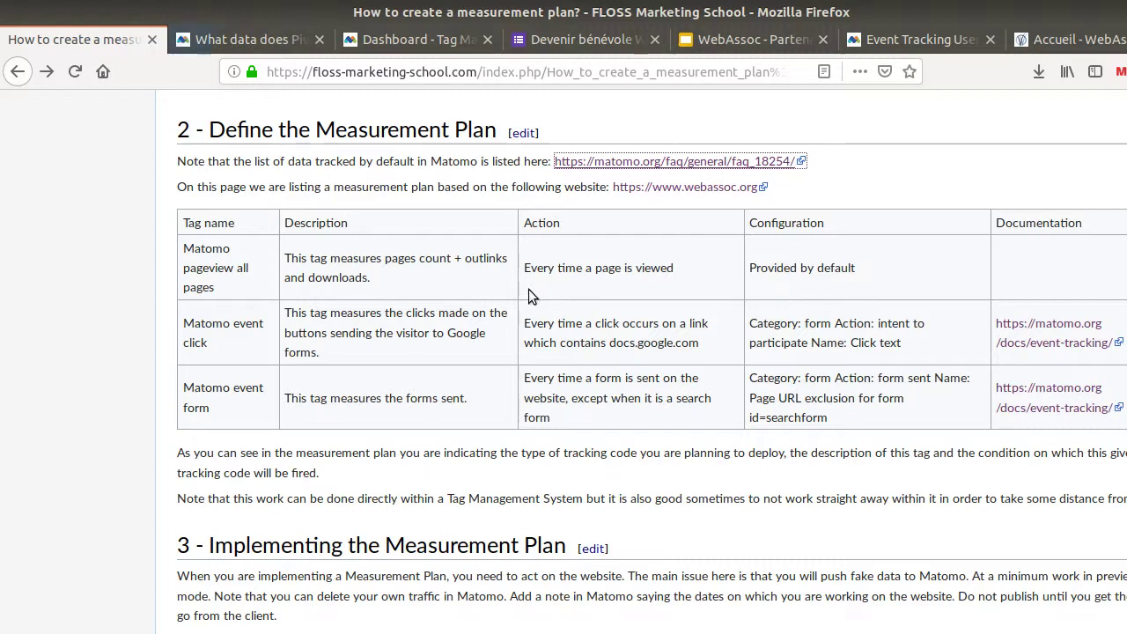
left_click(289, 42)
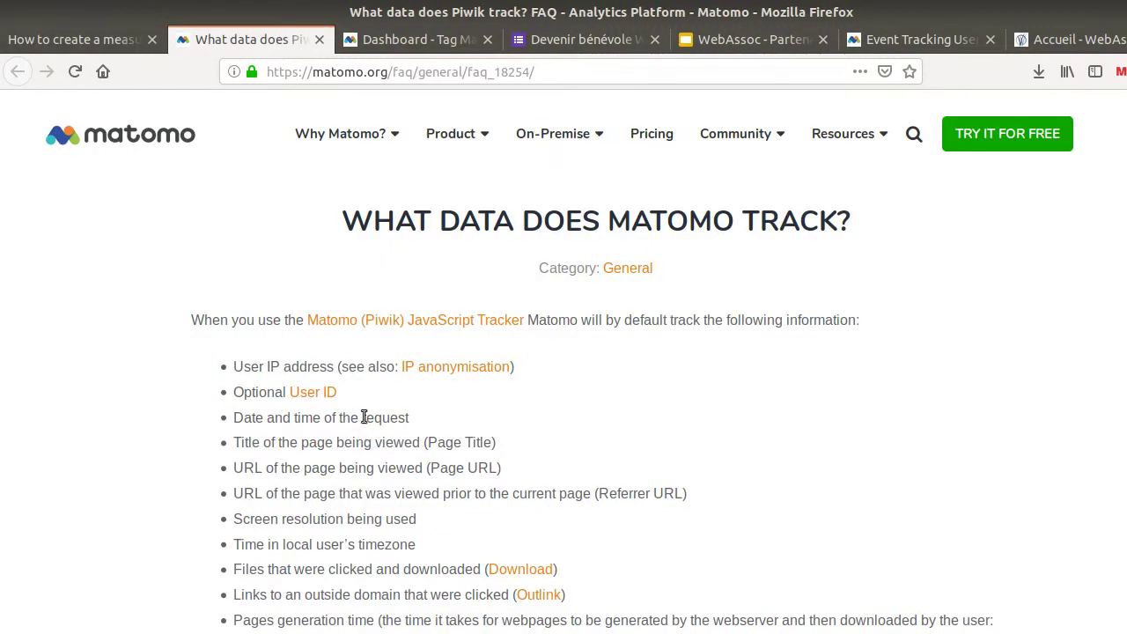
scroll(369, 364, "down", 2)
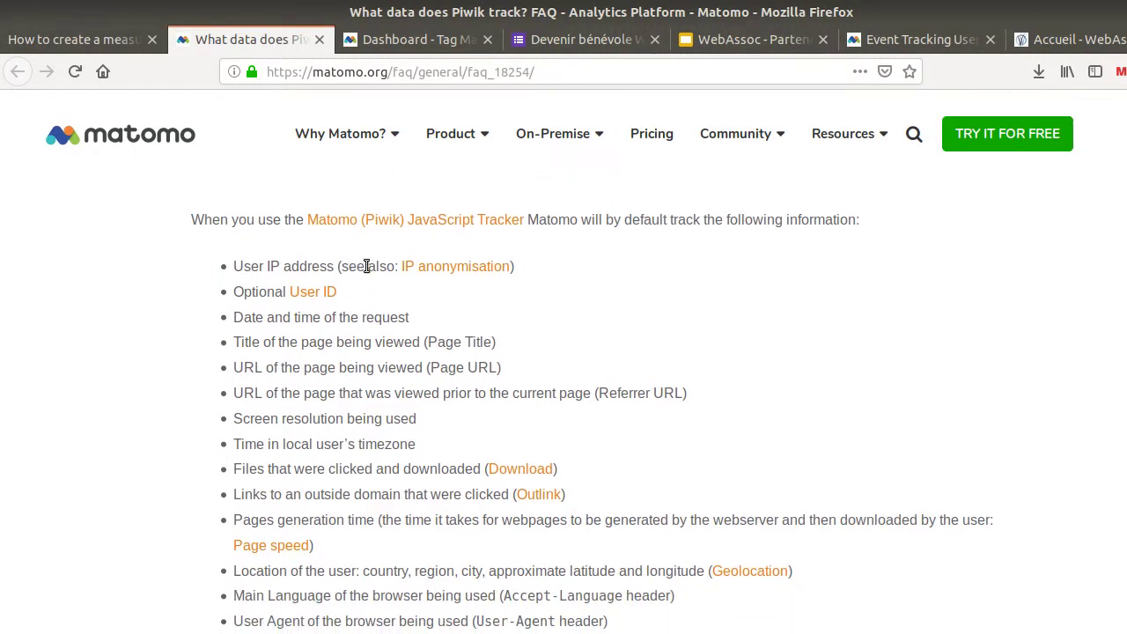
scroll(372, 377, "down", 2)
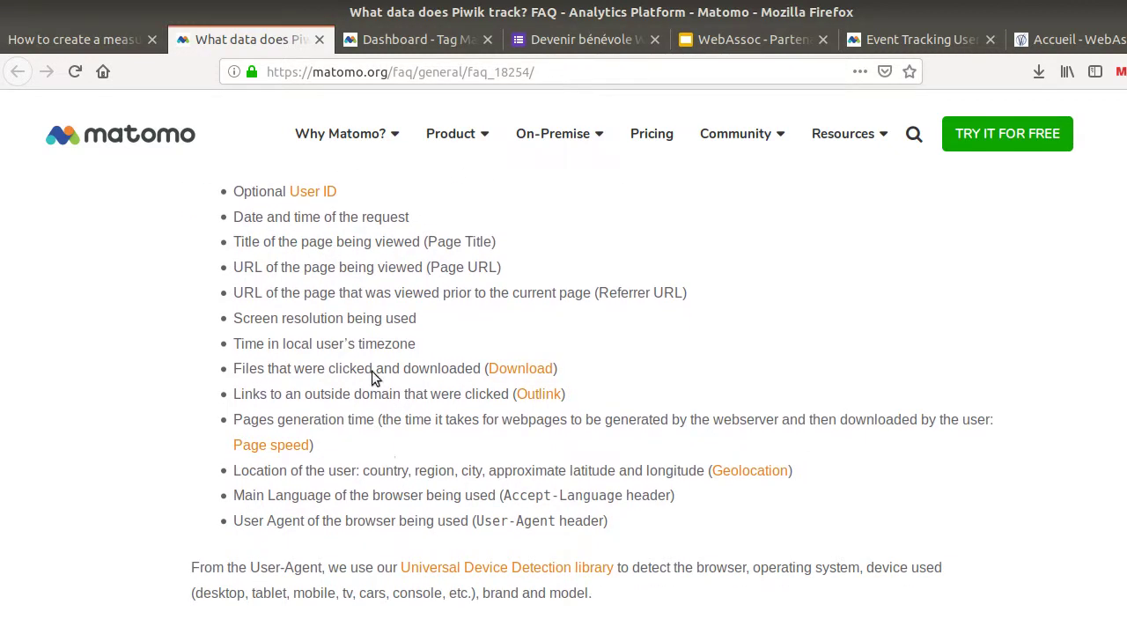
left_click_drag(289, 196, 231, 196)
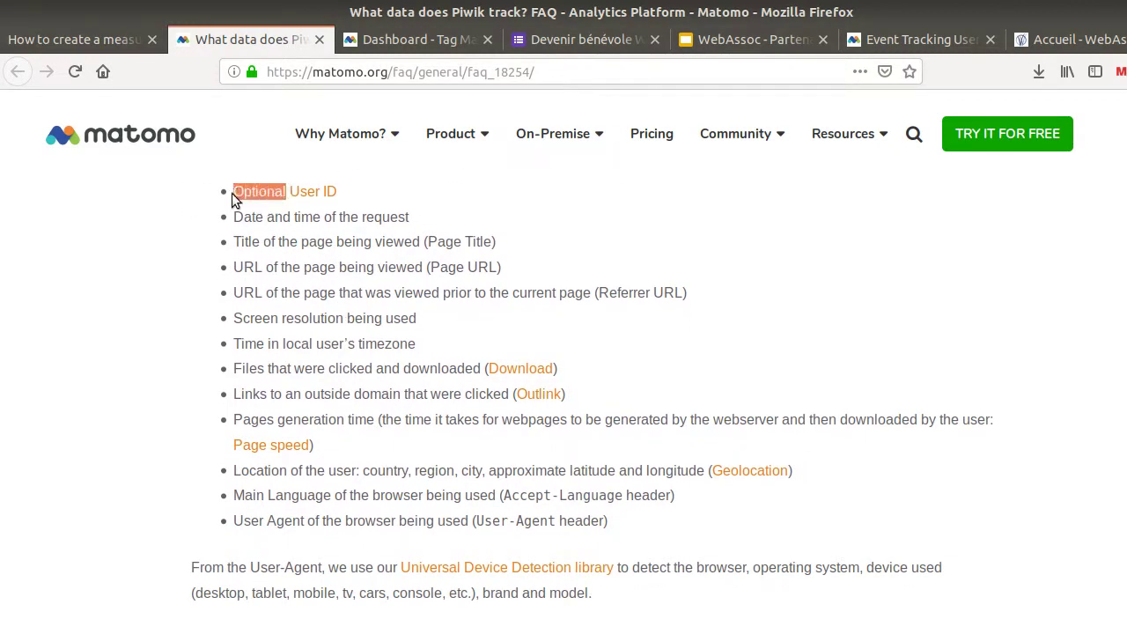
scroll(309, 327, "down", 11)
scroll(311, 336, "down", 3)
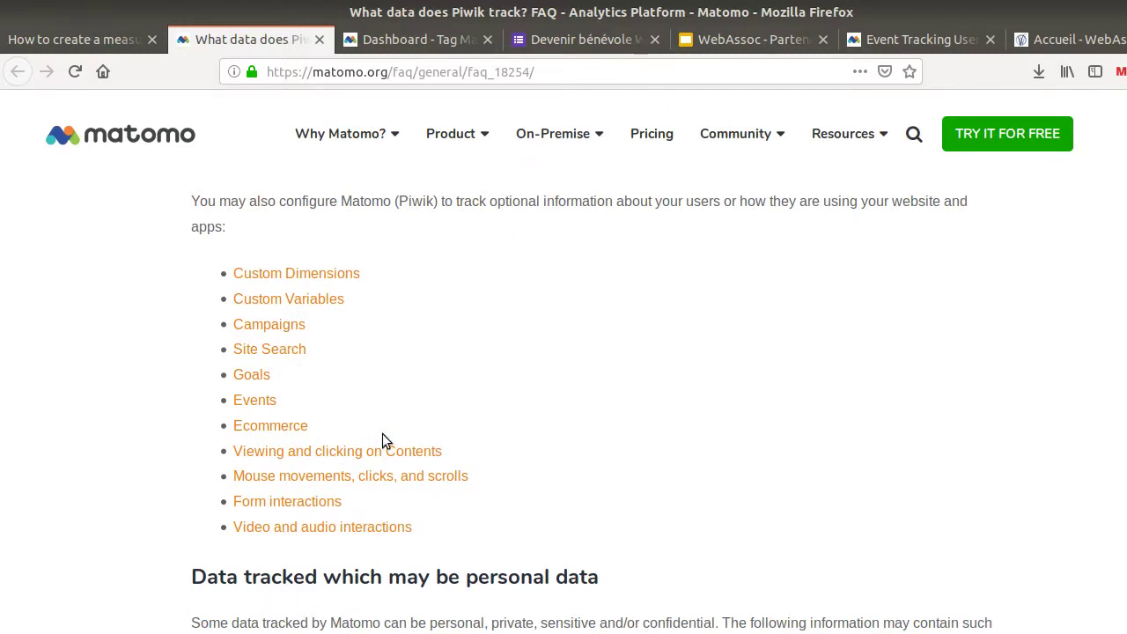
scroll(383, 434, "up", 16)
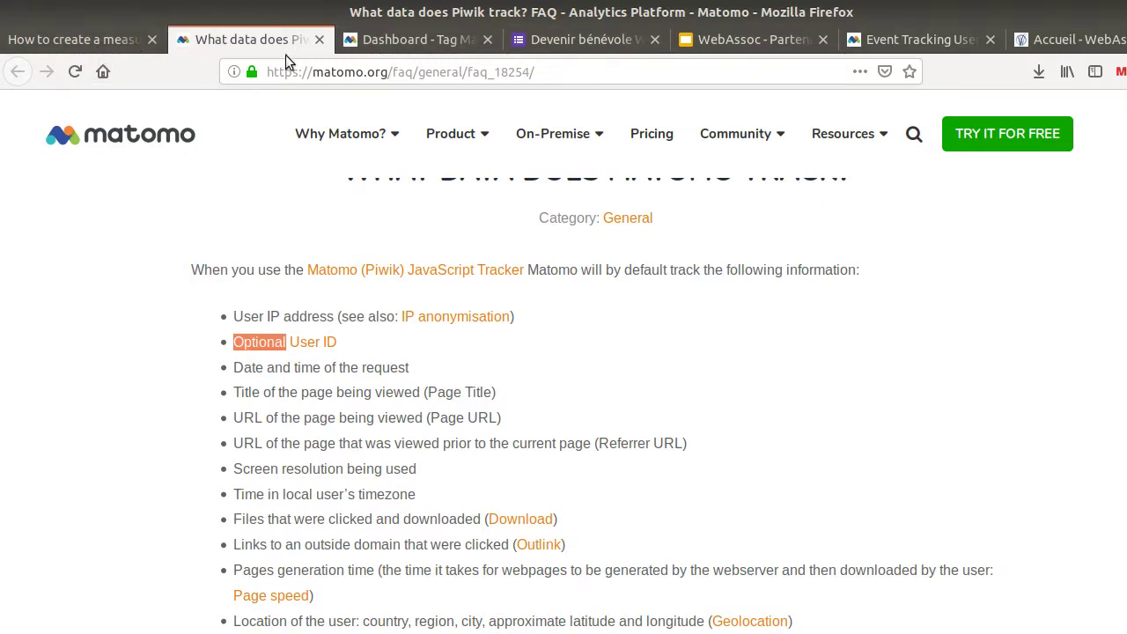
left_click(521, 41)
left_click(19, 74)
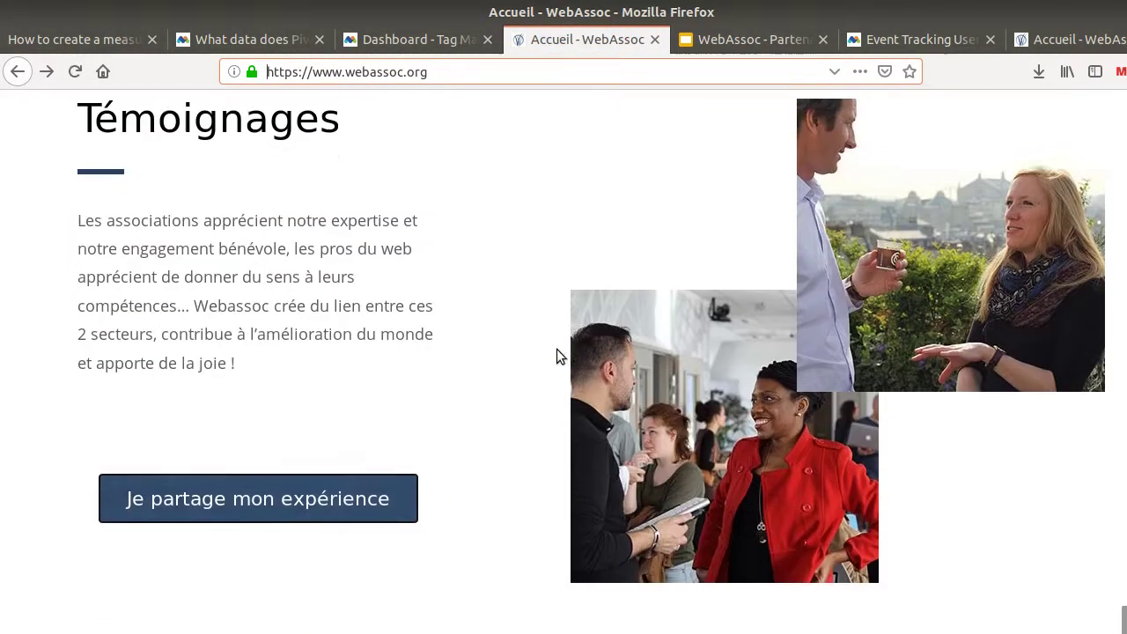
scroll(558, 353, "up", 8)
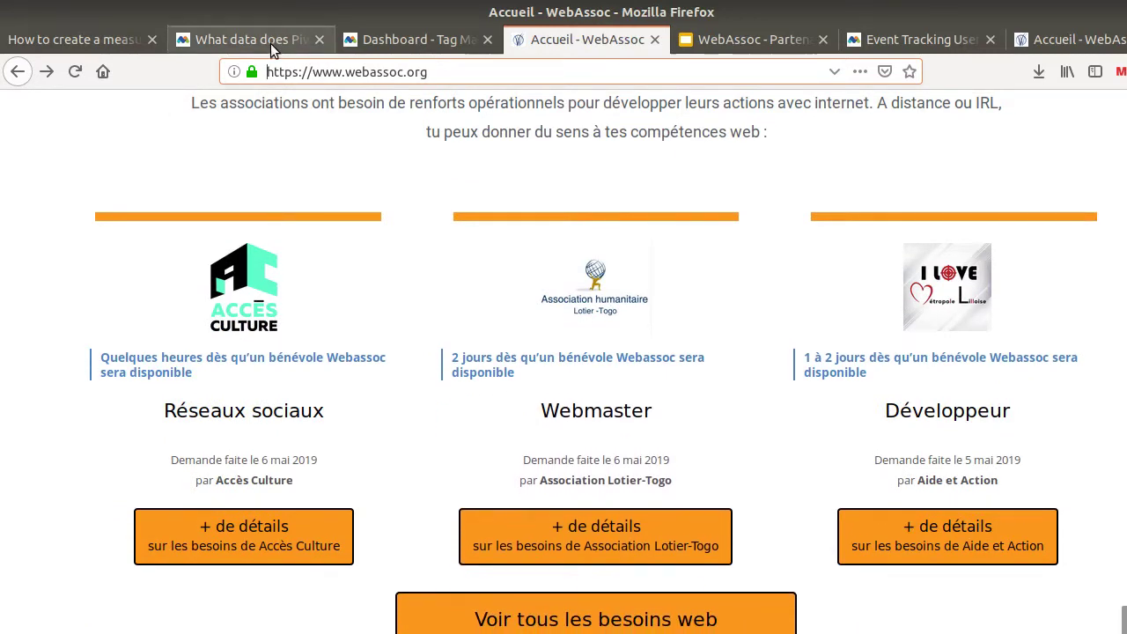
left_click(271, 39)
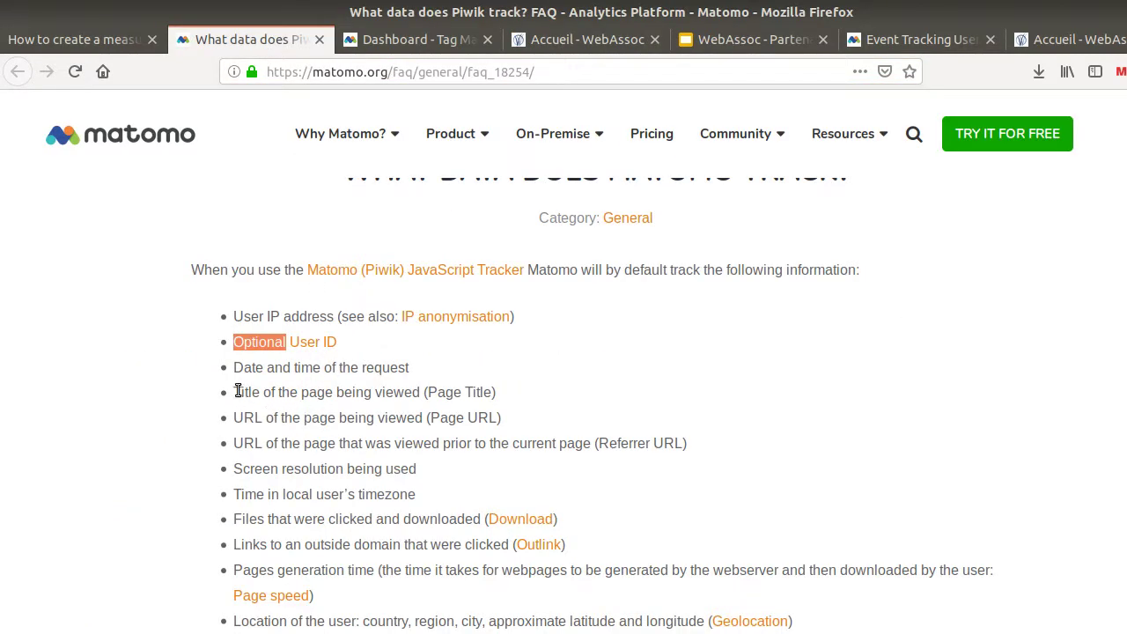
left_click_drag(234, 392, 415, 392)
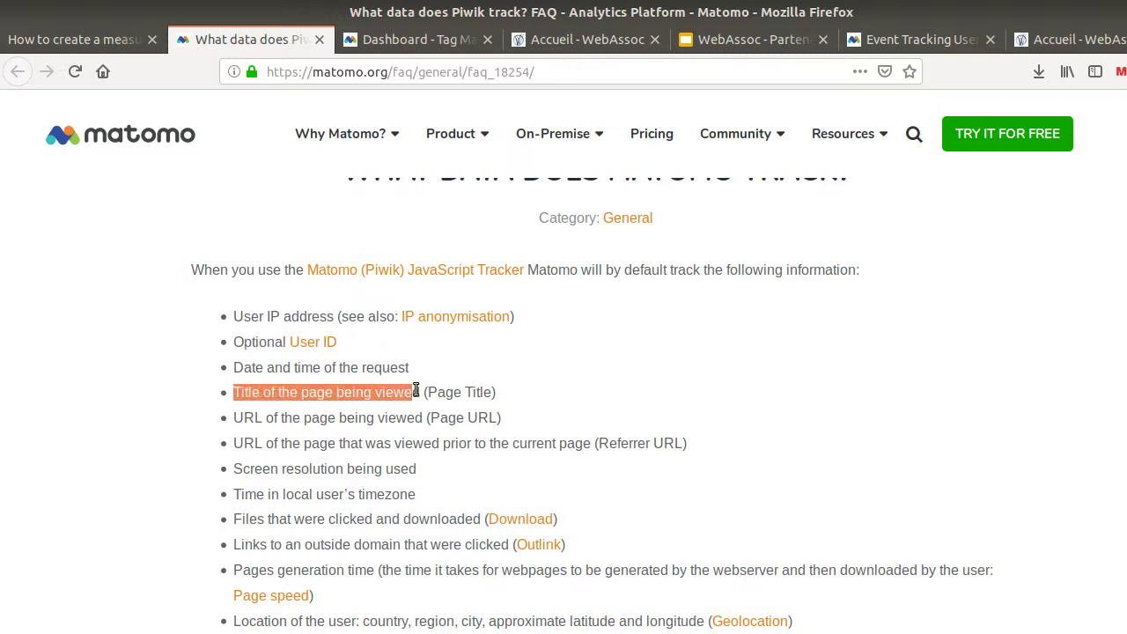
left_click_drag(233, 418, 424, 415)
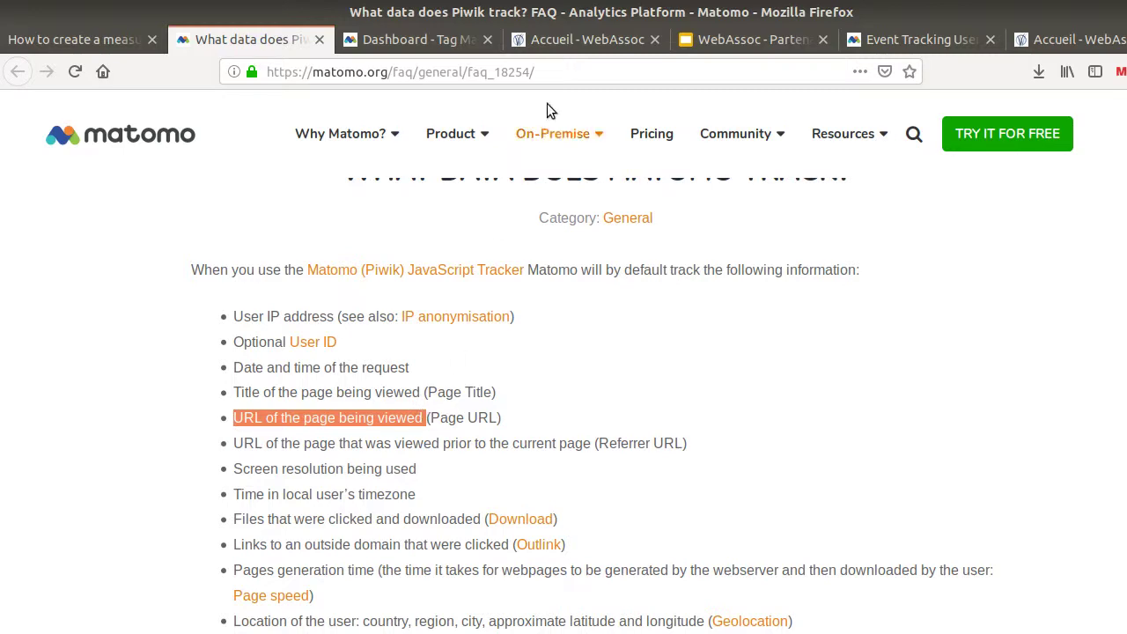
left_click(524, 40)
scroll(436, 370, "down", 4)
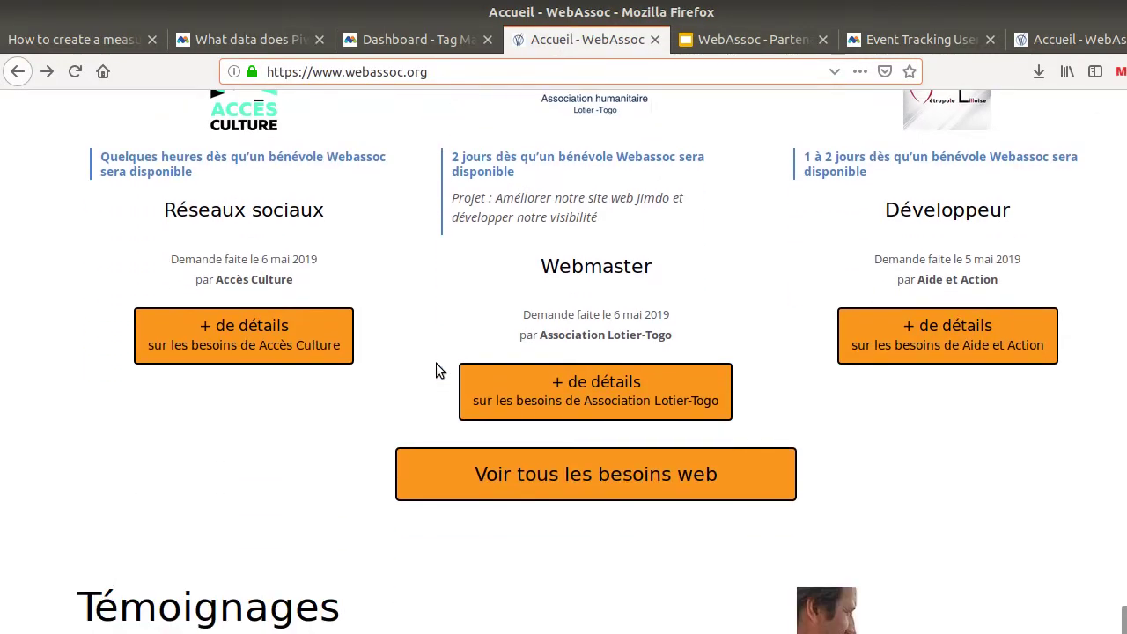
scroll(436, 370, "down", 3)
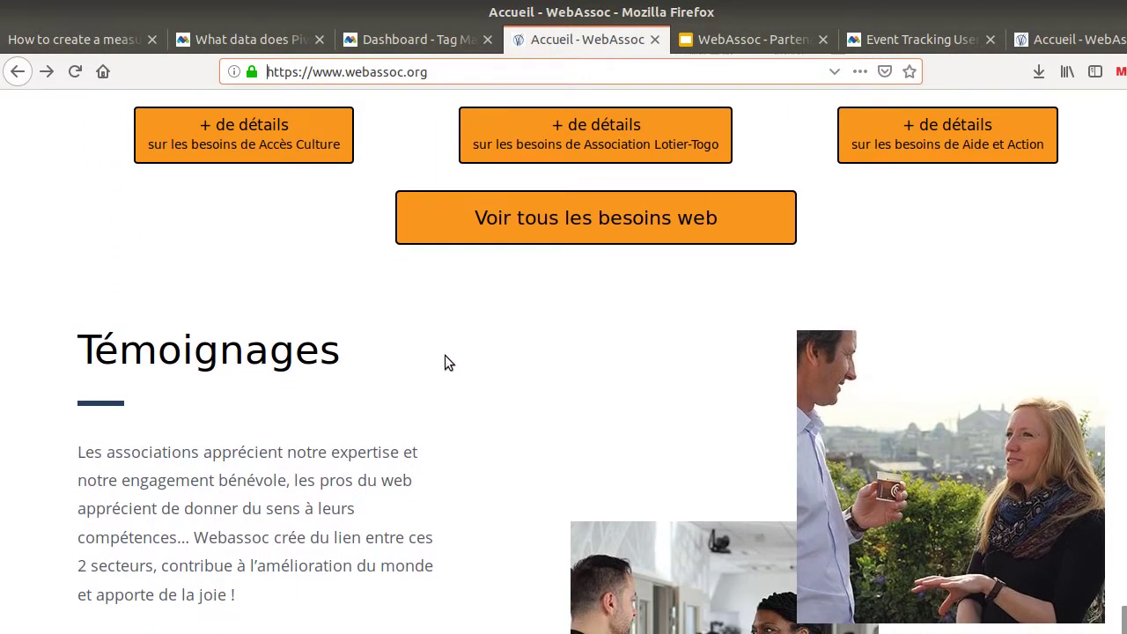
scroll(450, 361, "down", 7)
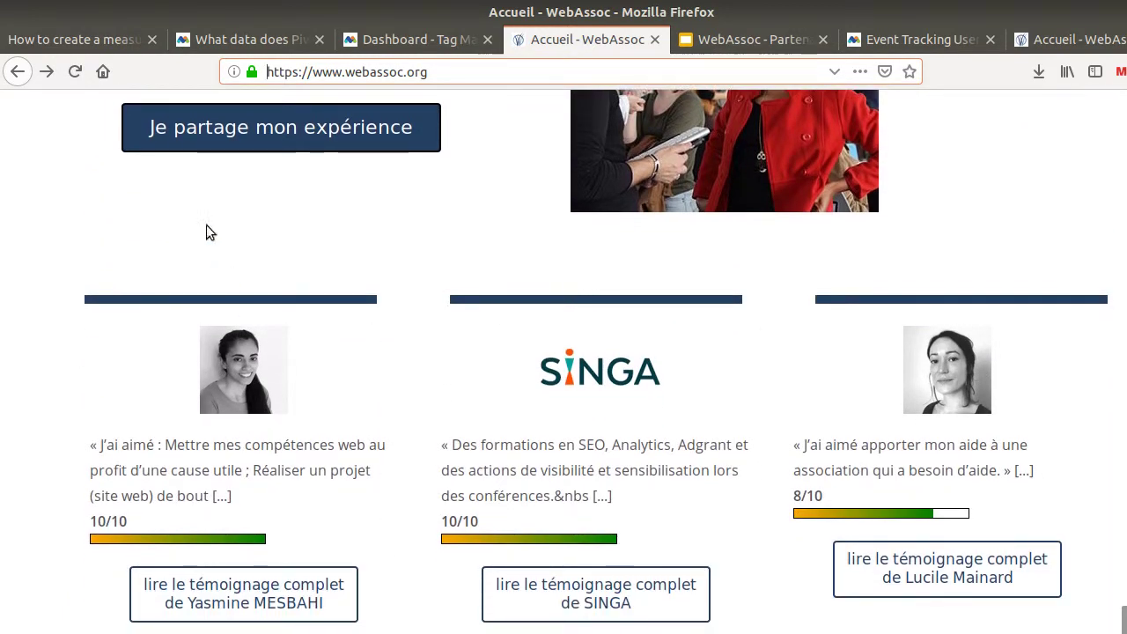
left_click(17, 74)
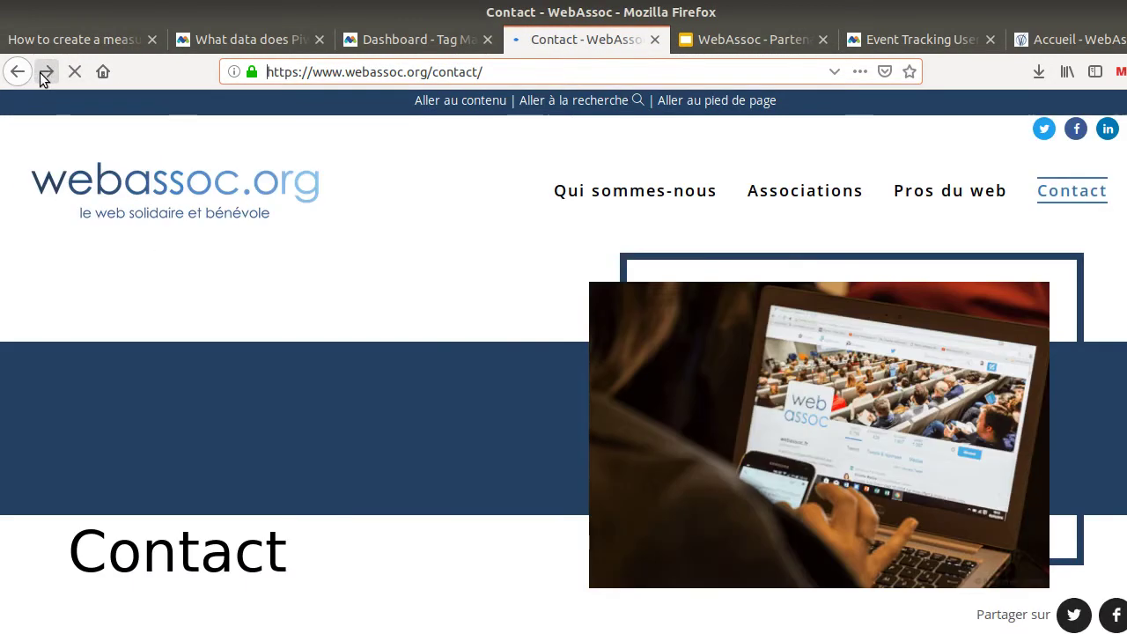
left_click(46, 74)
left_click(46, 74)
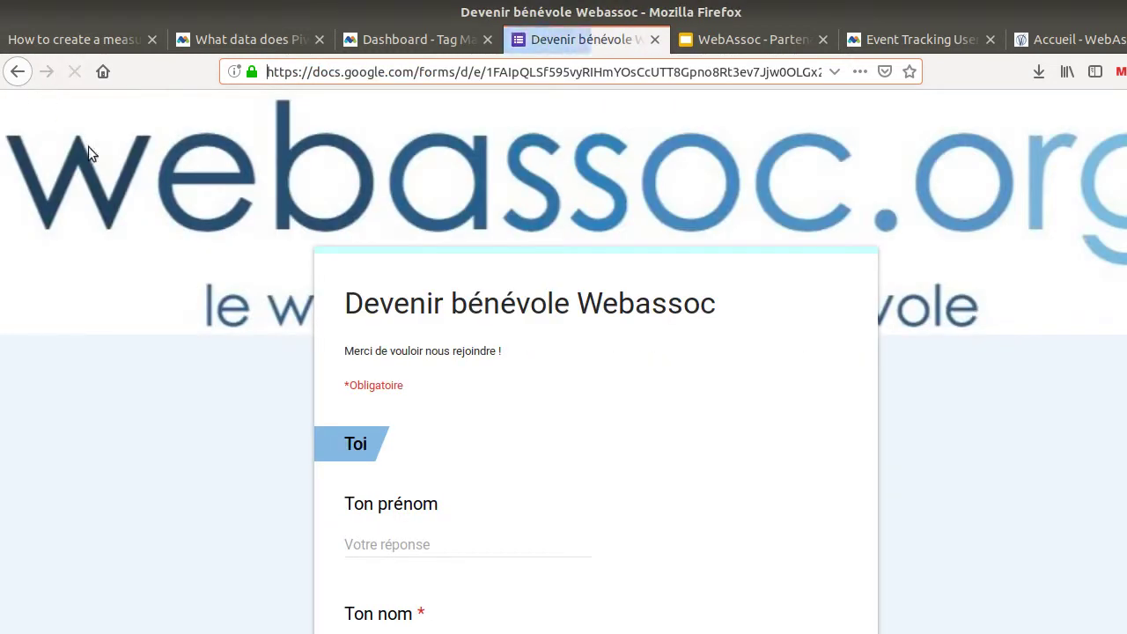
left_click_drag(277, 74, 411, 79)
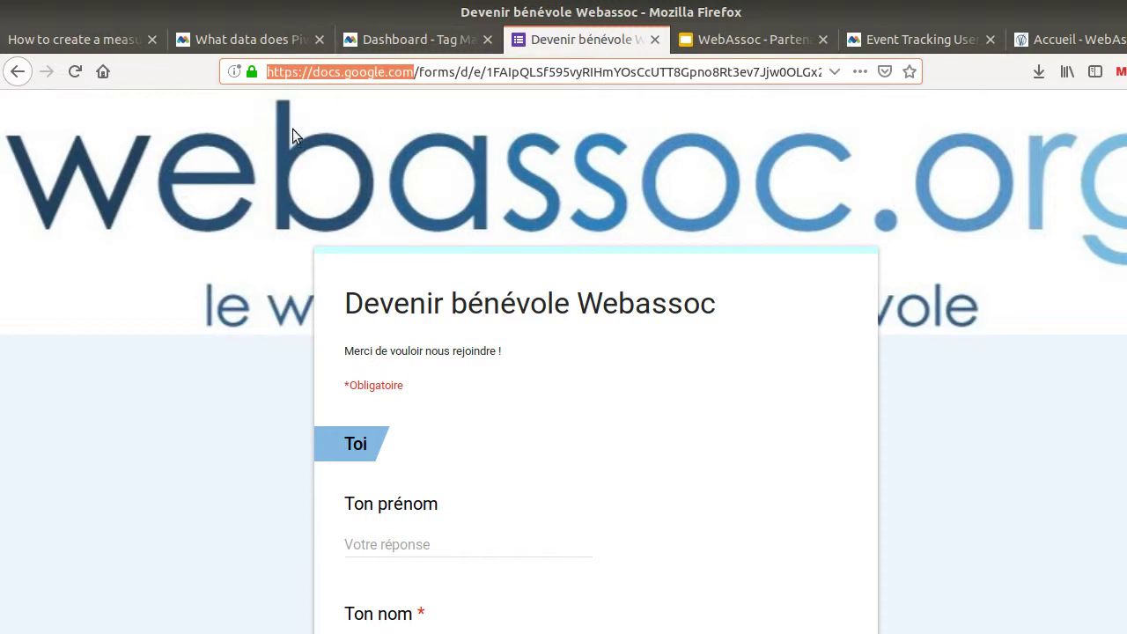
left_click(18, 71)
left_click(270, 45)
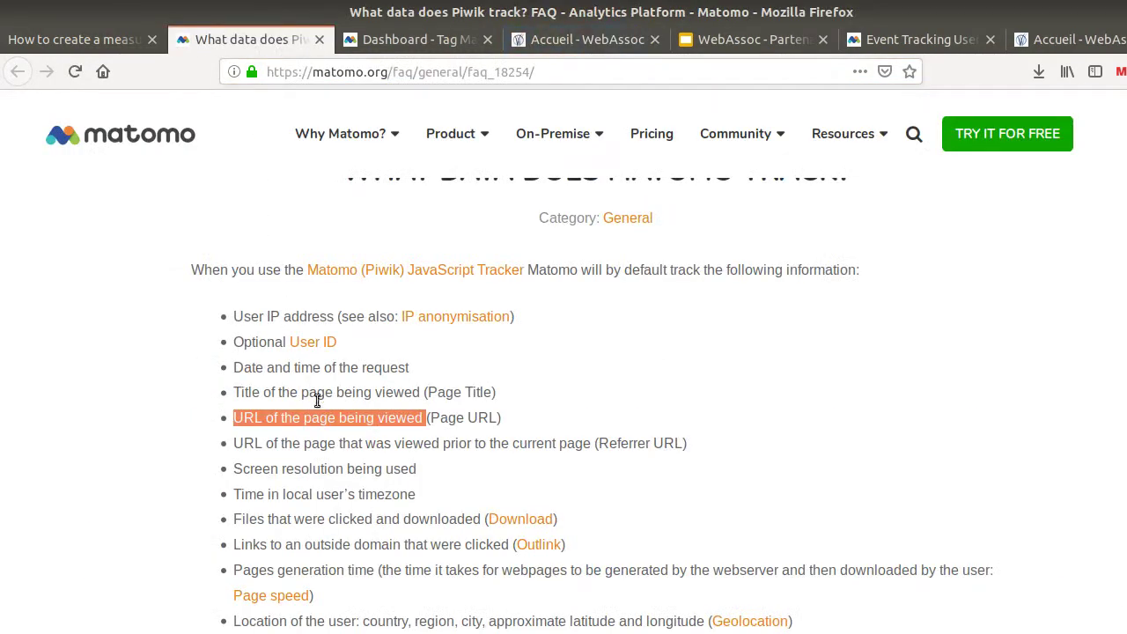
Select 'Events' in the FAQ's optional tracking list, then switch to the measurement plan tab
scroll(320, 392, "down", 7)
scroll(388, 416, "down", 5)
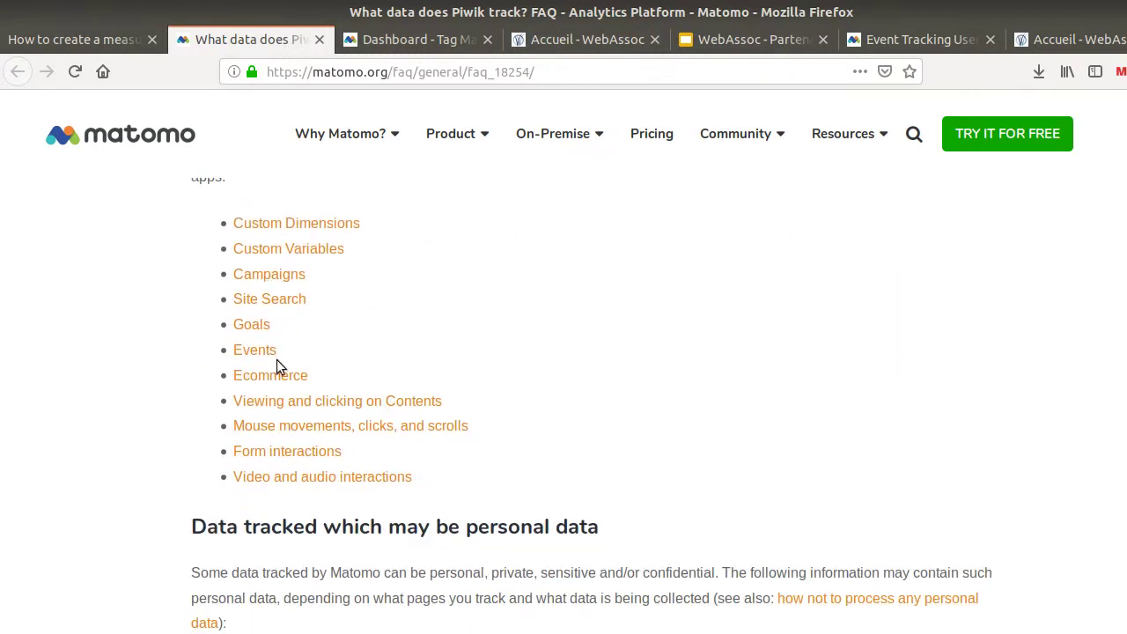
left_click_drag(276, 350, 237, 350)
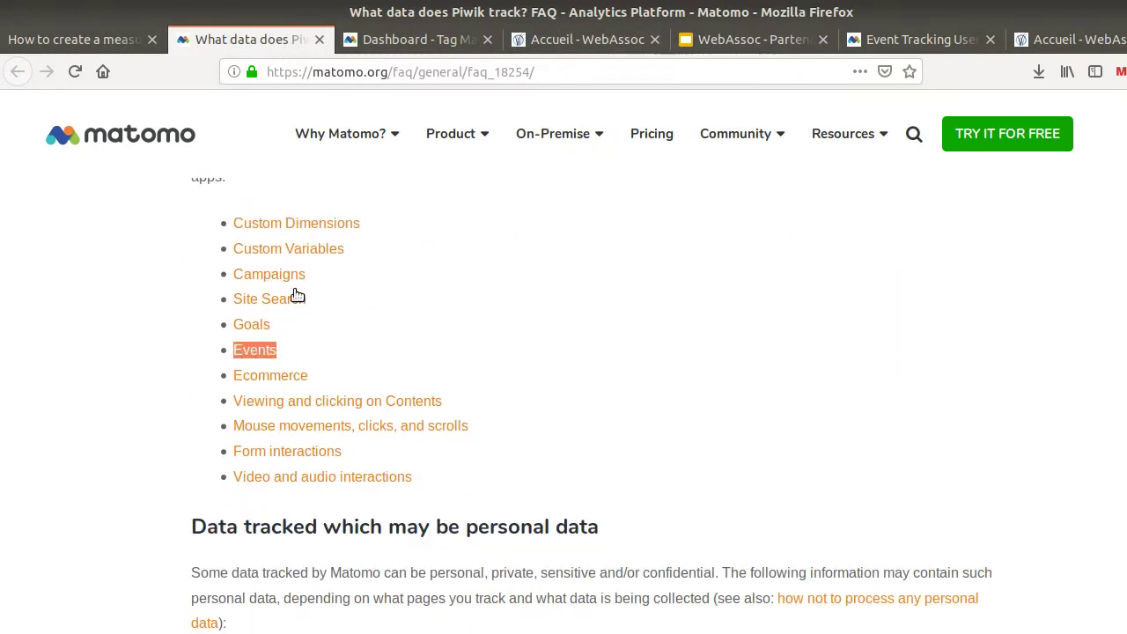
left_click(88, 39)
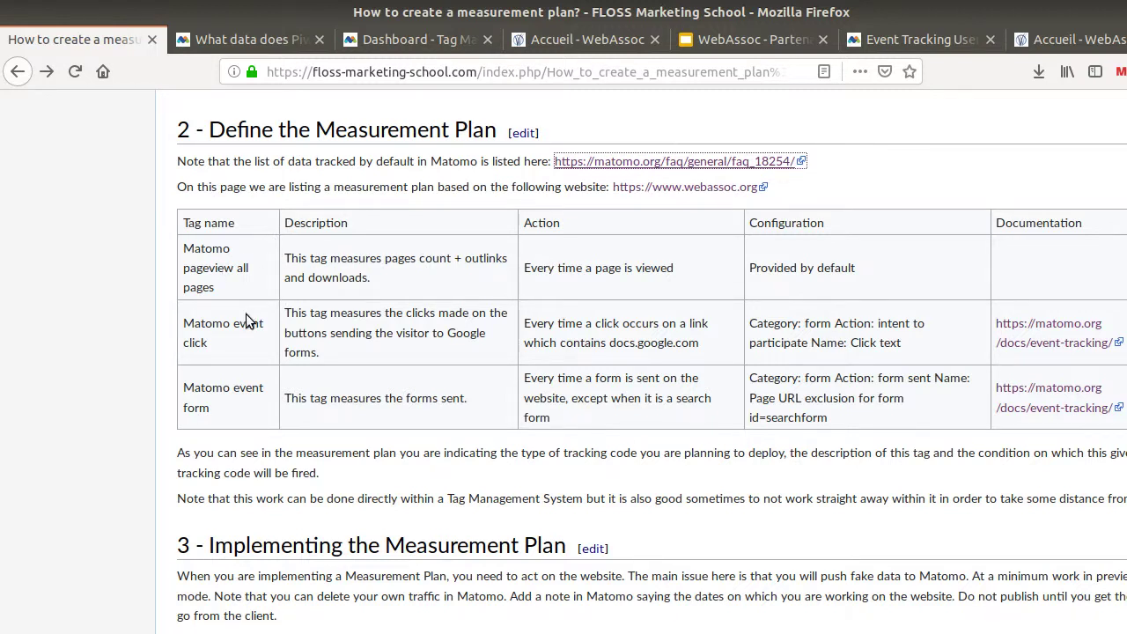
Open the event-click Documentation link in a new tab and highlight its trackEvent() example line
left_click(186, 323)
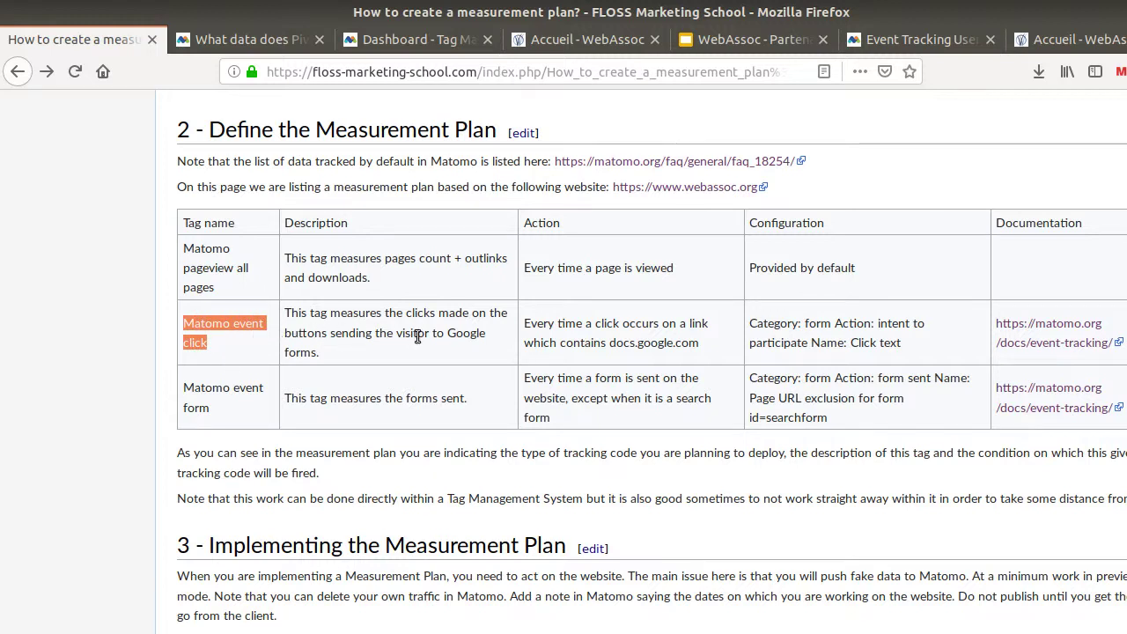
left_click_drag(445, 335, 444, 344)
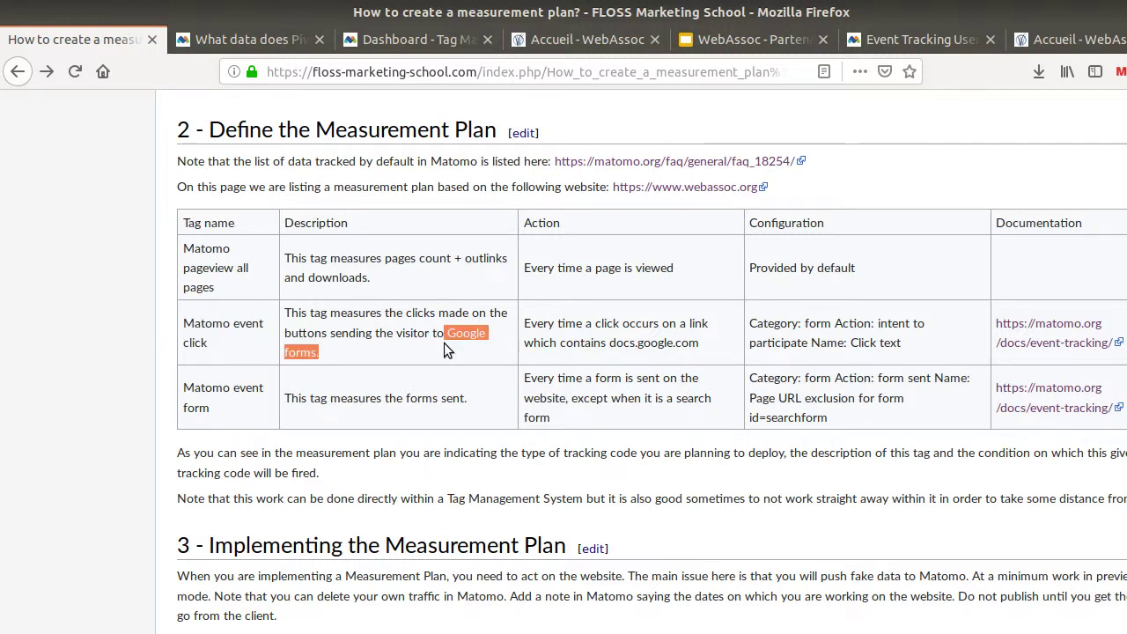
right_click(1026, 337)
left_click(1004, 350)
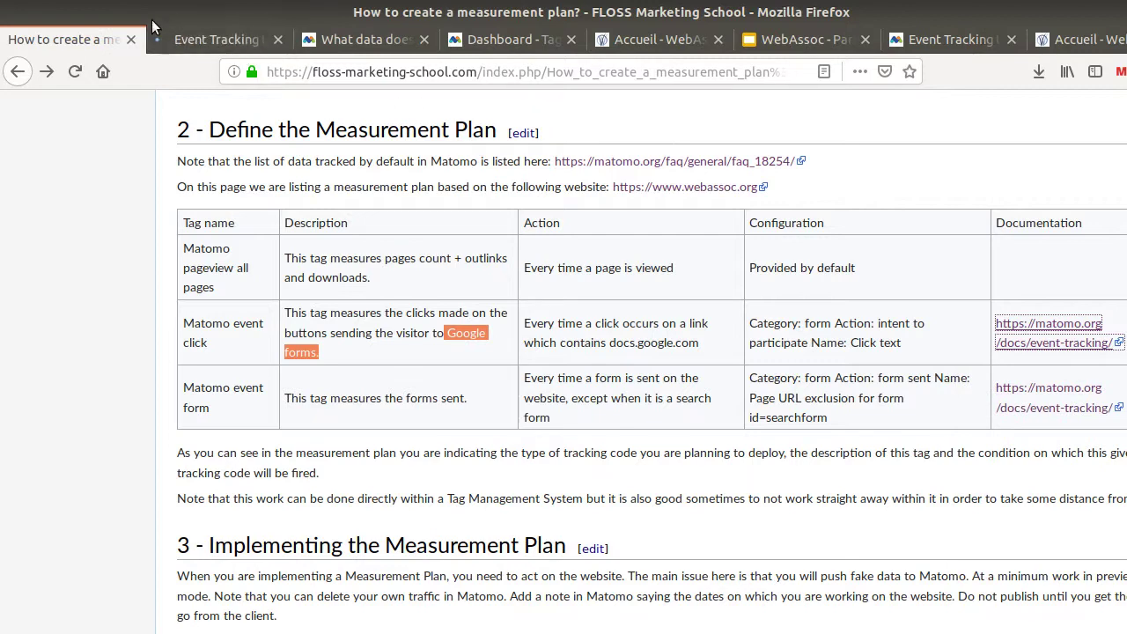
left_click(185, 40)
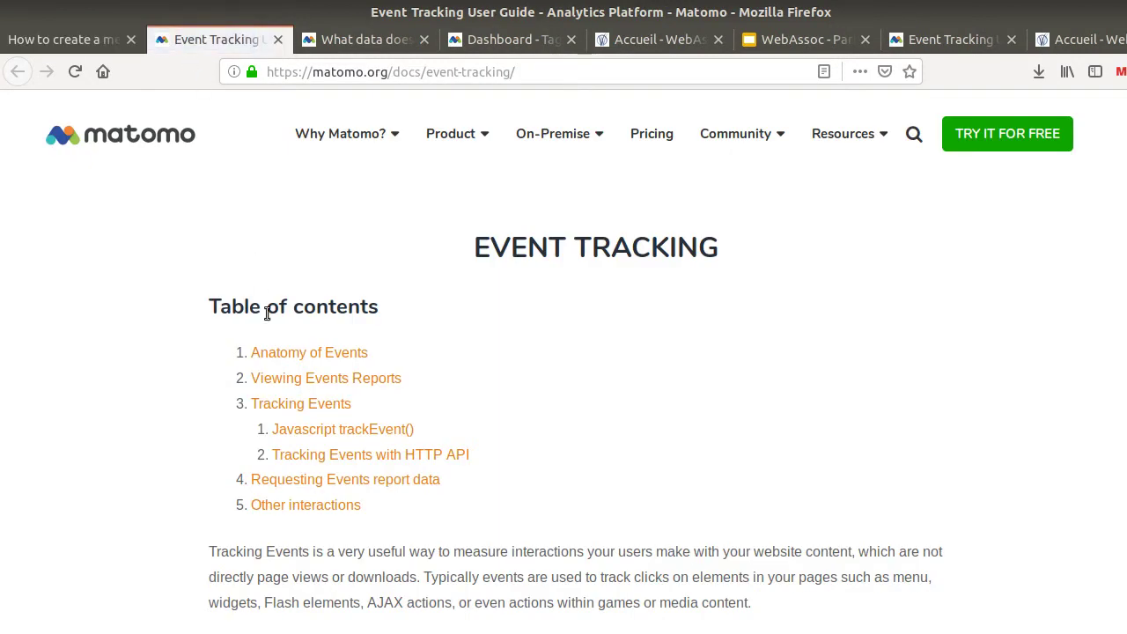
left_click(338, 440)
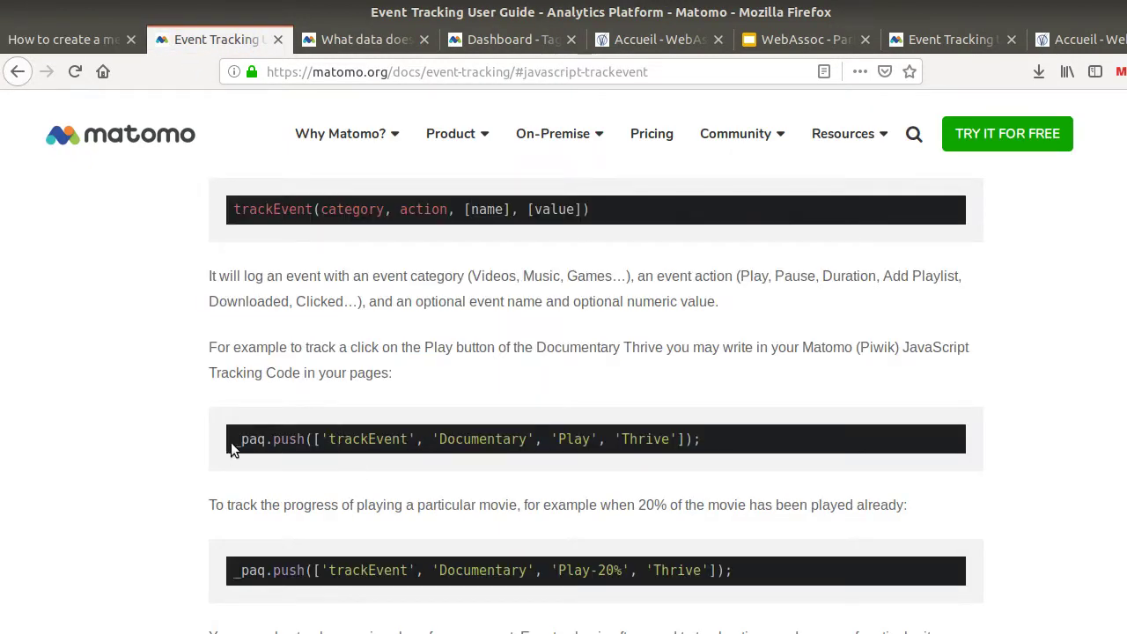
left_click_drag(234, 440, 696, 443)
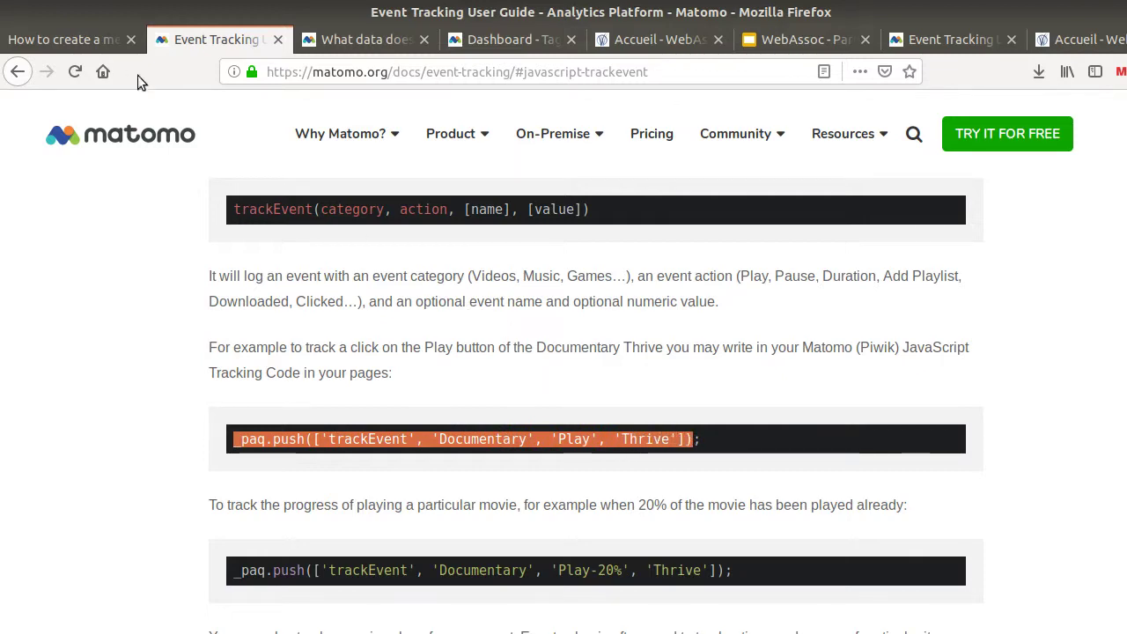
left_click(66, 40)
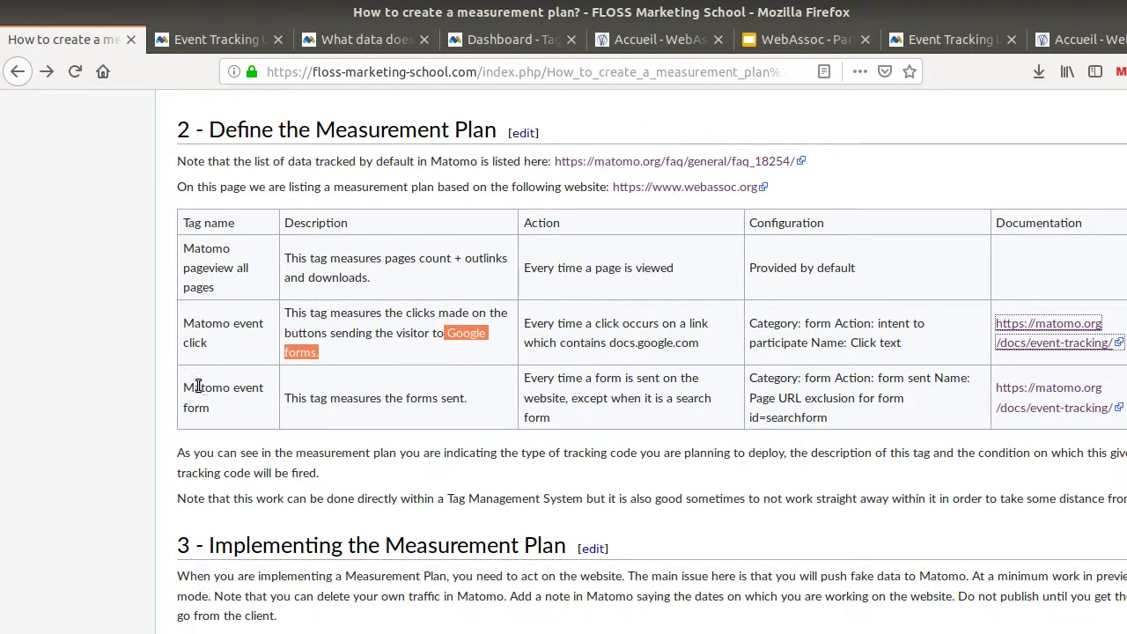
Highlight the Matomo event form tag's name and full description in the plan
left_click_drag(186, 387, 212, 410)
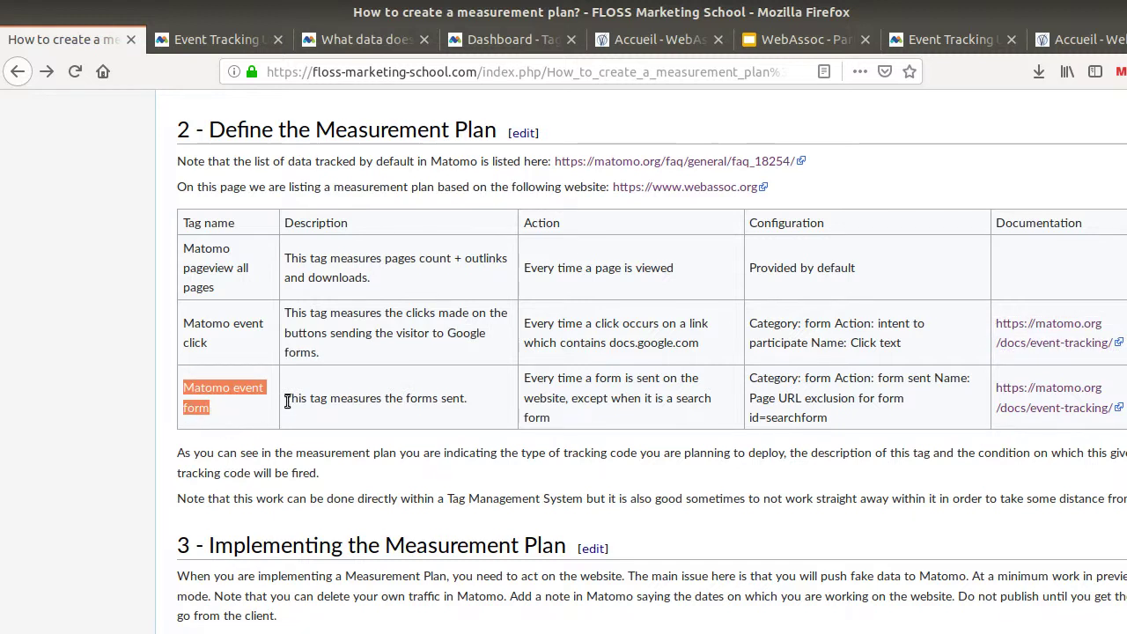
left_click_drag(284, 399, 333, 427)
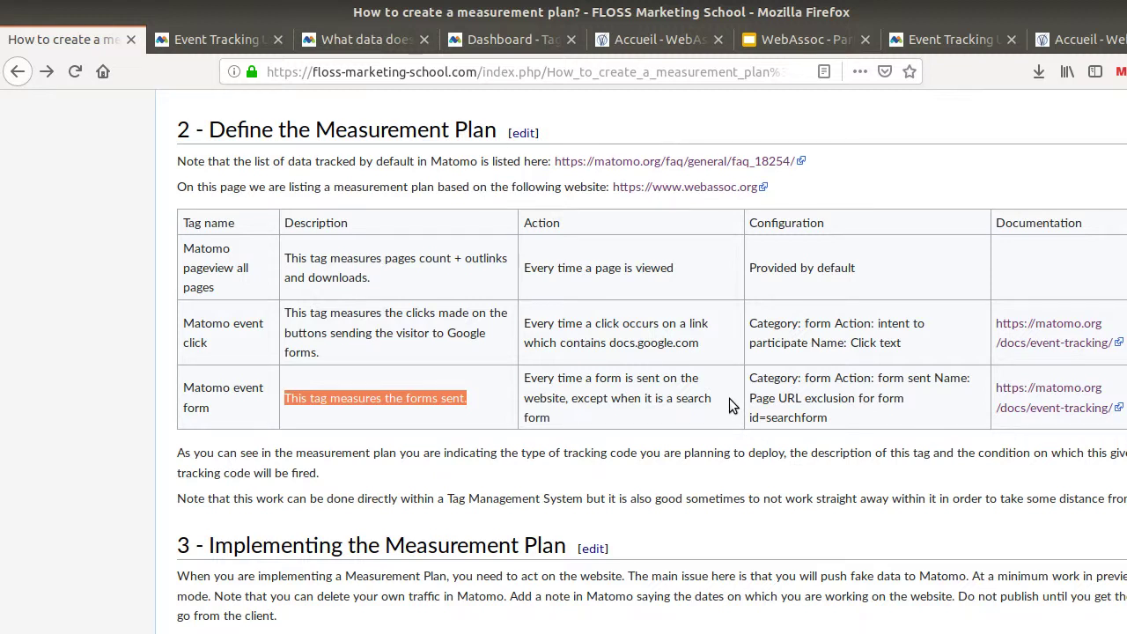
left_click(446, 407)
left_click_drag(466, 406, 283, 401)
left_click(481, 393)
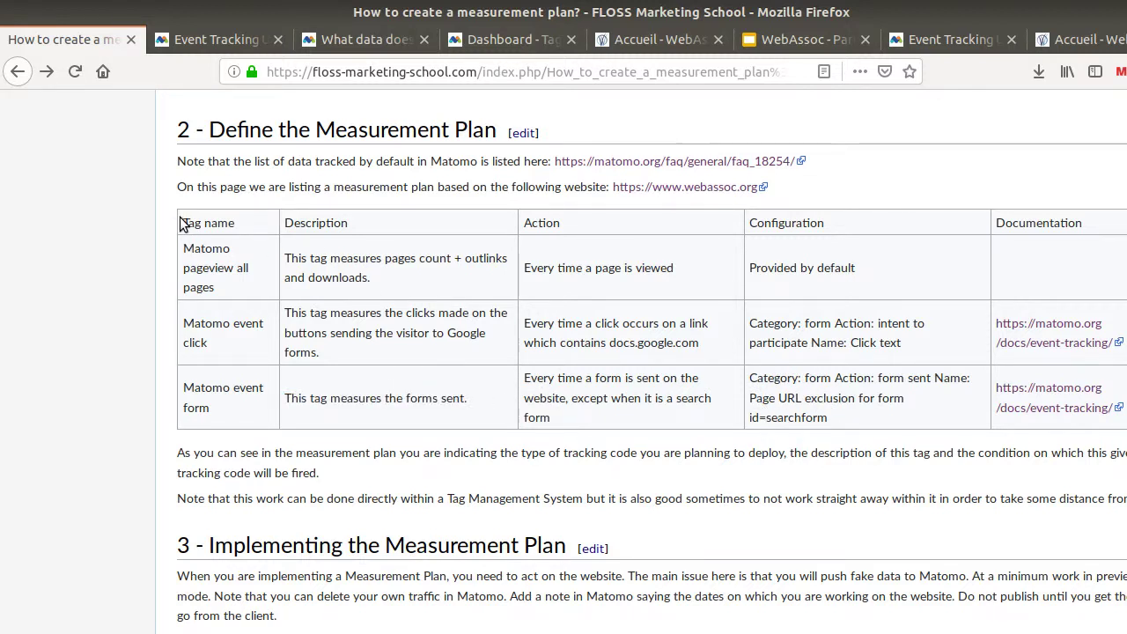
Review the URL table and implementation section, select the Matomo event click row, then go to Tag Manager
left_click_drag(180, 220, 698, 416)
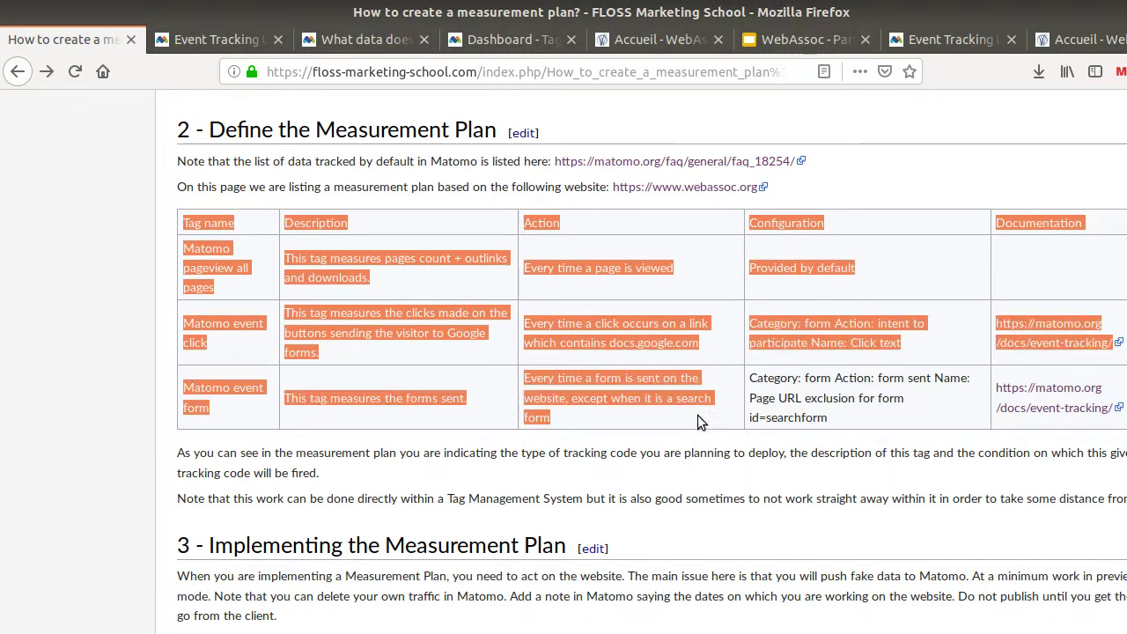
scroll(471, 357, "up", 5)
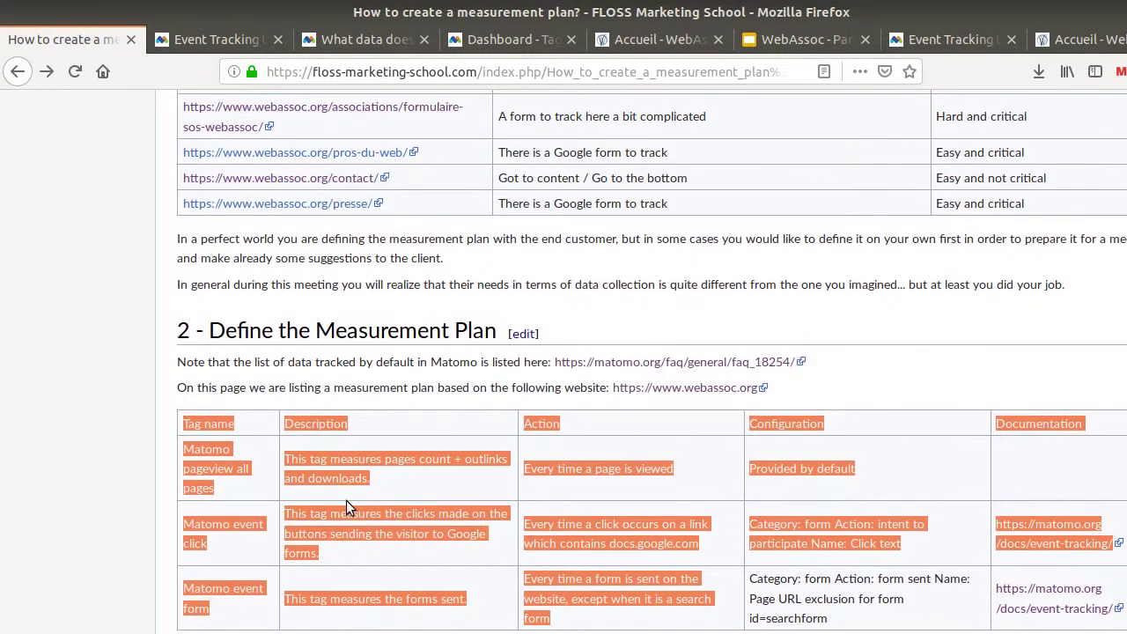
scroll(359, 508, "up", 4)
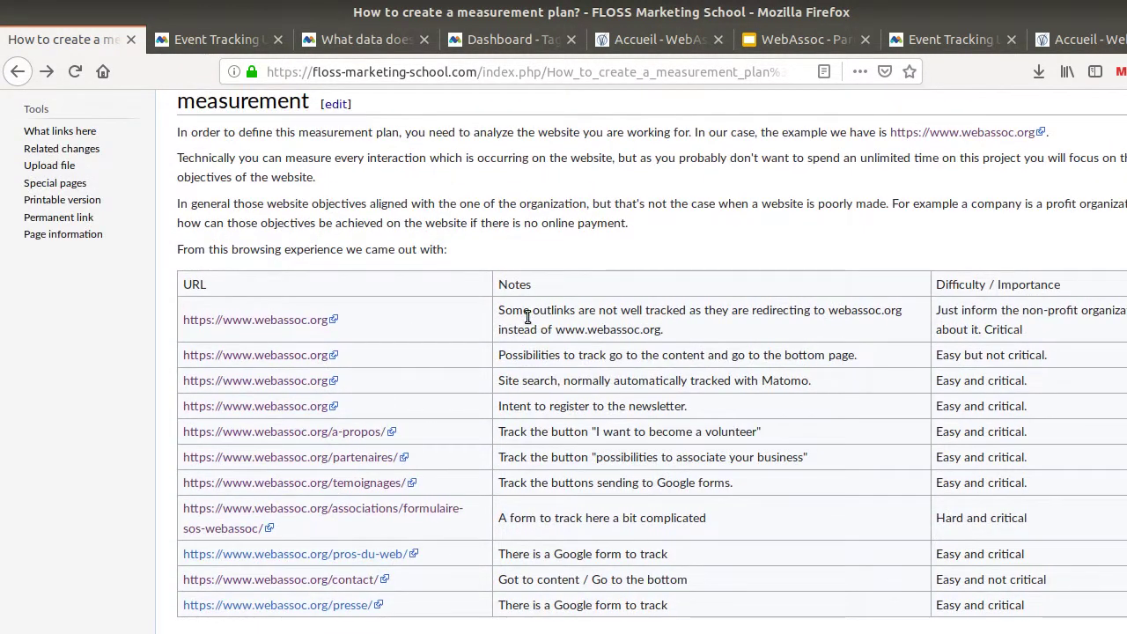
left_click_drag(500, 310, 749, 608)
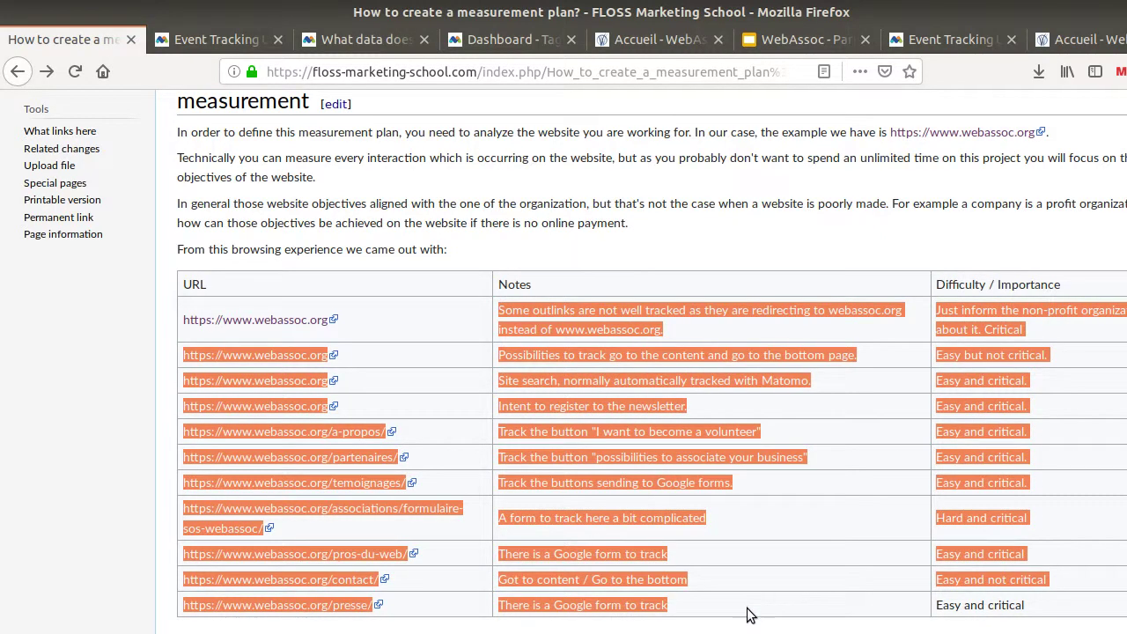
scroll(588, 331, "down", 3)
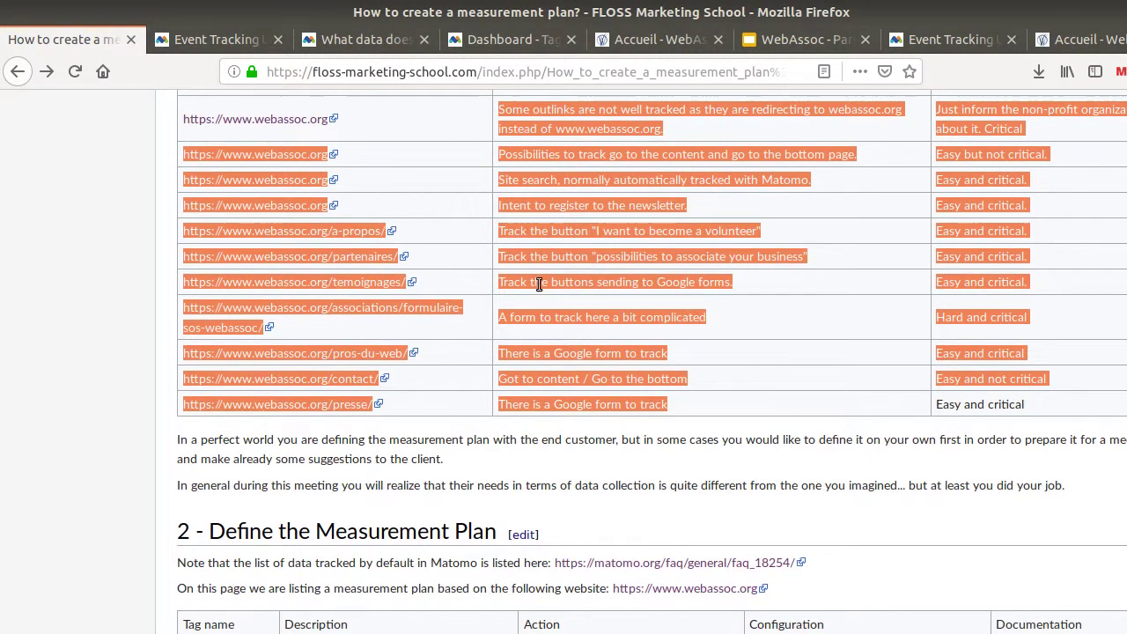
scroll(541, 287, "down", 7)
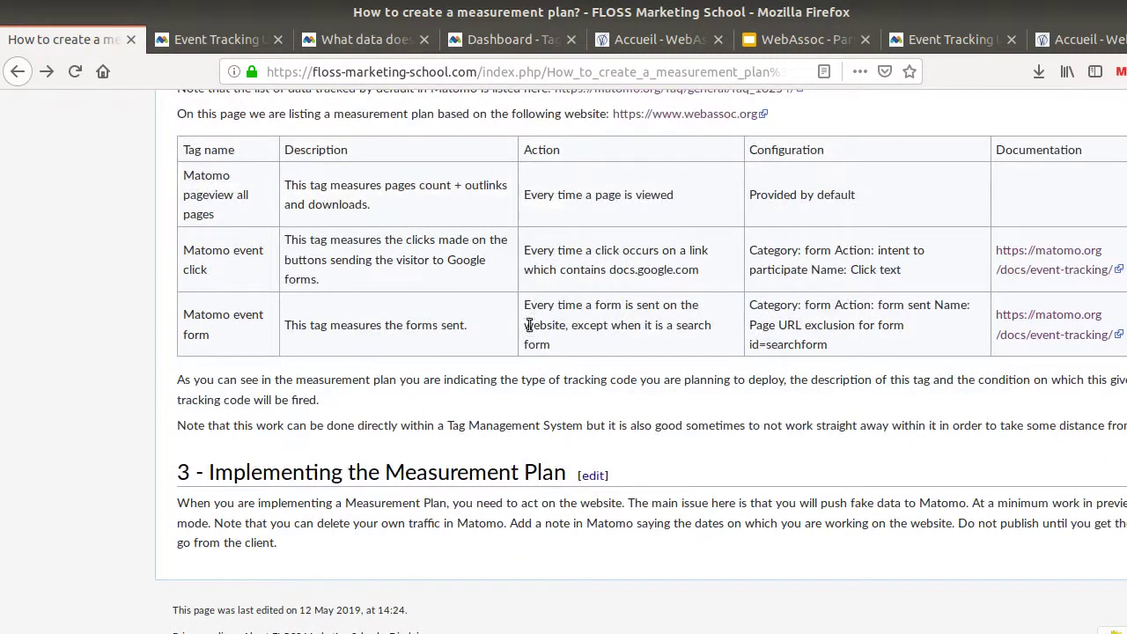
left_click_drag(183, 472, 569, 478)
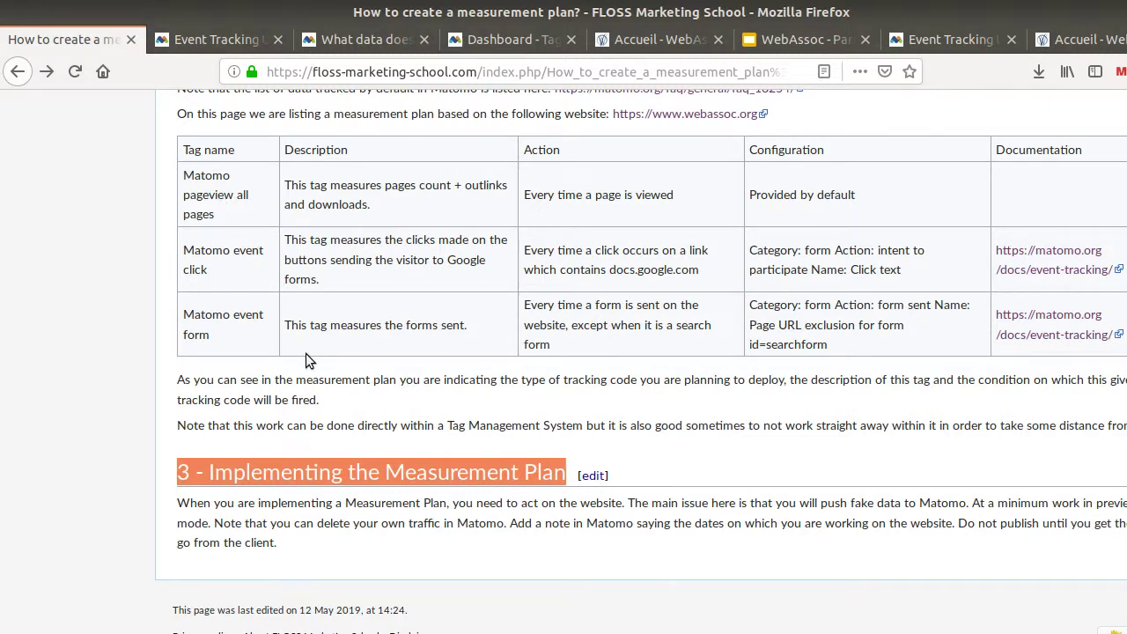
left_click(251, 507)
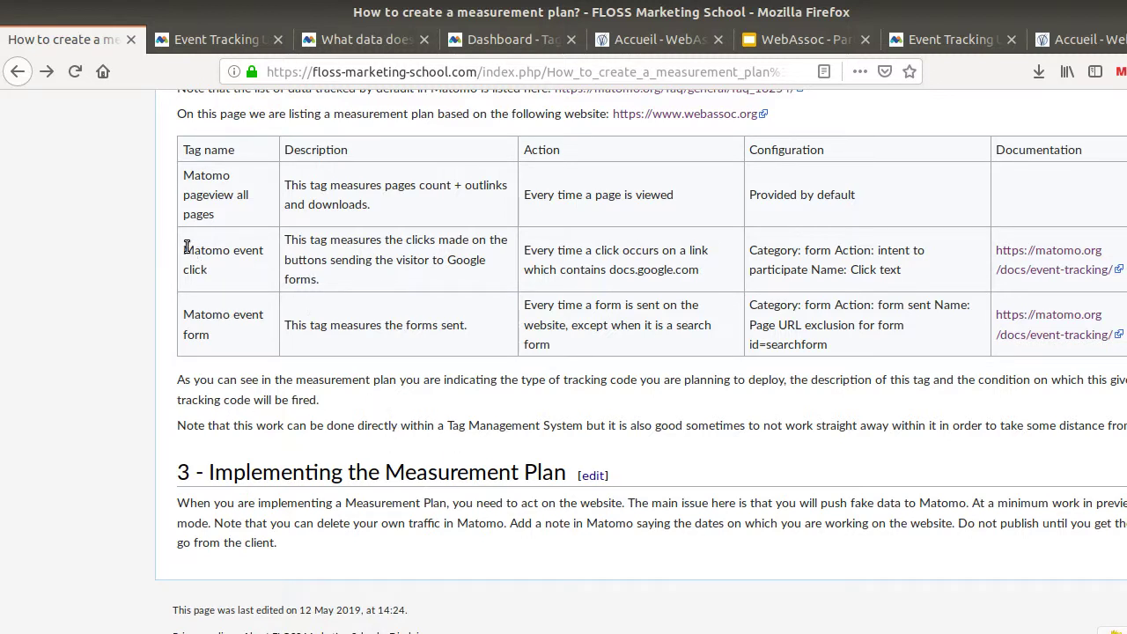
left_click_drag(232, 267, 490, 340)
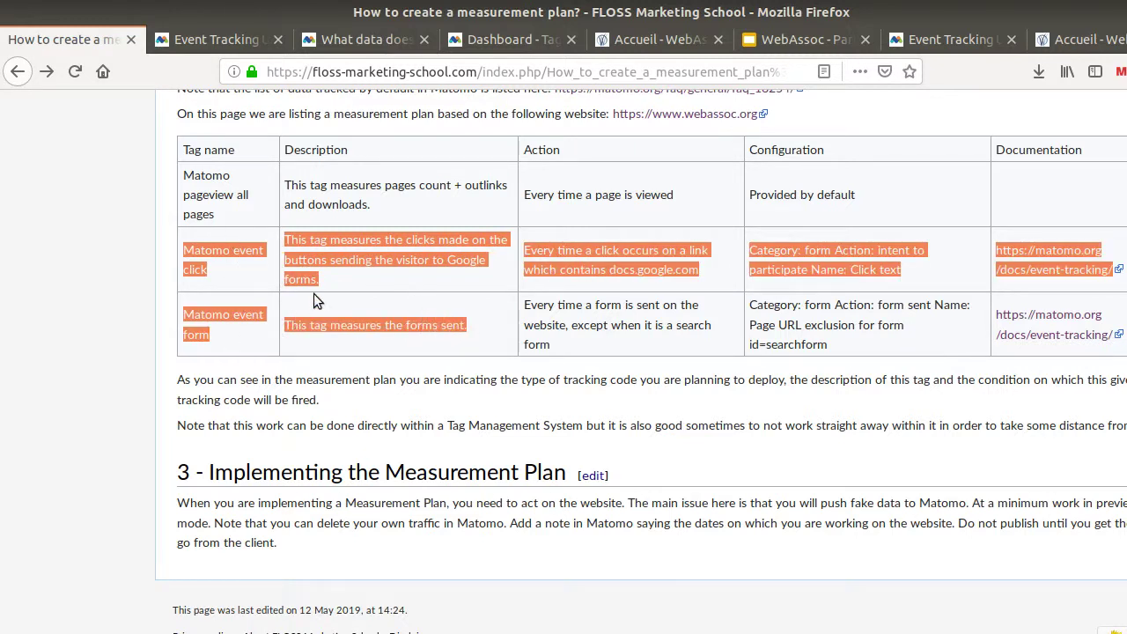
left_click(498, 44)
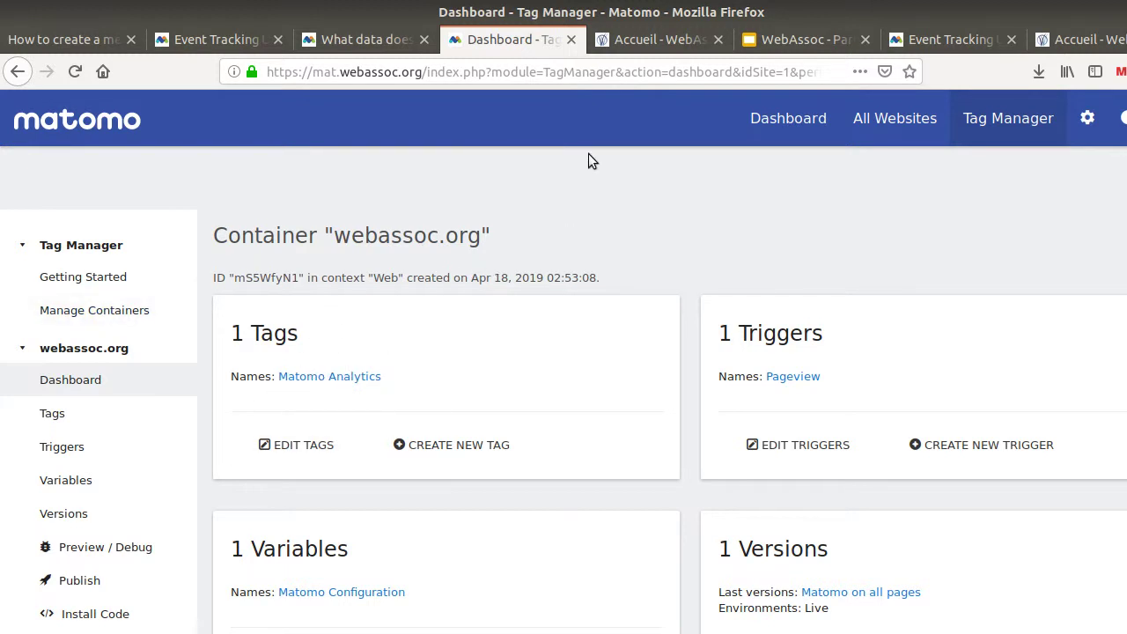
Open the reports dashboard in a new tab and show the Visits Log for May 12, 2019
right_click(742, 121)
left_click(795, 128)
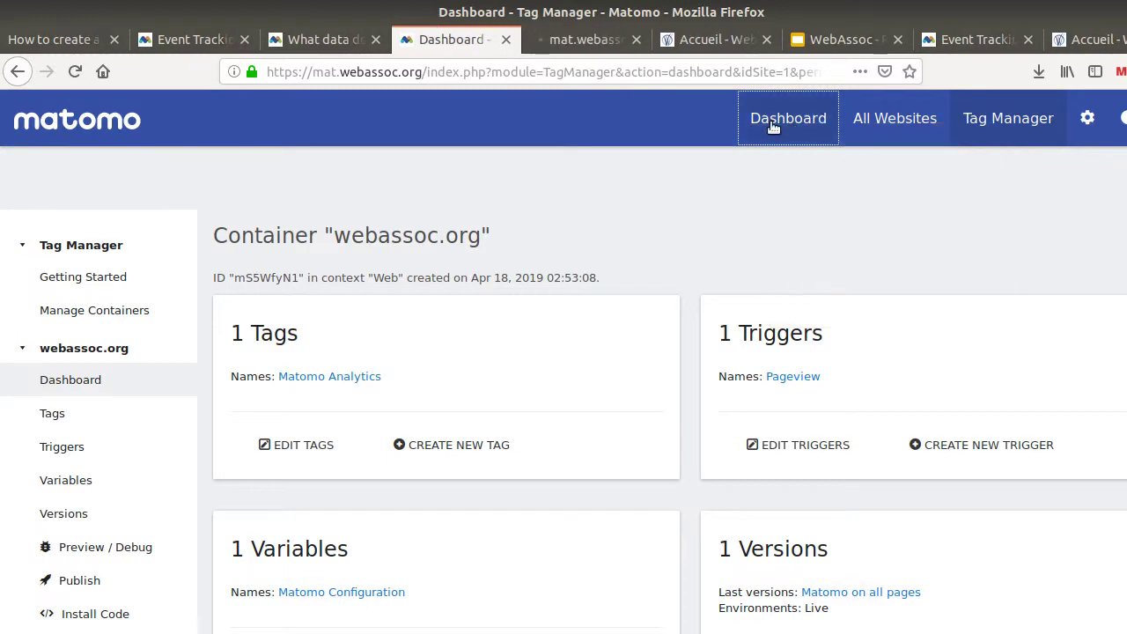
left_click(586, 41)
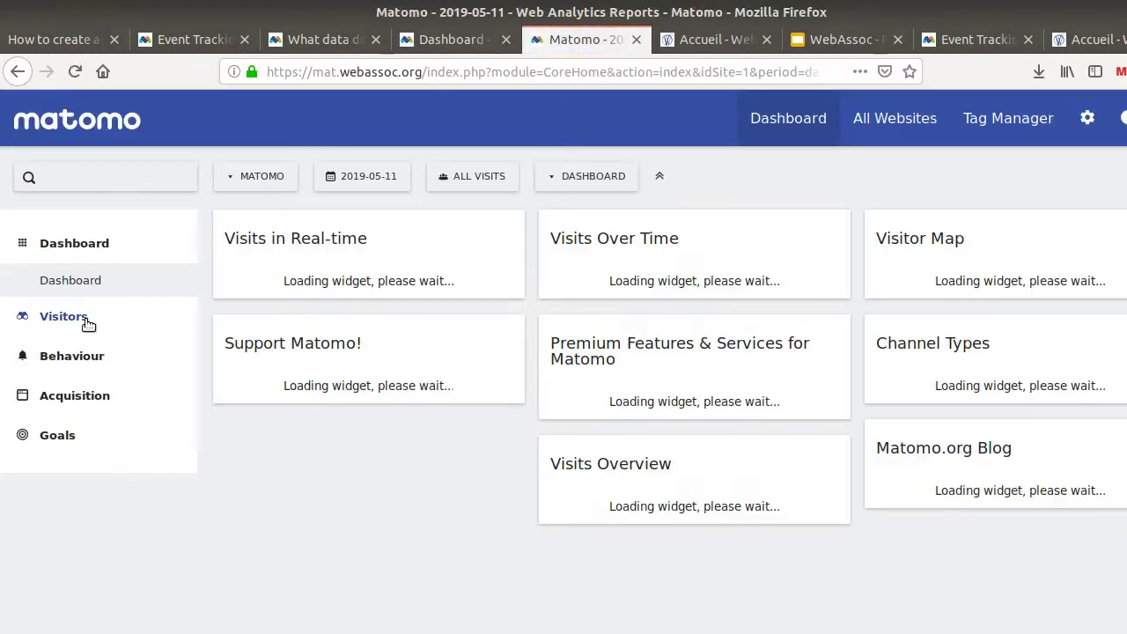
left_click(83, 318)
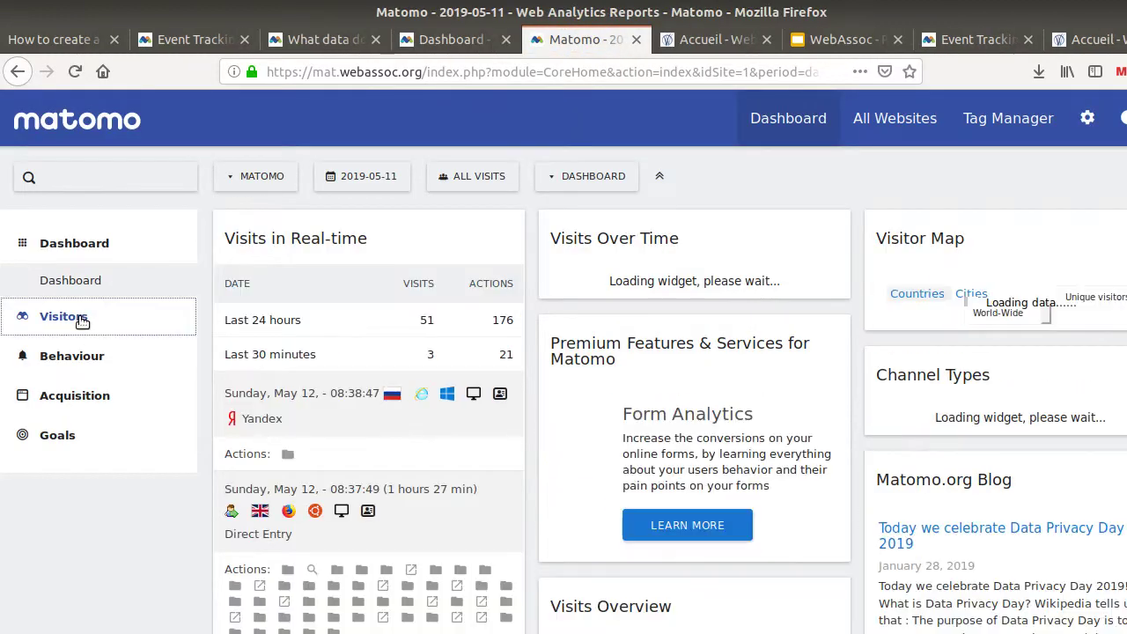
left_click(83, 354)
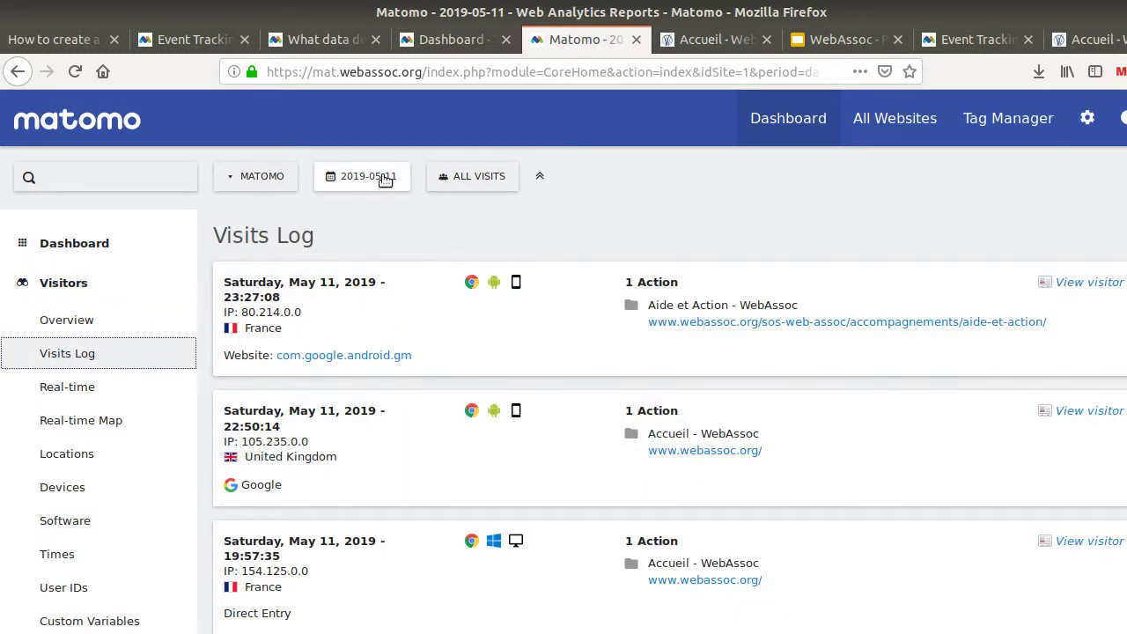
left_click(352, 176)
left_click(458, 279)
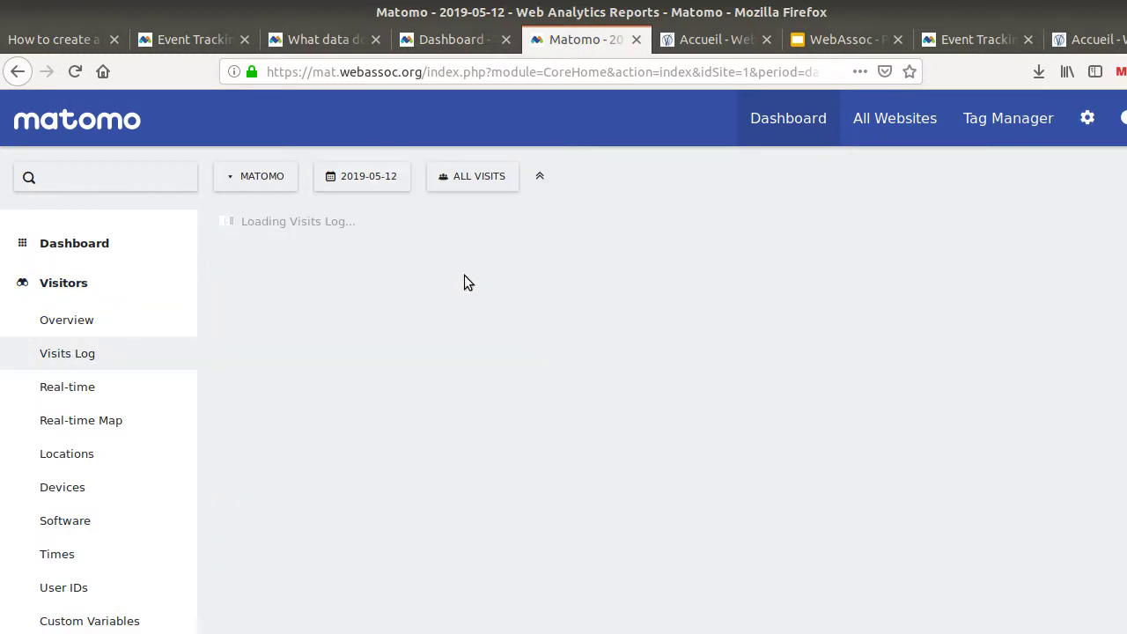
Scroll through the logged visits' docs.google.com outlinks, then return to the Tag Manager dashboard
scroll(680, 267, "down", 2)
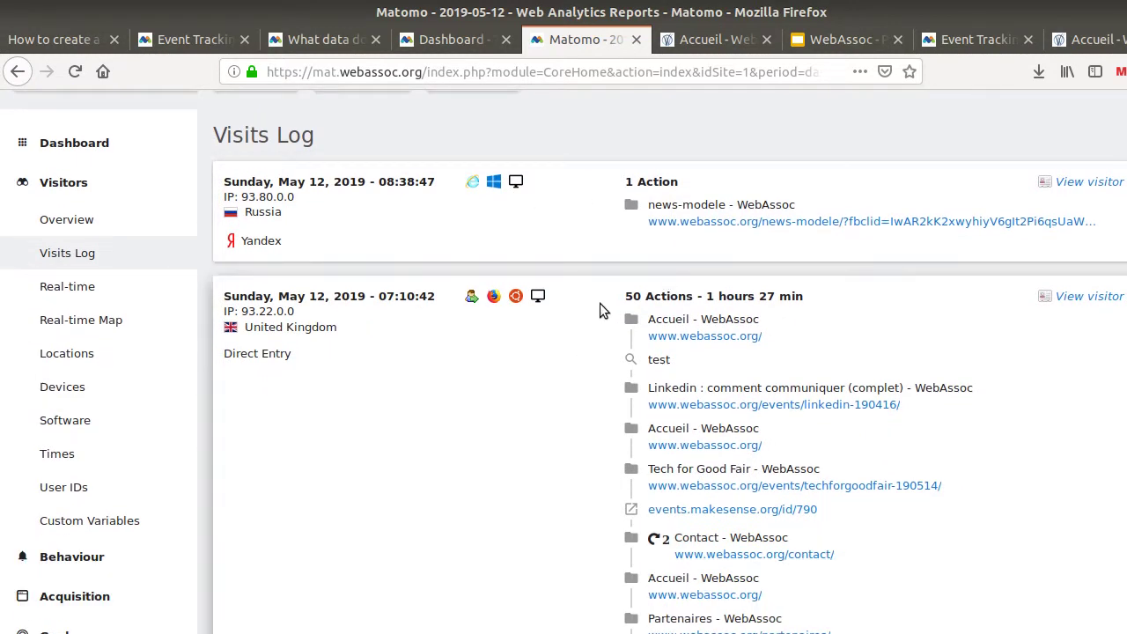
scroll(606, 309, "down", 2)
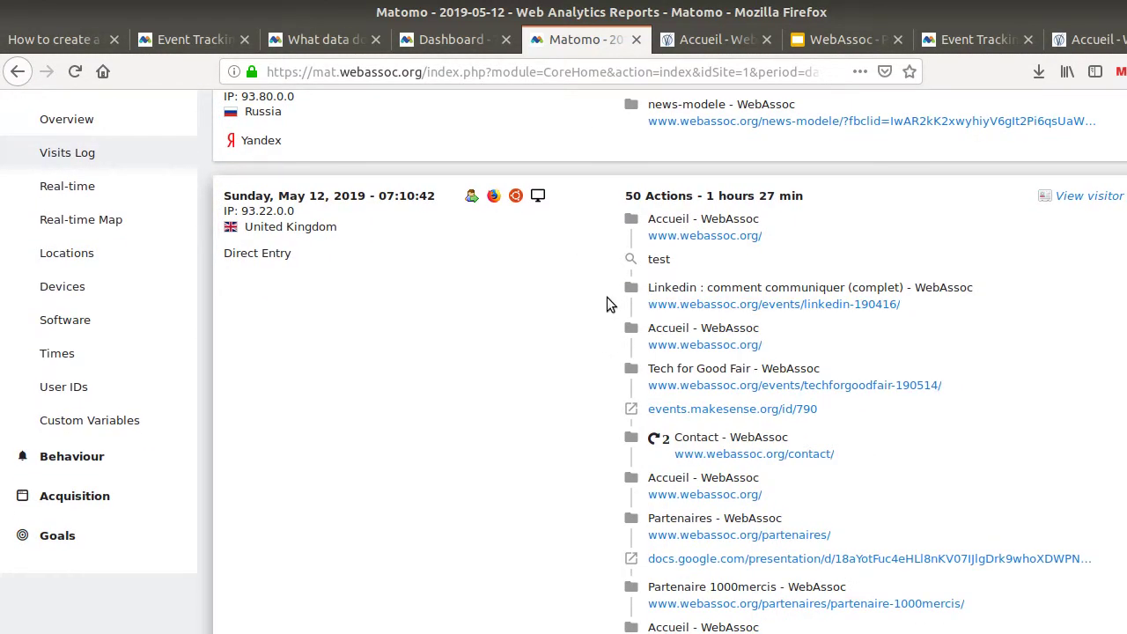
scroll(616, 326, "down", 1)
scroll(630, 348, "down", 3)
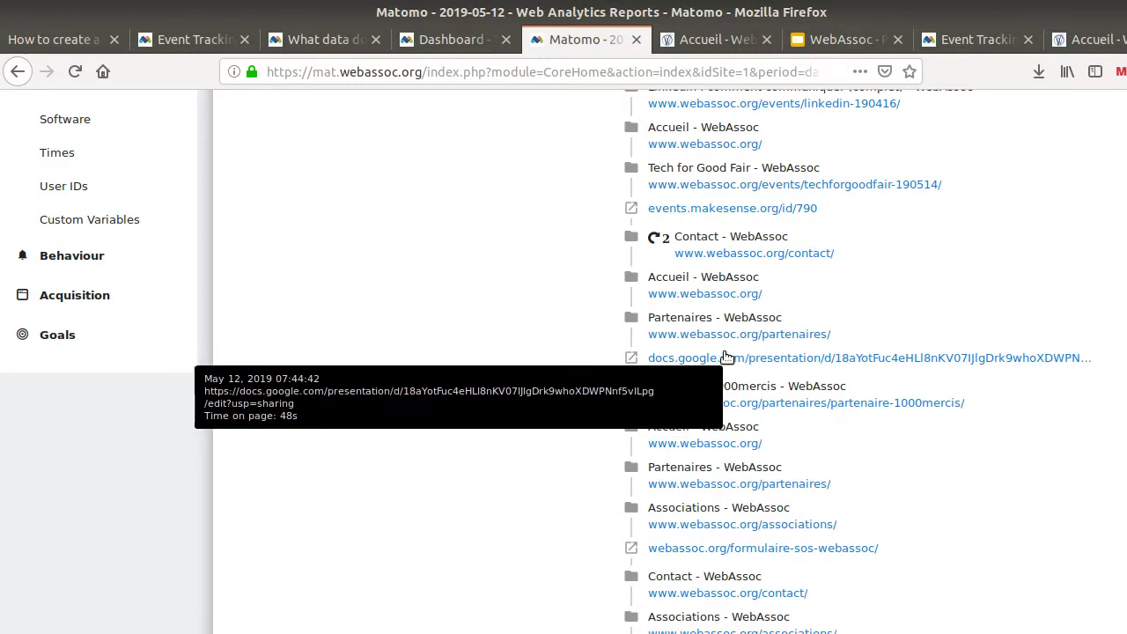
scroll(705, 372, "up", 4)
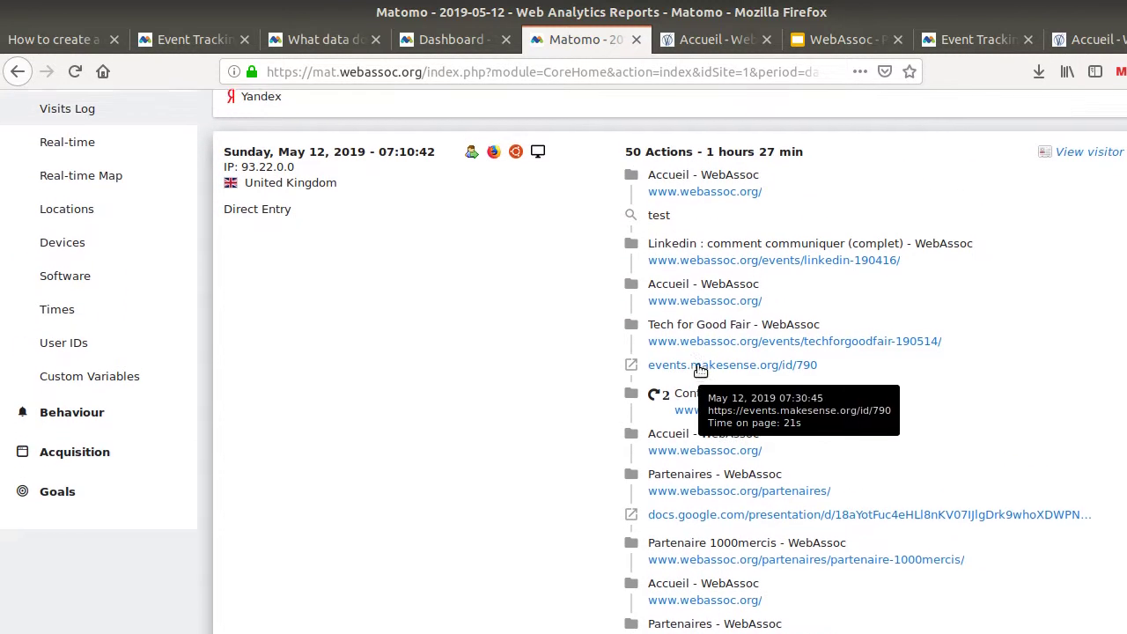
scroll(694, 220, "down", 10)
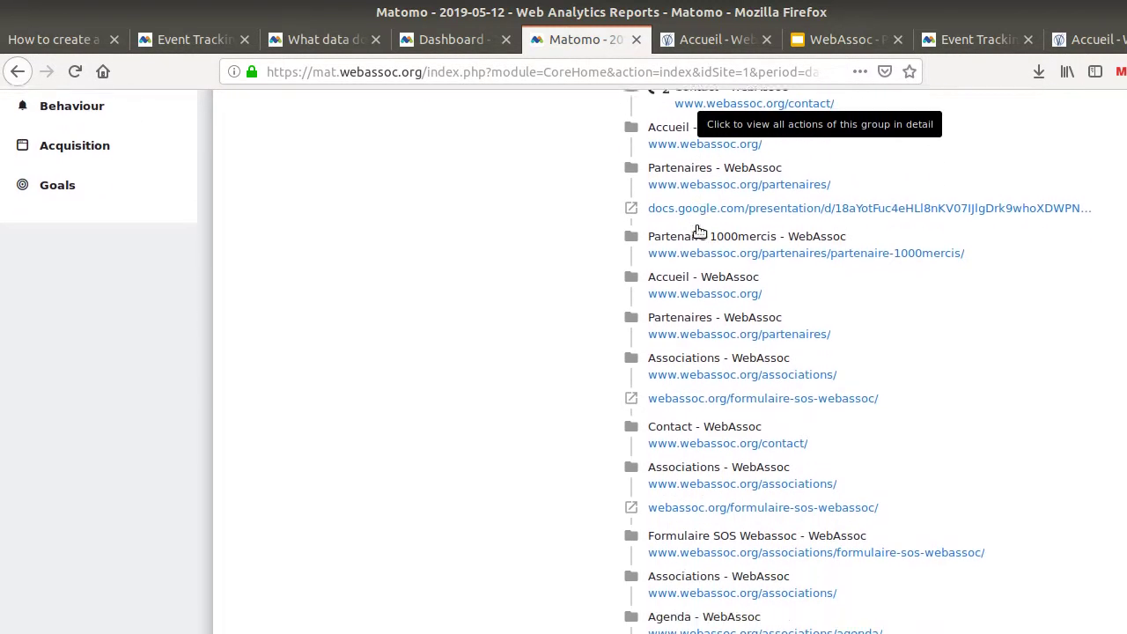
scroll(698, 231, "down", 12)
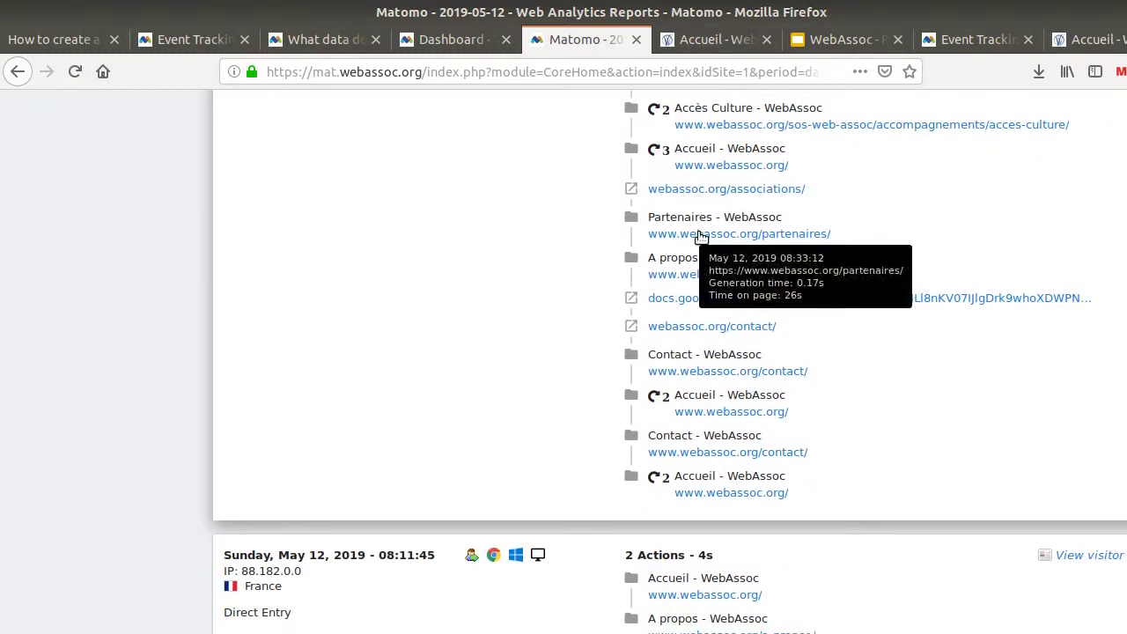
scroll(701, 236, "up", 2)
scroll(701, 236, "up", 20)
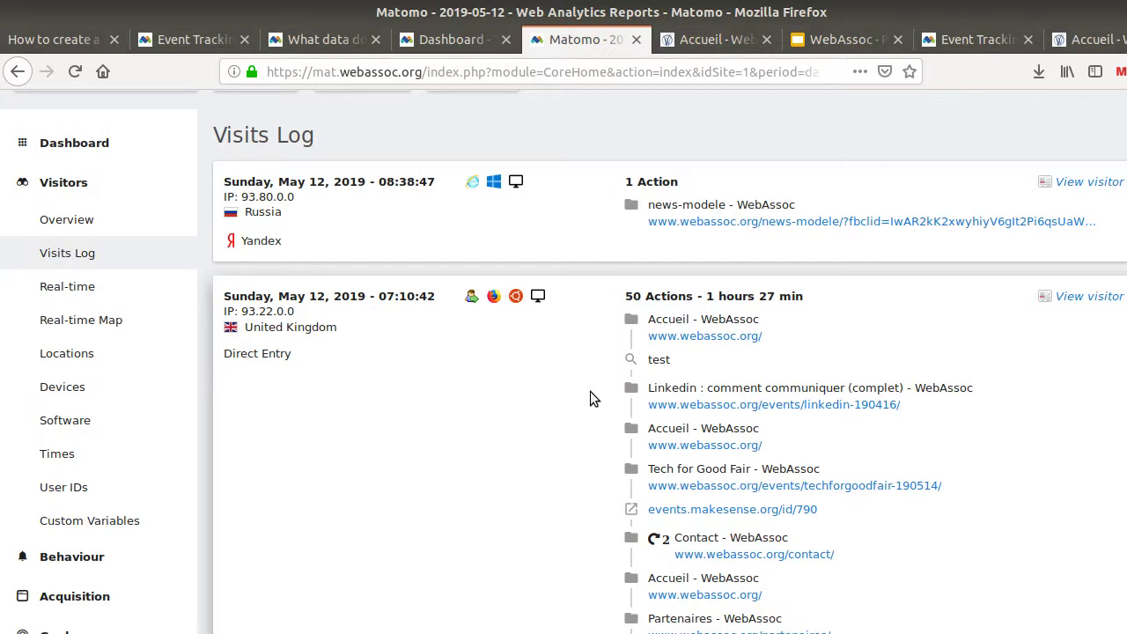
scroll(590, 392, "up", 2)
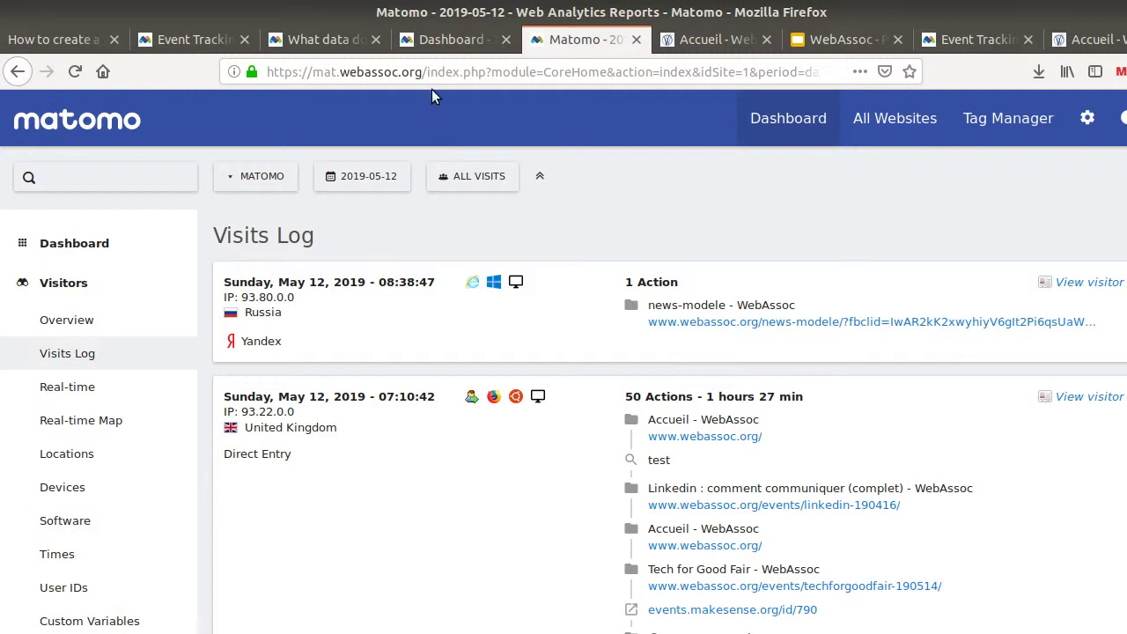
left_click(401, 49)
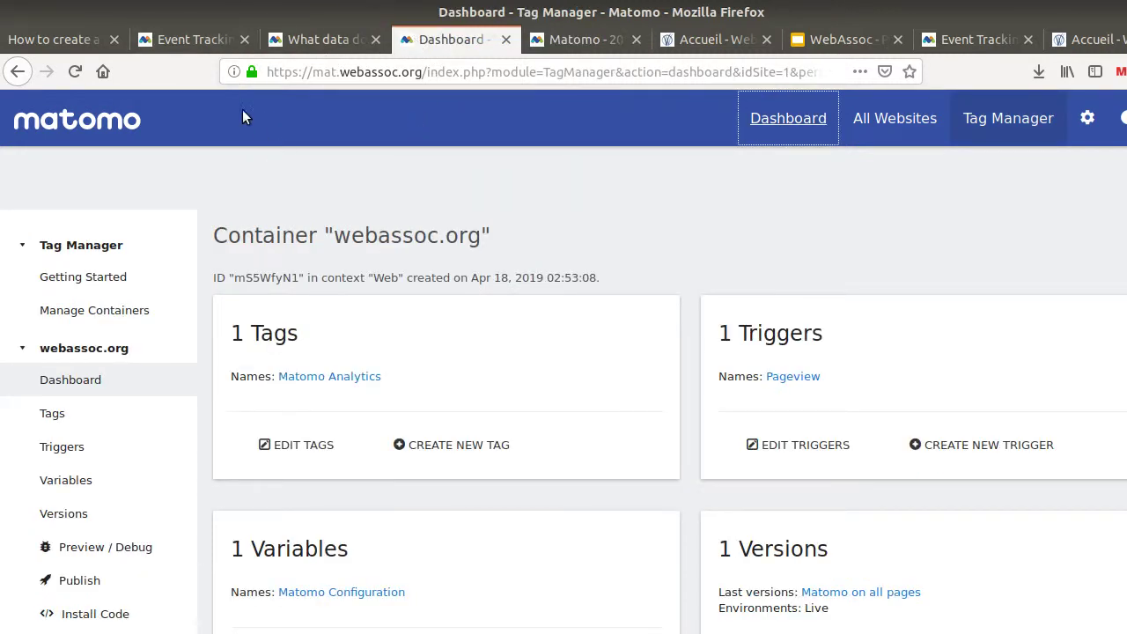
Create a new Matomo Analytics tag named 'Matomo event click'
left_click(214, 46)
left_click(77, 40)
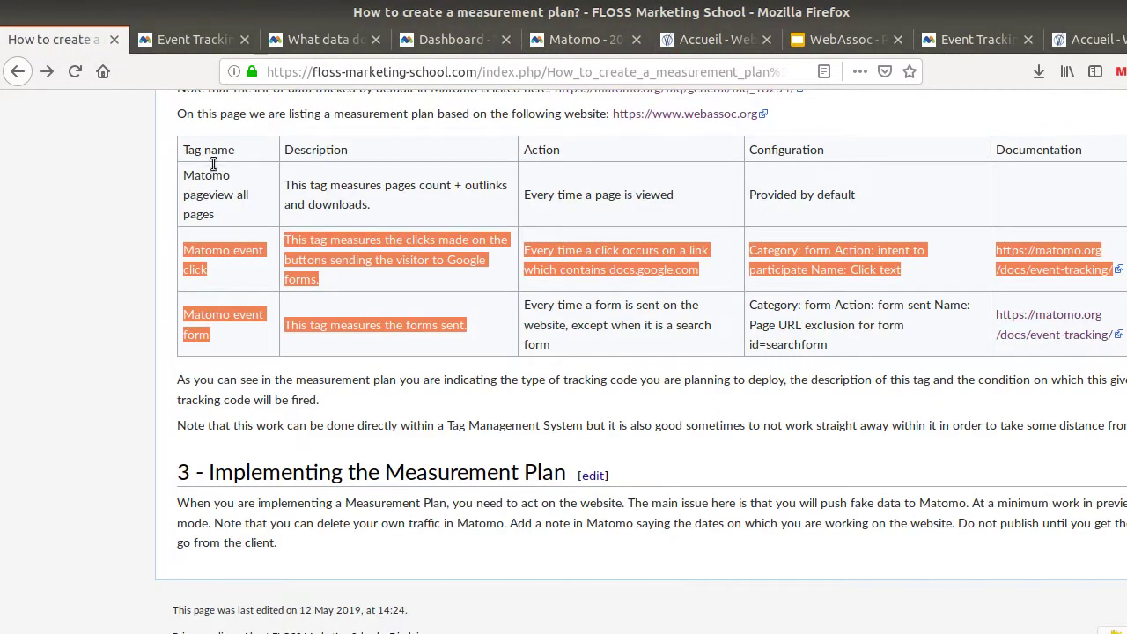
left_click(192, 254)
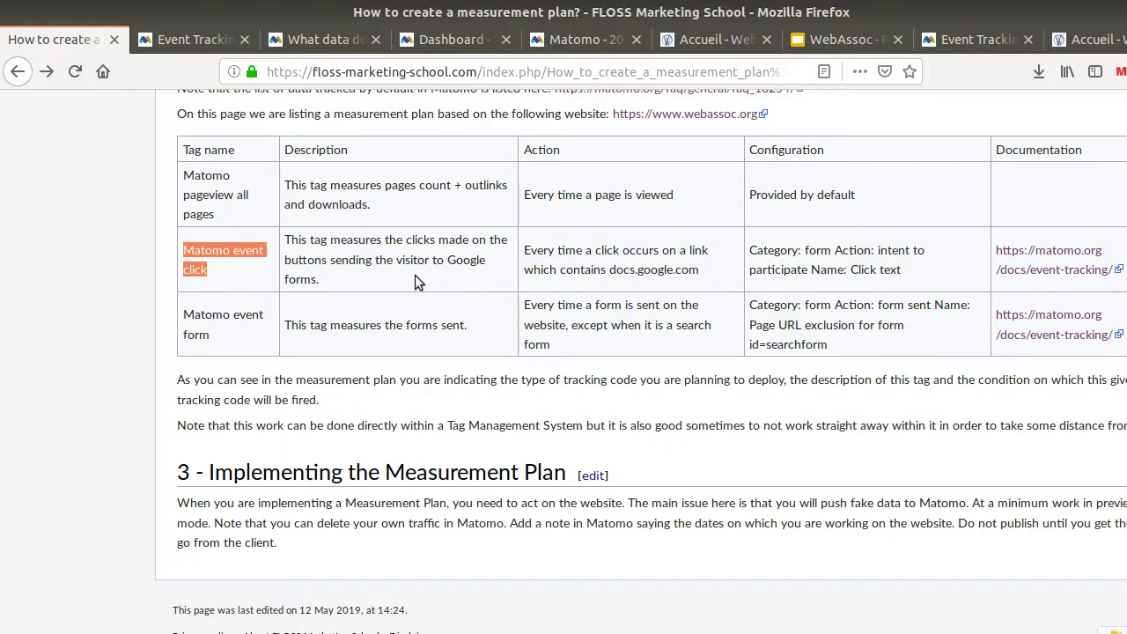
left_click(425, 44)
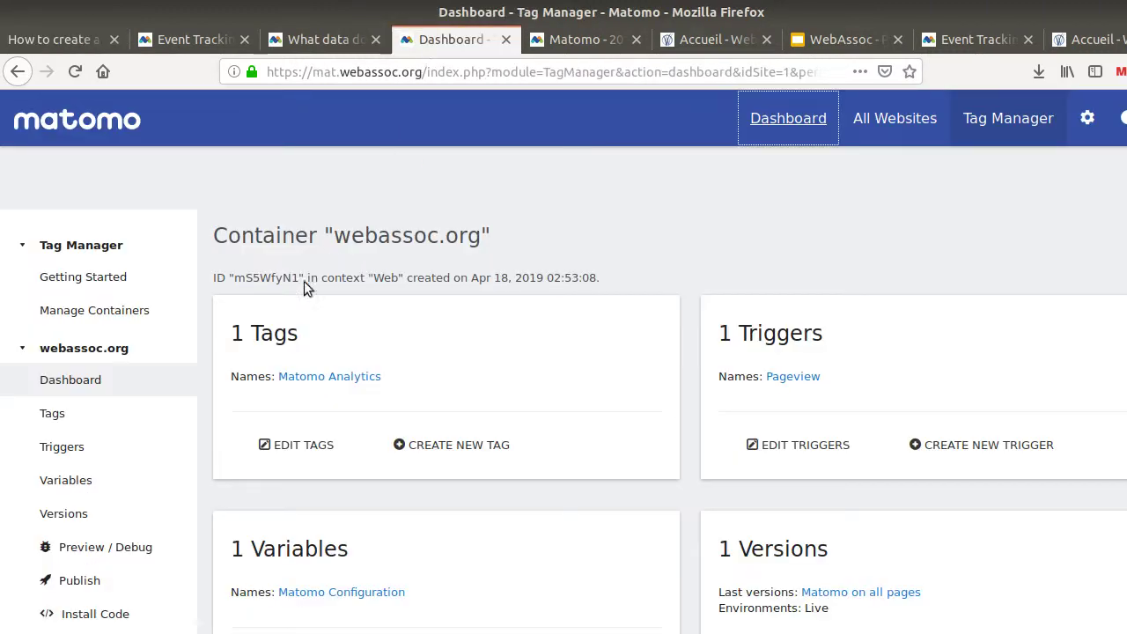
left_click(446, 447)
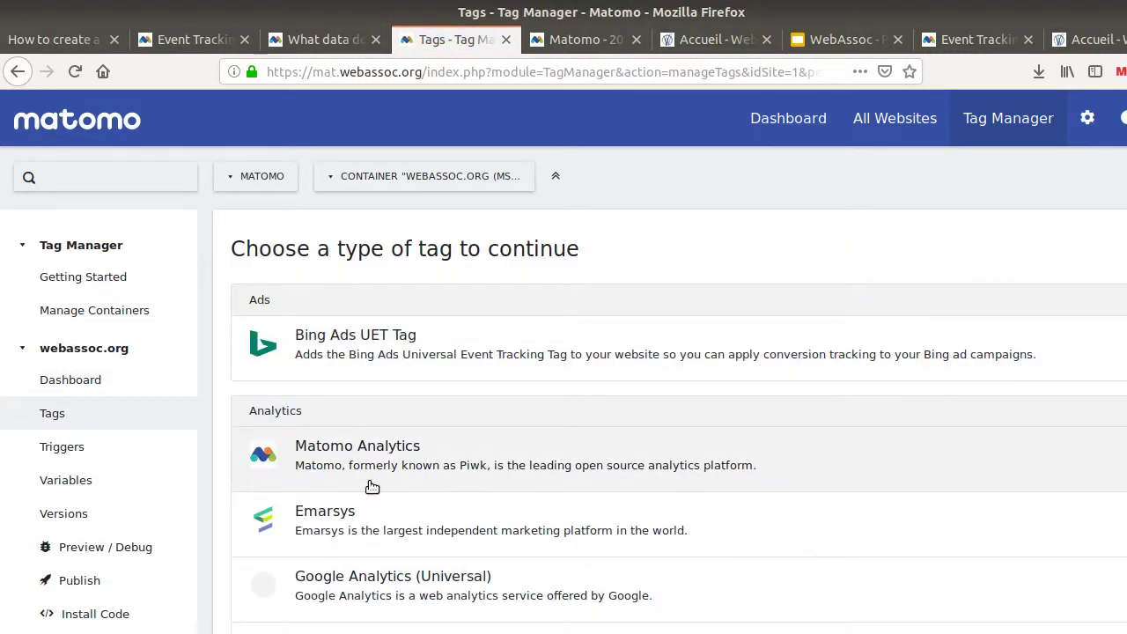
left_click(375, 449)
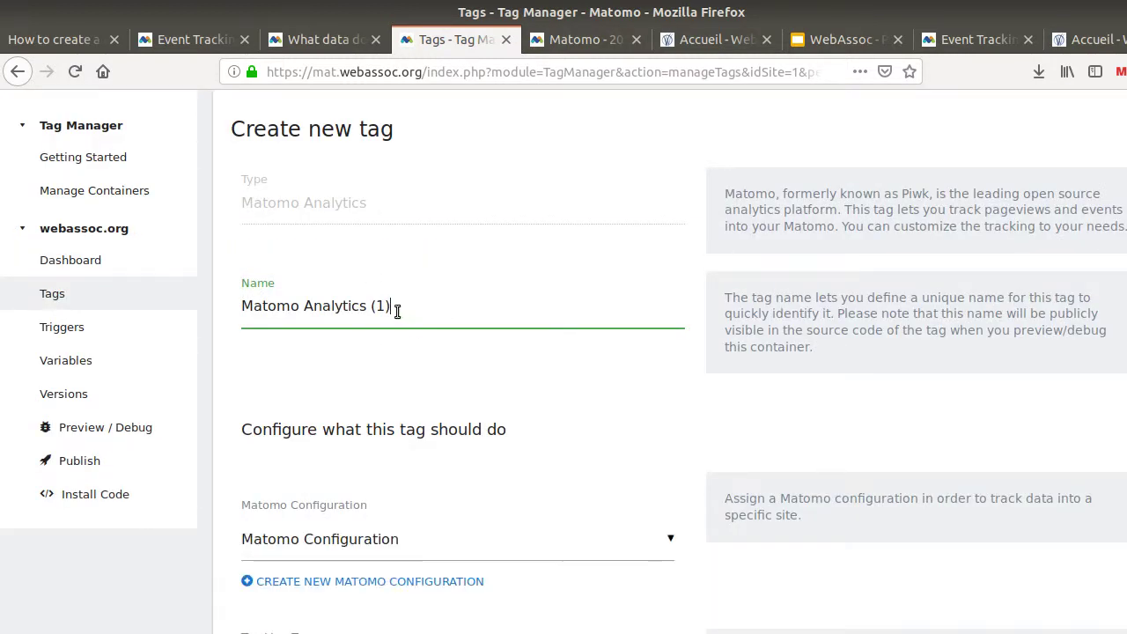
left_click_drag(394, 307, 244, 310)
type("Matomo event click")
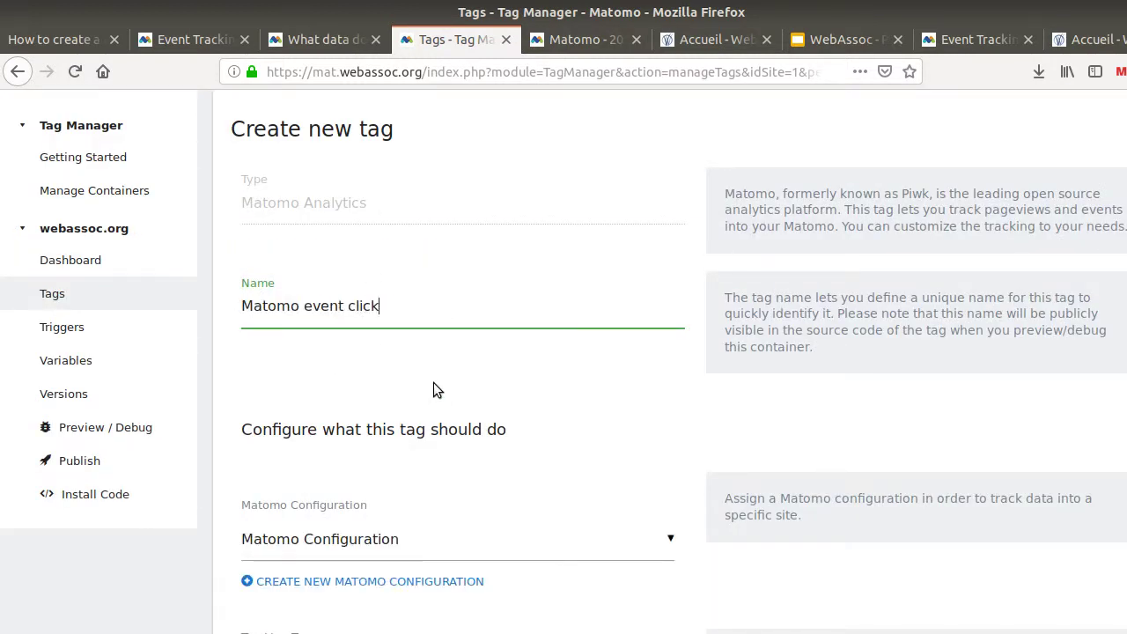
Set the tag's tracking type to Event, then look up the event values in the measurement plan
scroll(433, 391, "down", 4)
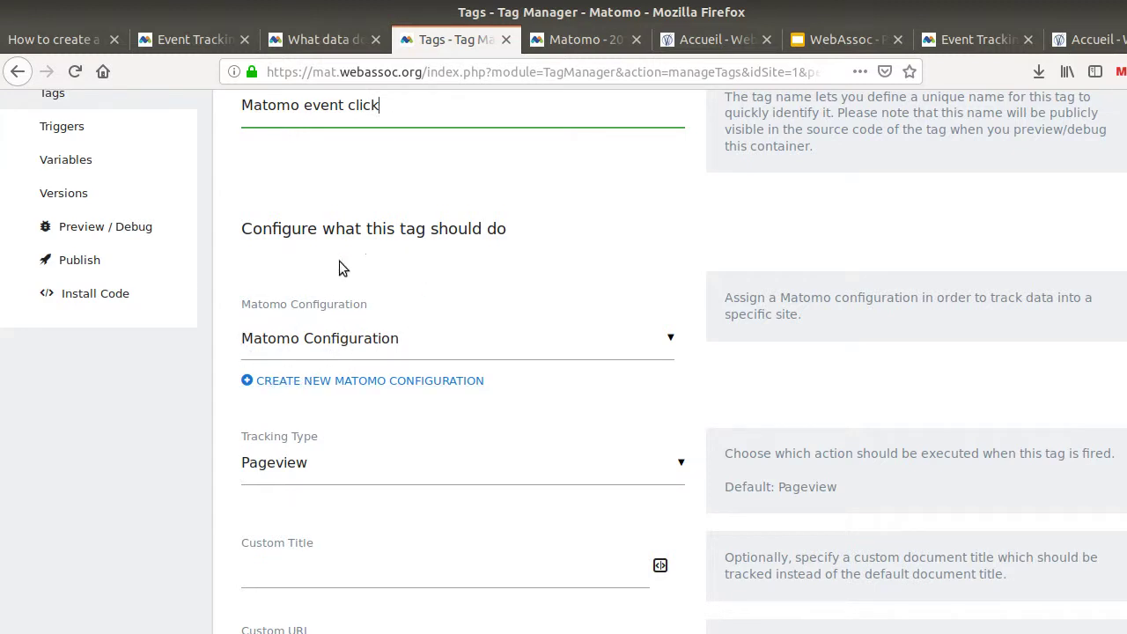
scroll(357, 340, "down", 3)
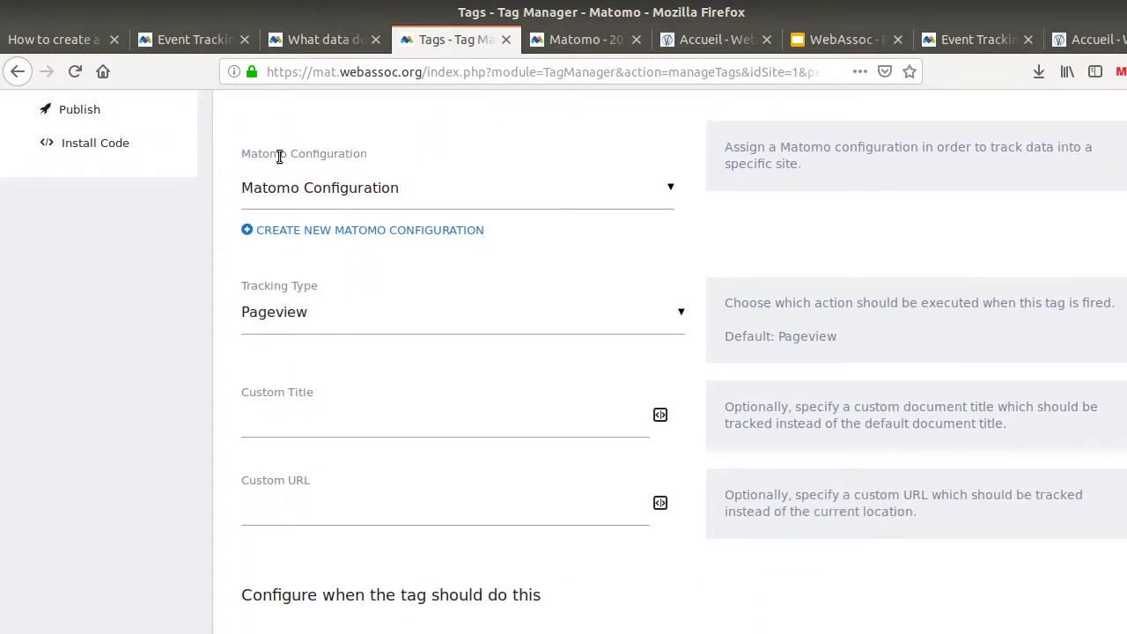
left_click(359, 320)
left_click(350, 403)
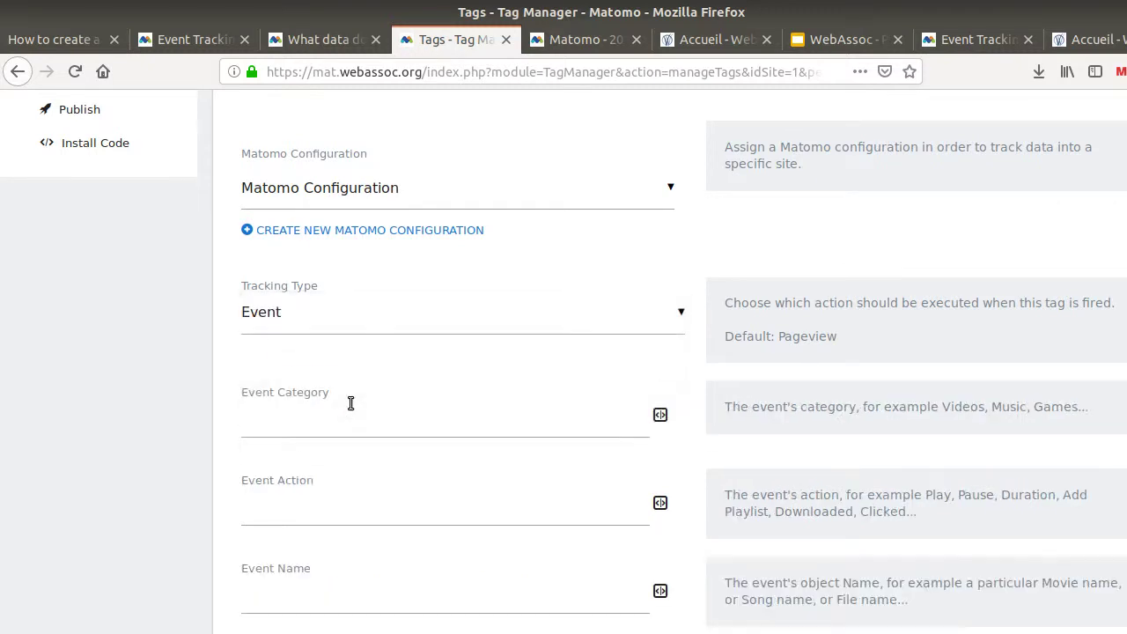
scroll(366, 394, "down", 3)
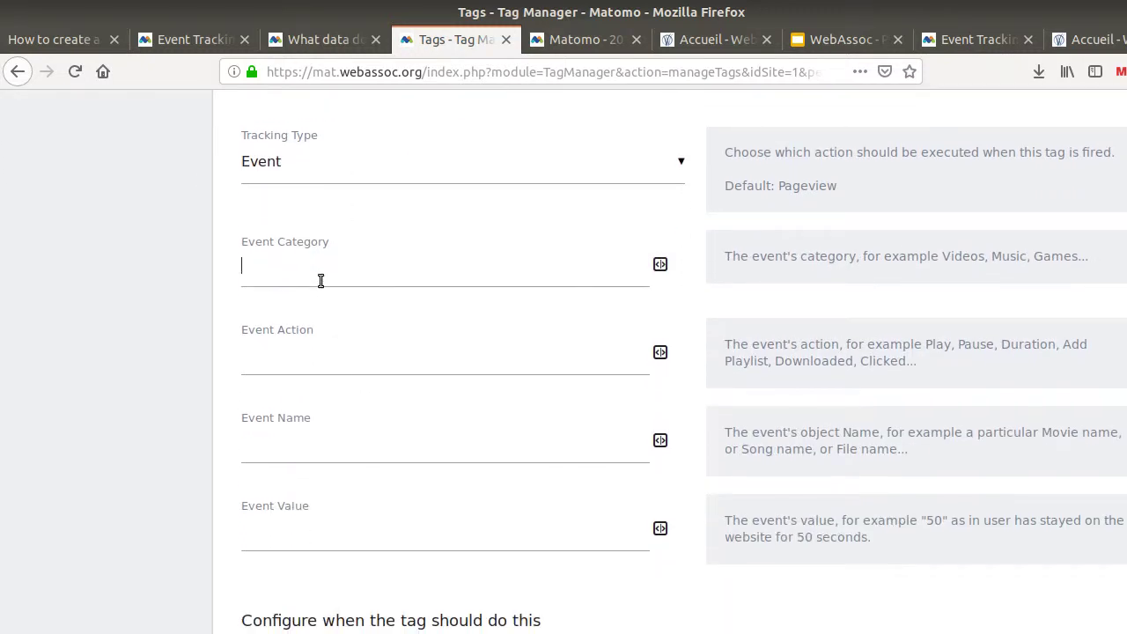
left_click(291, 362)
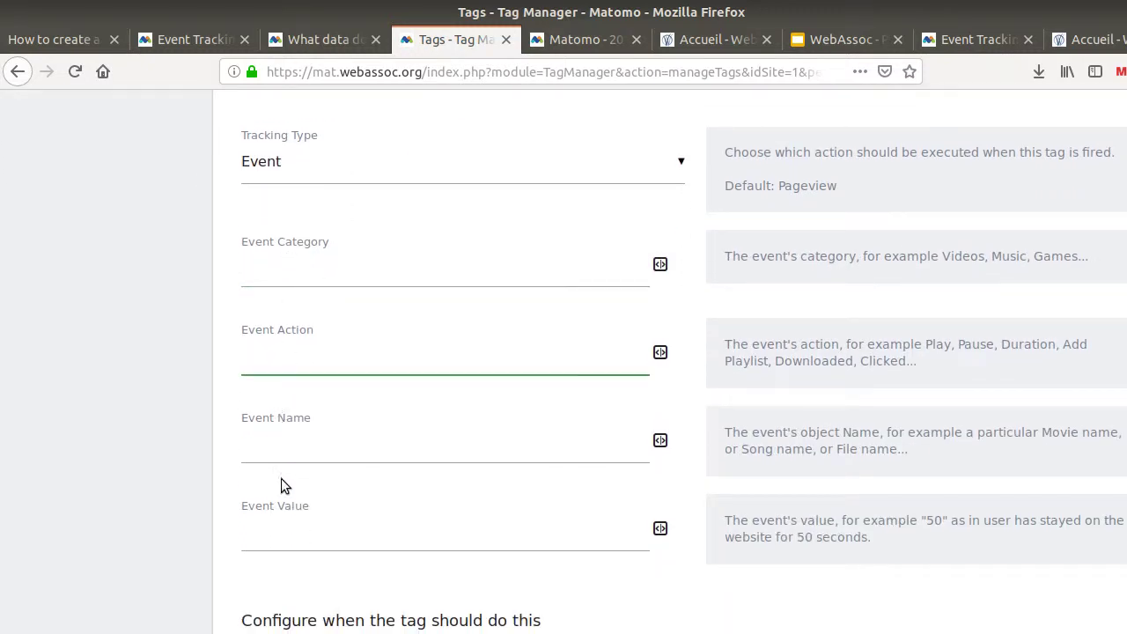
left_click(89, 39)
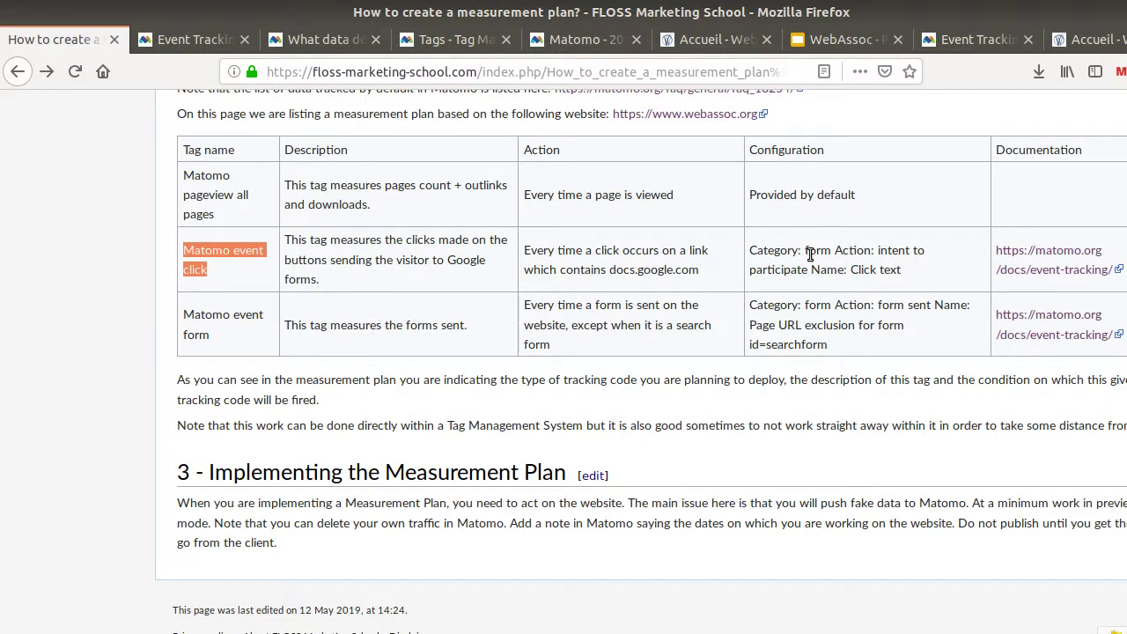
Copy 'form' from the plan and set the Event Category to 'form or documentation'
left_click_drag(807, 250, 831, 256)
key("ctrl+c")
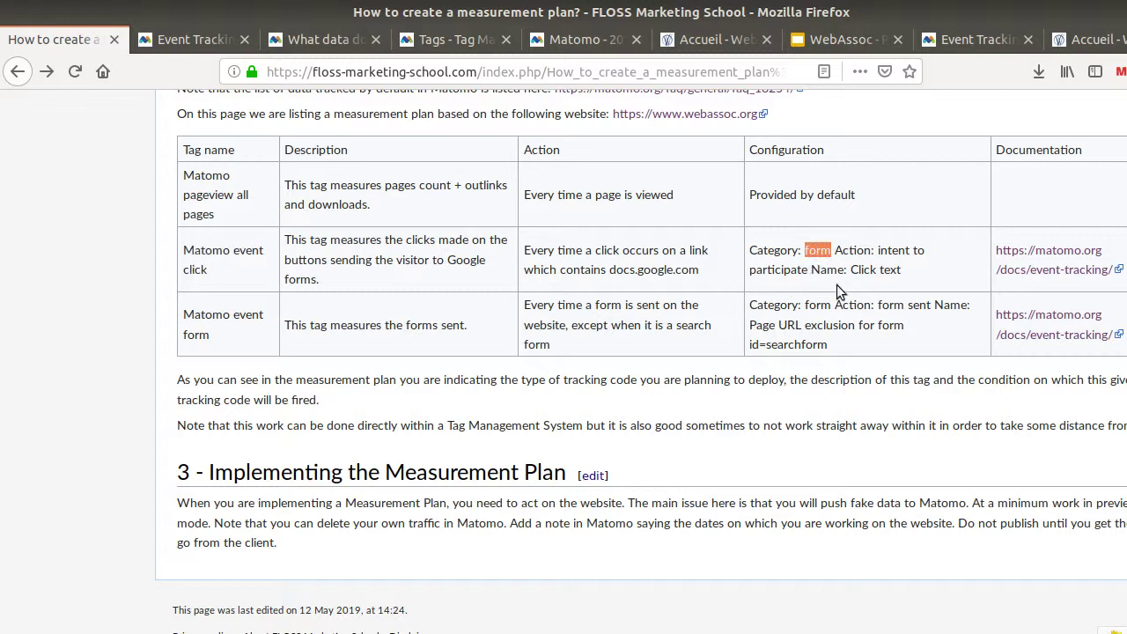
left_click(880, 250)
left_click_drag(807, 251, 820, 253)
left_click(317, 44)
left_click(441, 44)
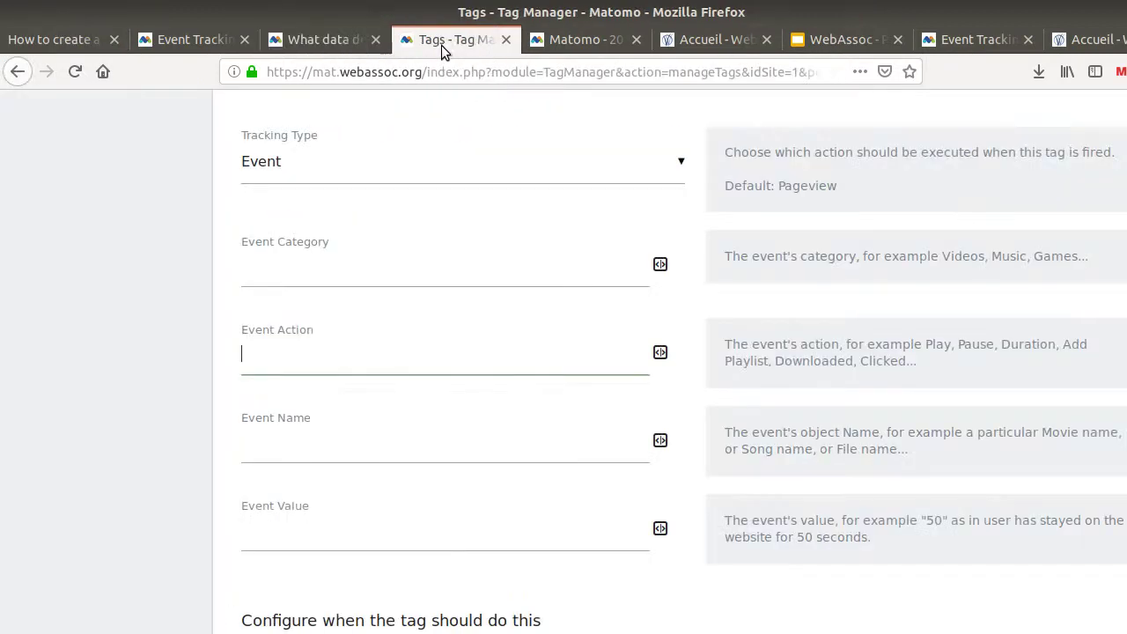
left_click(333, 275)
key("ctrl+v")
left_click(287, 360)
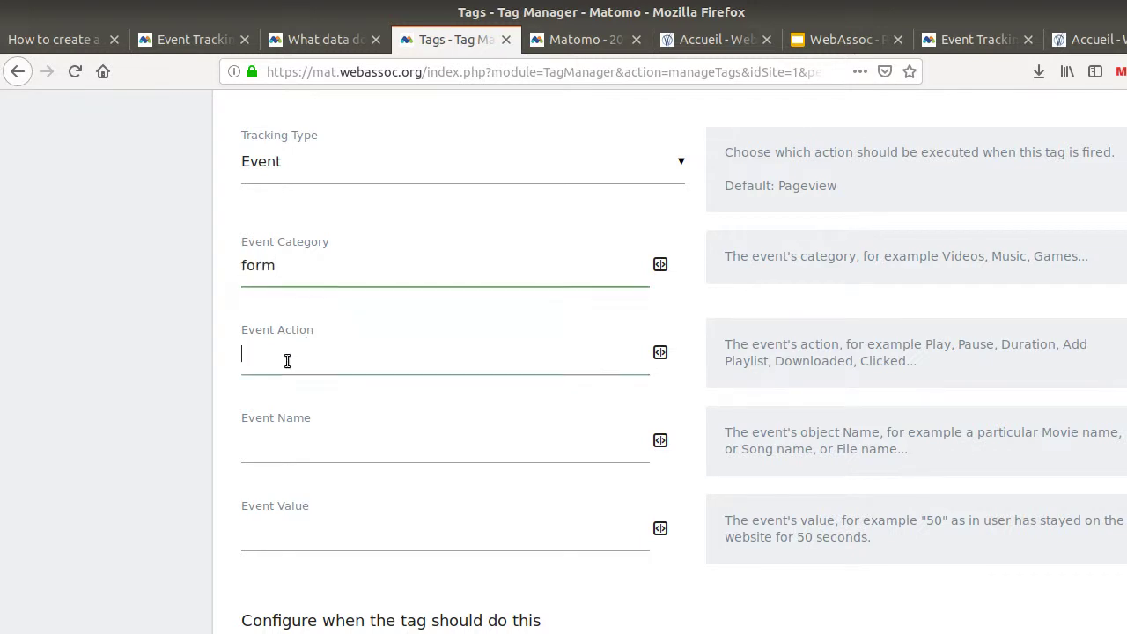
left_click(301, 262)
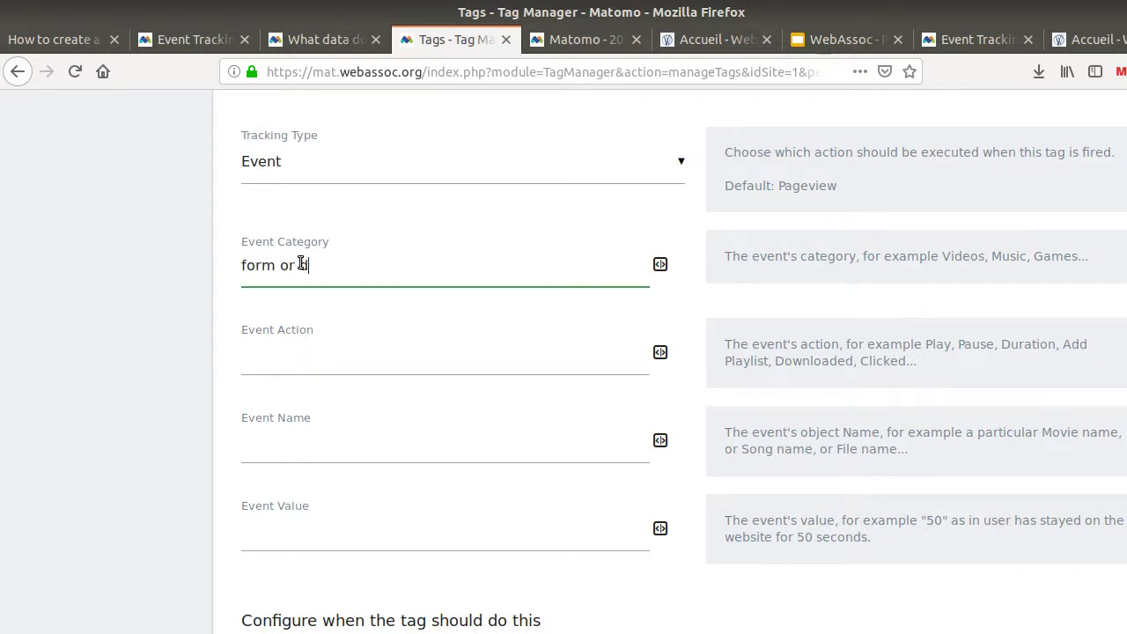
type("or documentation")
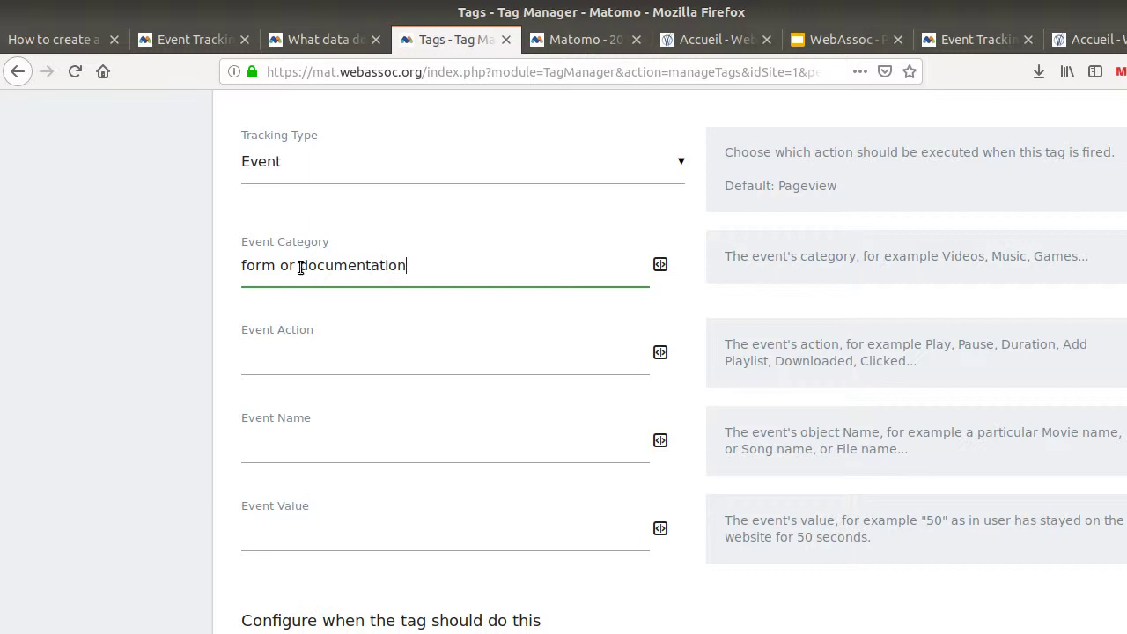
Copy 'intent to participate' from the plan and set Event Action to 'intent to participate or more information'
left_click(70, 39)
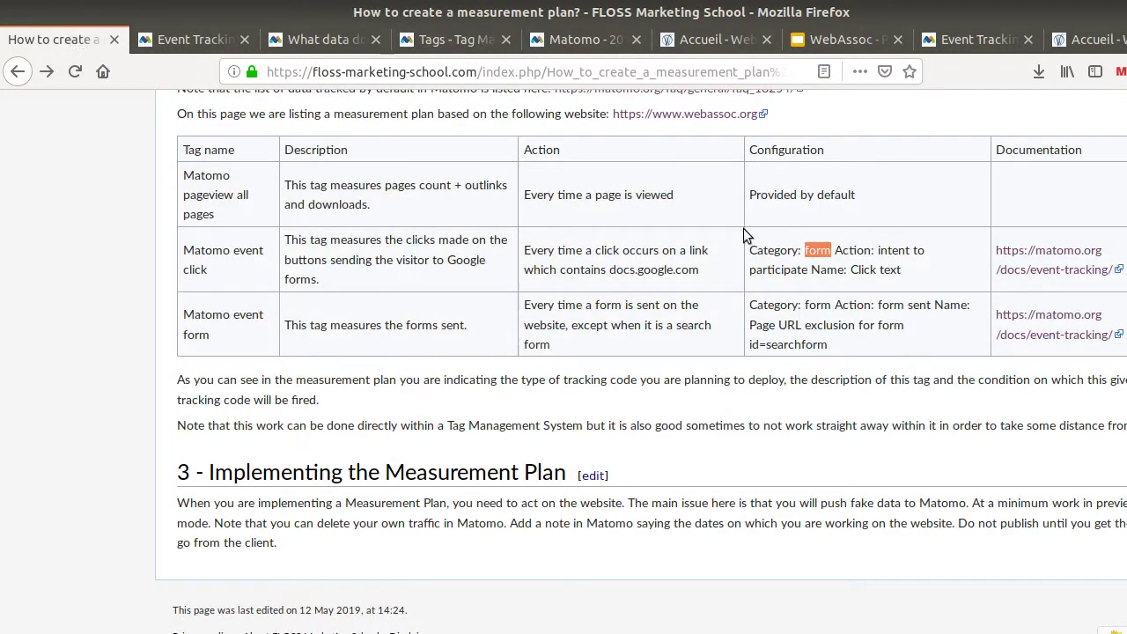
left_click_drag(877, 250, 816, 264)
key("ctrl+c")
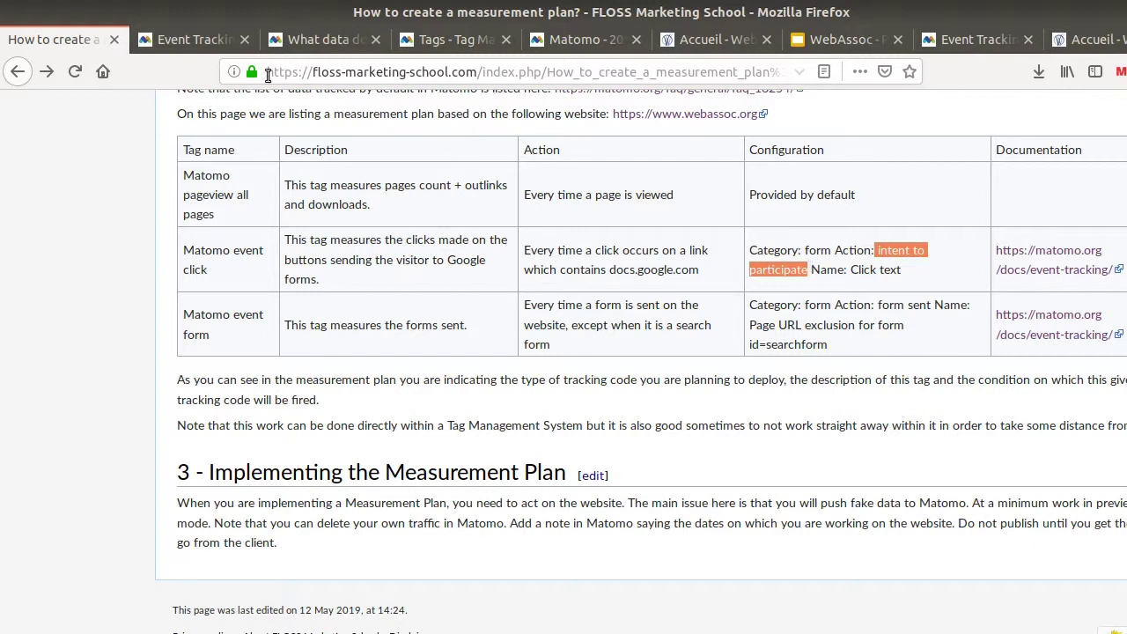
left_click(291, 39)
left_click(185, 40)
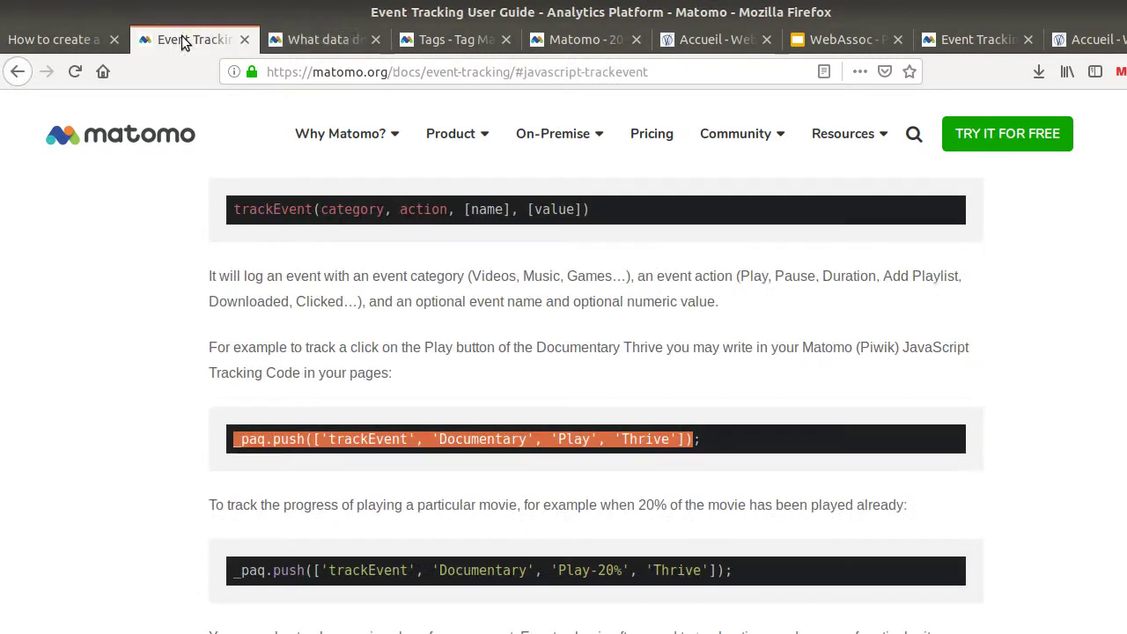
left_click(418, 45)
key("ctrl+v")
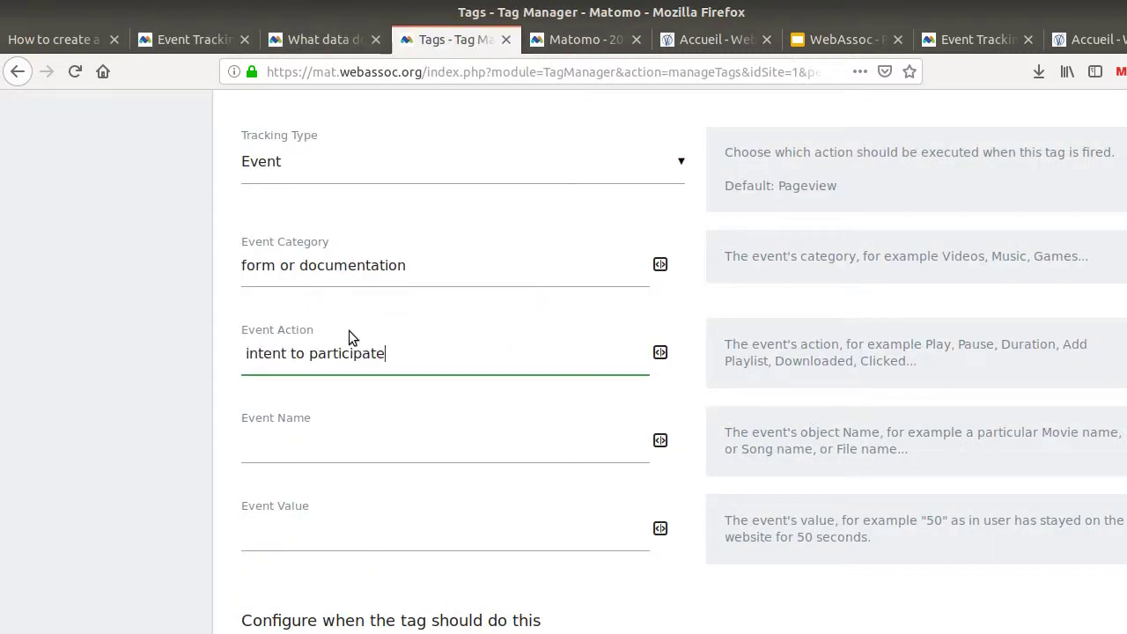
key("Home")
key("Delete")
type("or mo")
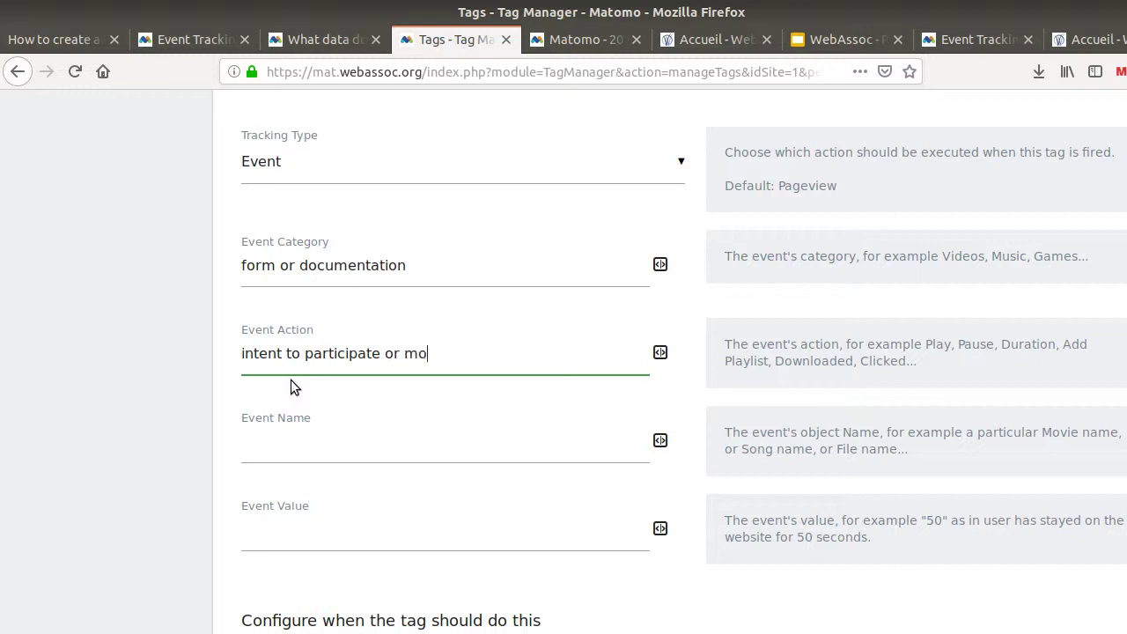
type("re inforamtion")
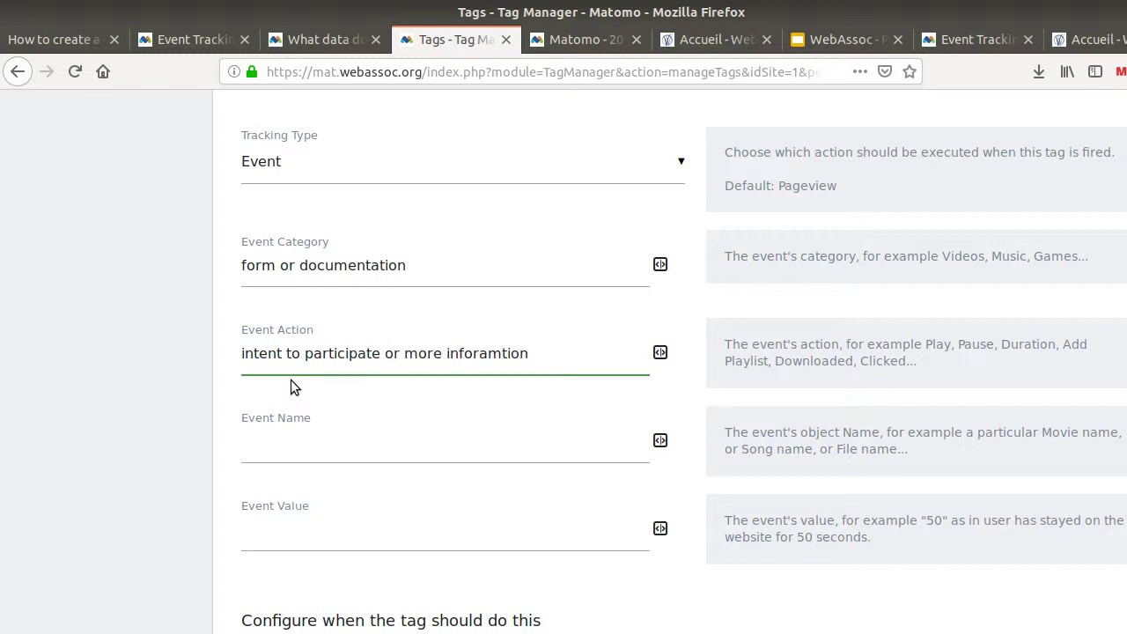
key("BackSpace")
key("BackSpace")
key("BackSpace")
key("BackSpace")
key("BackSpace")
left_click(302, 445)
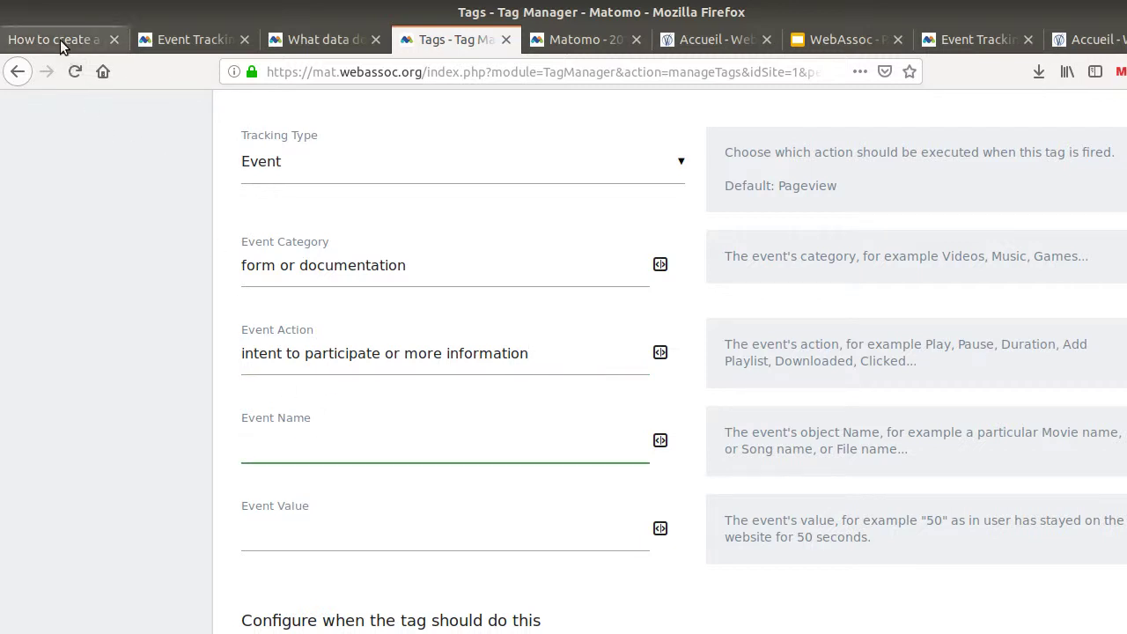
Look up the Click text event name in the measurement plan and return to the tag editor
left_click(60, 41)
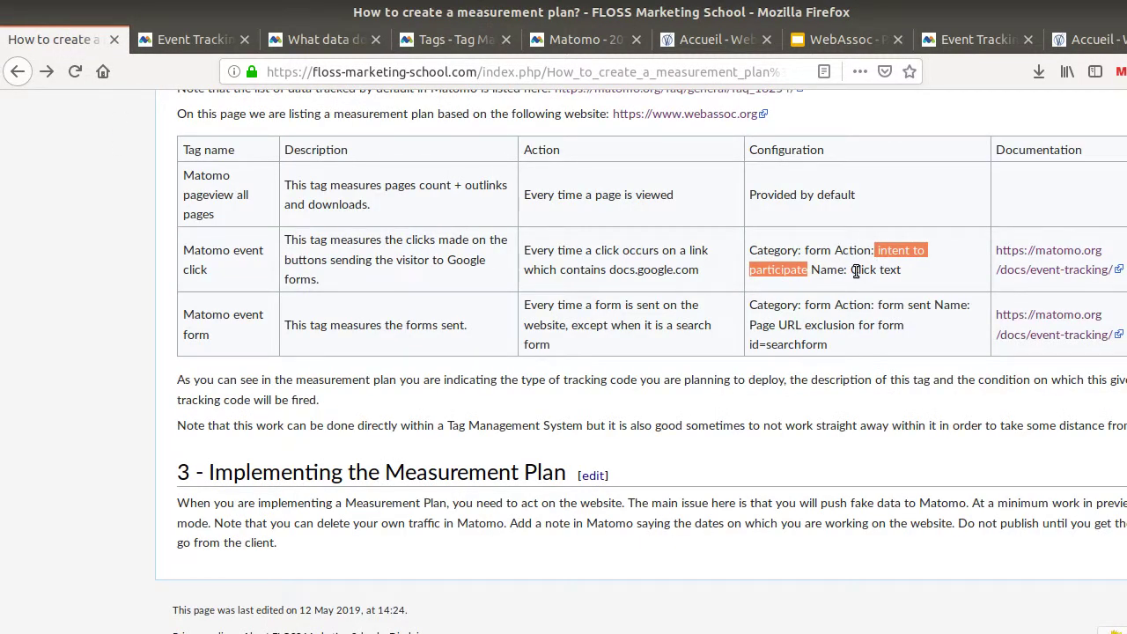
left_click_drag(852, 269, 907, 273)
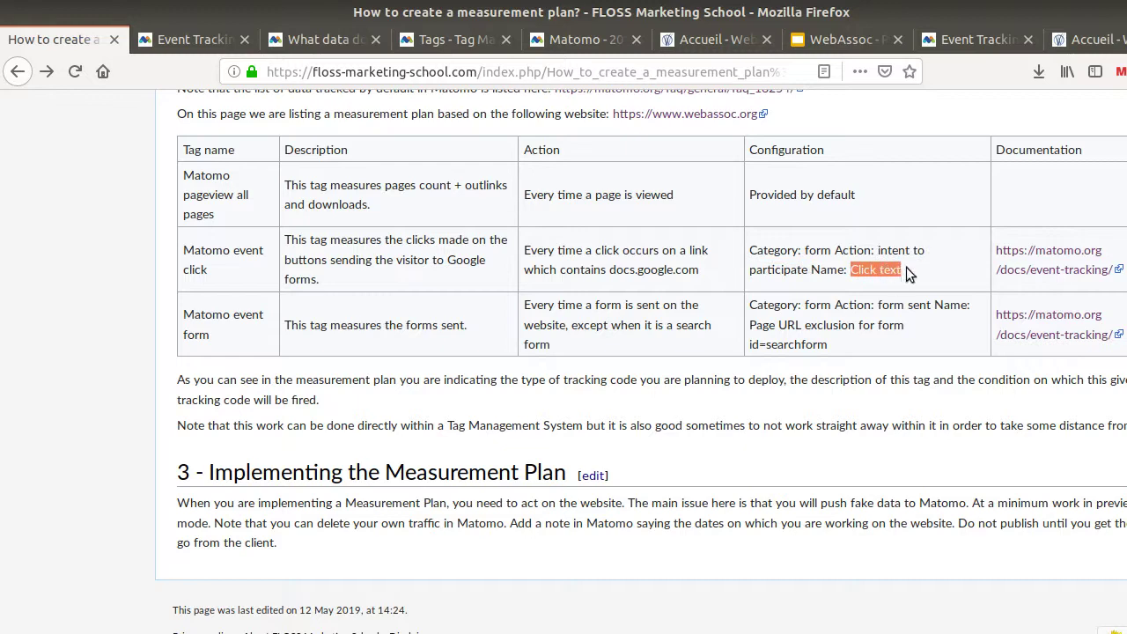
left_click(189, 39)
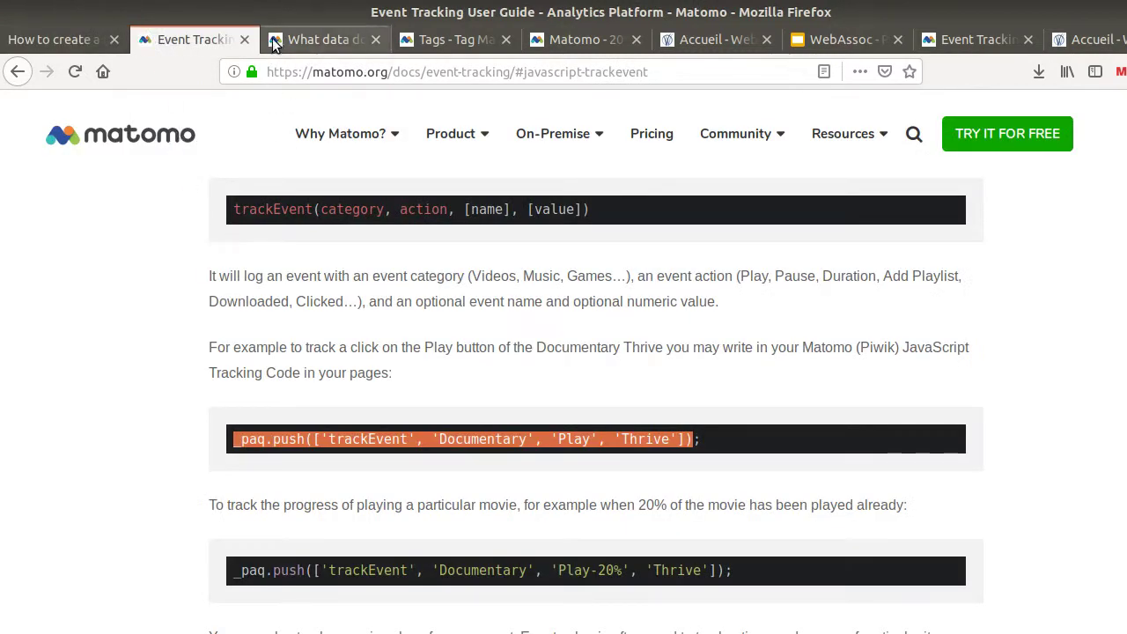
left_click(278, 41)
left_click(65, 37)
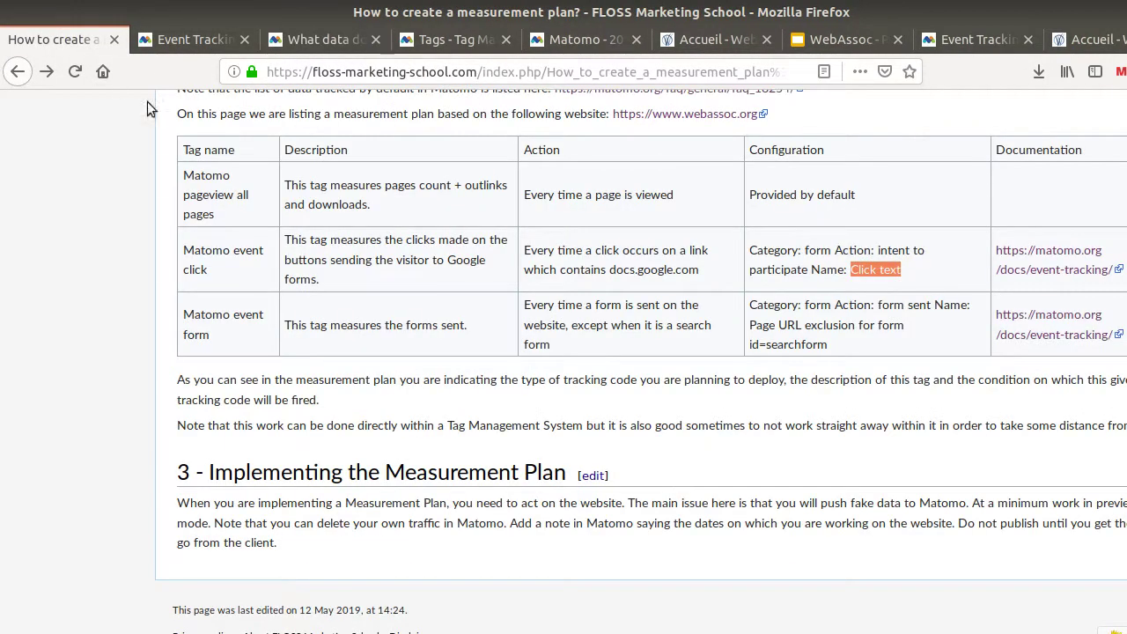
left_click(289, 41)
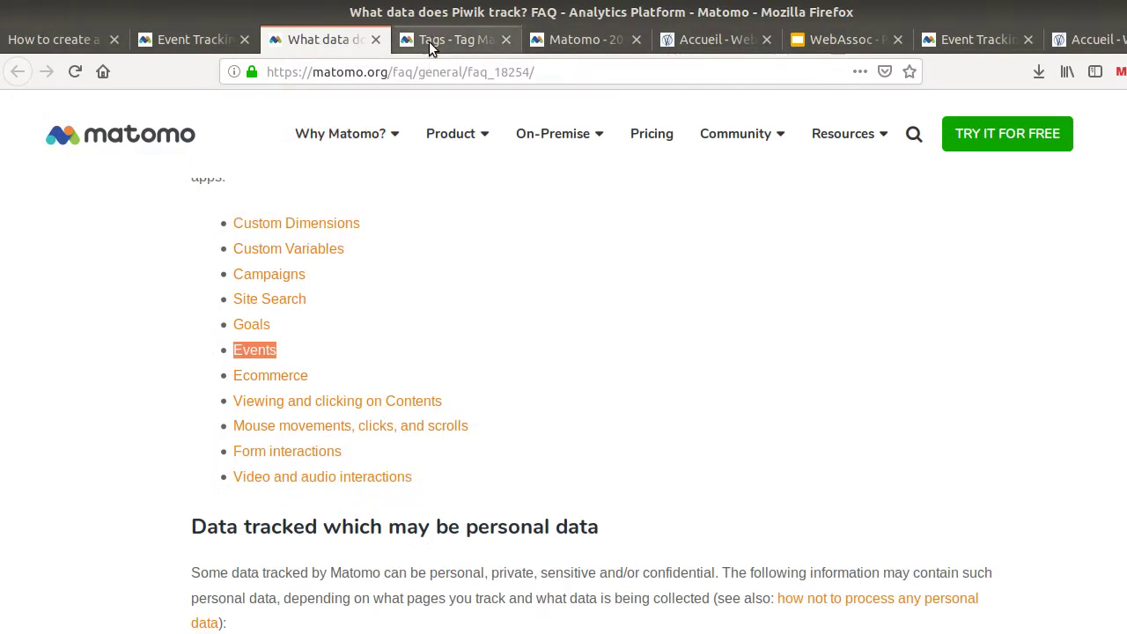
left_click(431, 43)
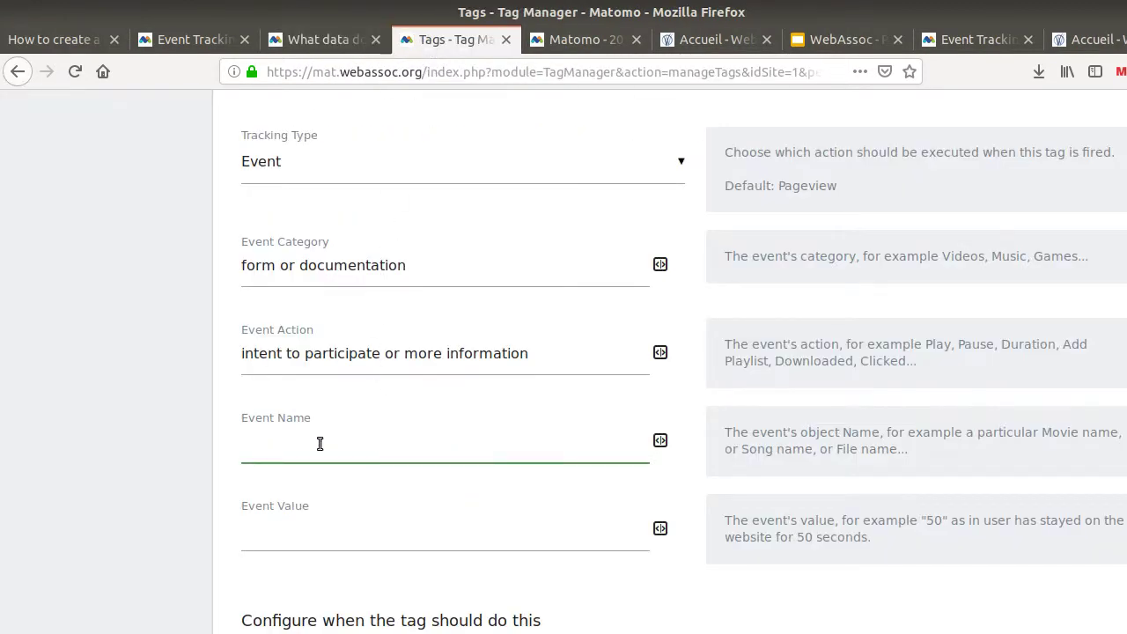
Set the tag's Event Name to the {{ClickText}} pre-configured variable, then bring up the WebAssoc homepage
left_click(661, 440)
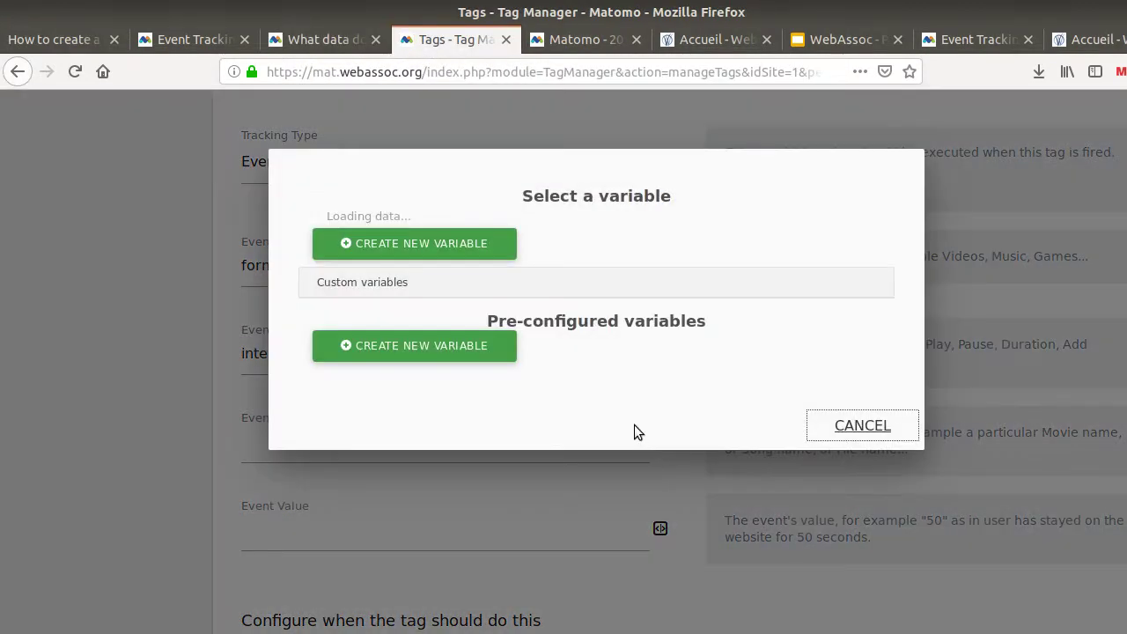
scroll(443, 369, "down", 4)
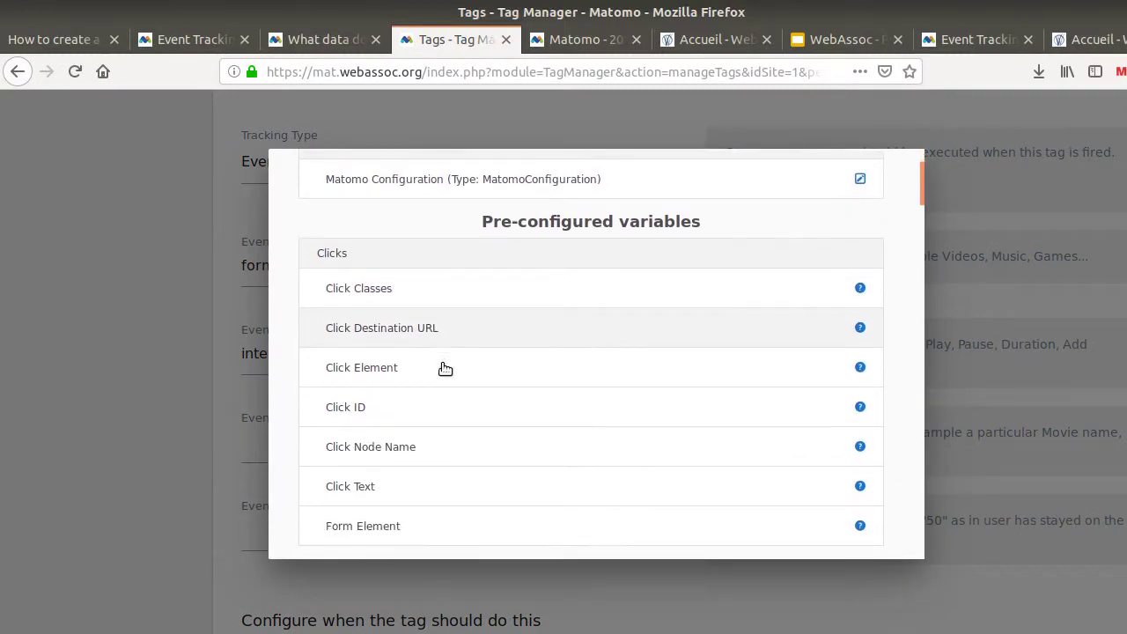
left_click(413, 328)
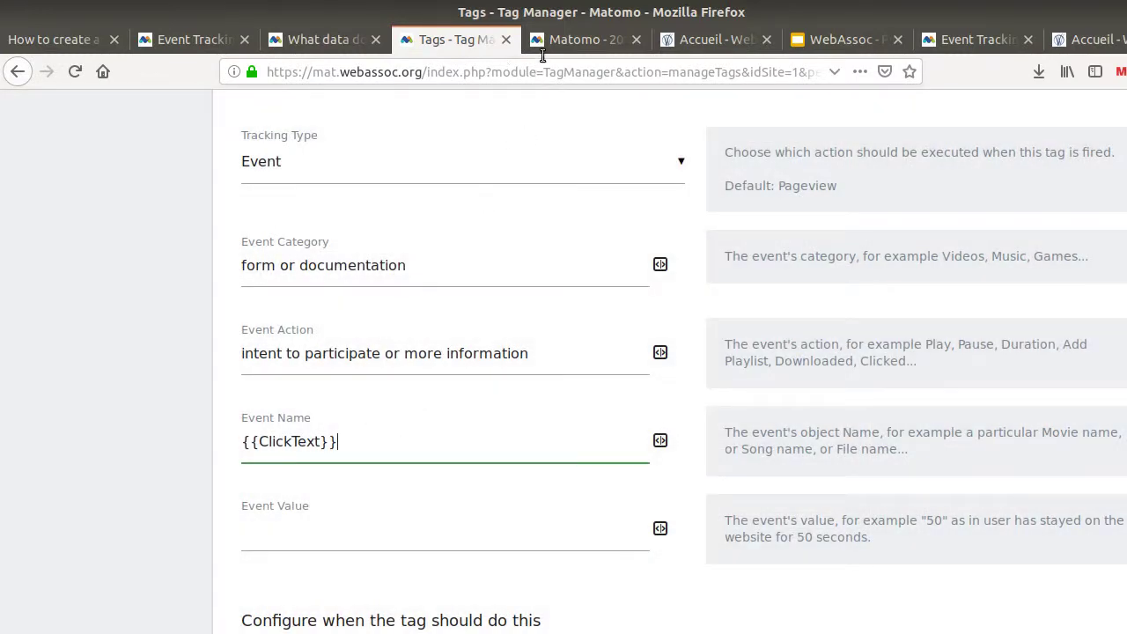
left_click(696, 39)
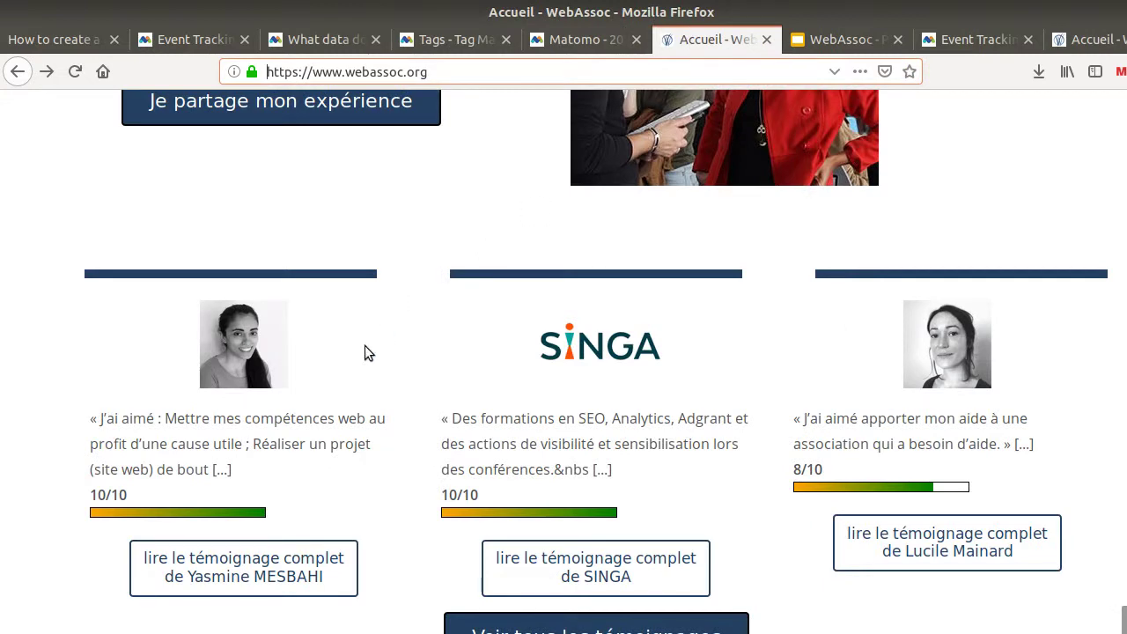
Check the site address, then cycle through the documentation tabs back to the Tag Manager event tag form
scroll(364, 352, "down", 6)
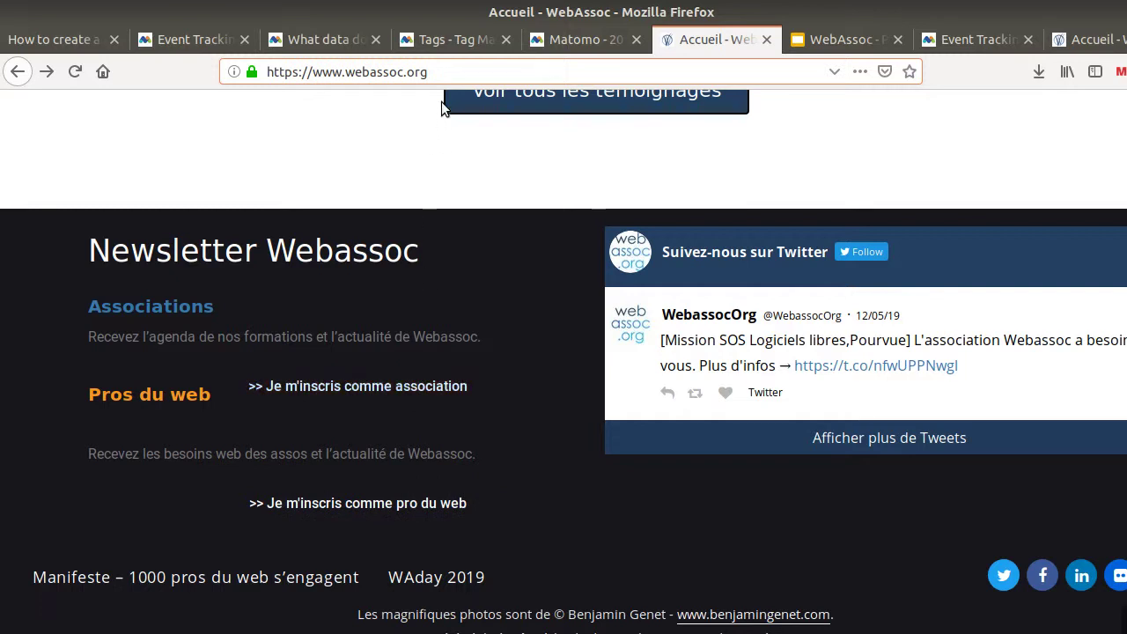
left_click(443, 71)
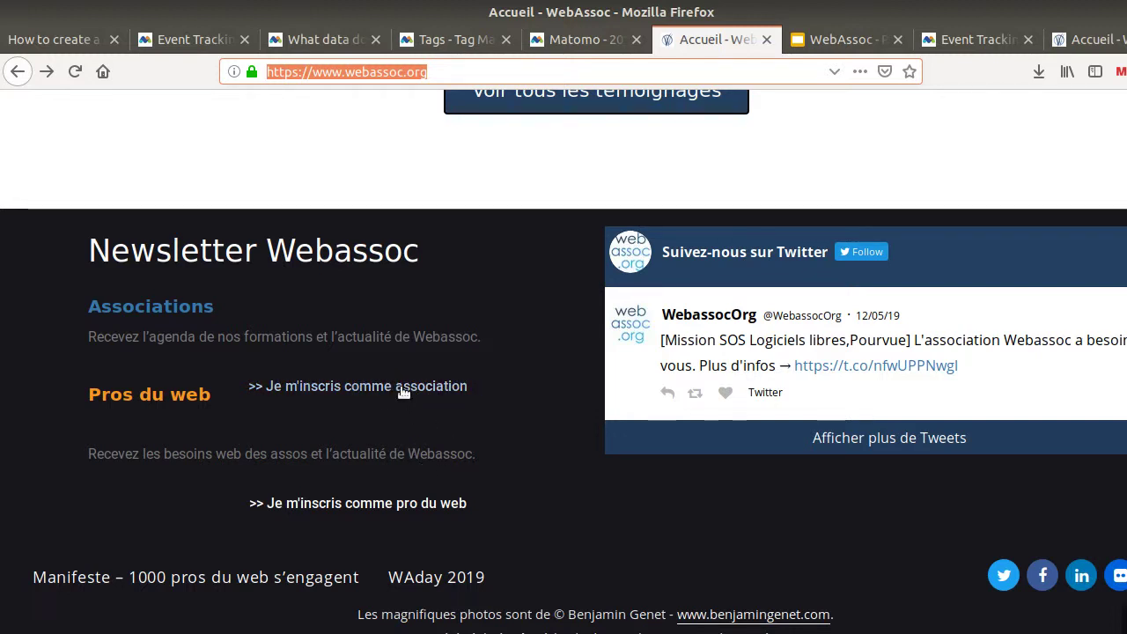
left_click(74, 44)
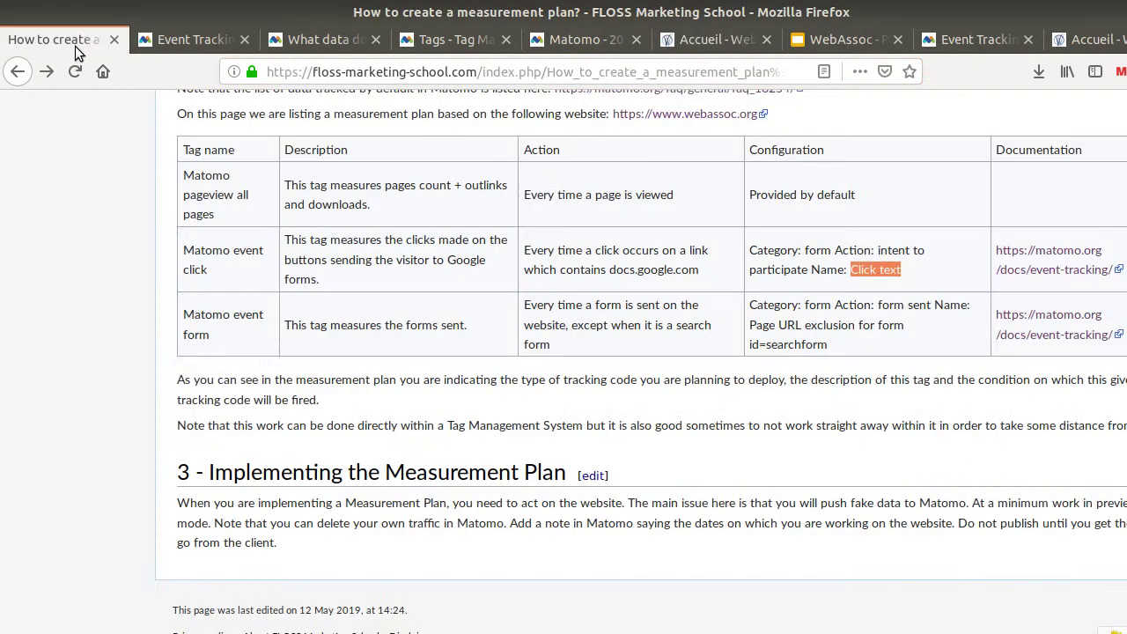
key("ctrl+Tab")
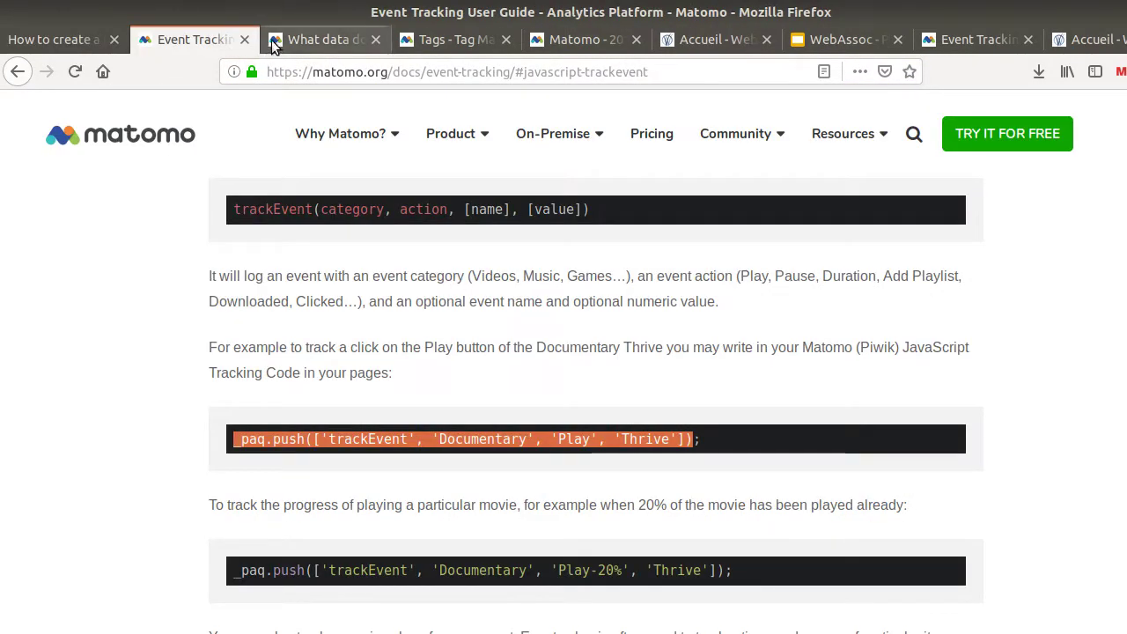
key("ctrl+Tab")
left_click(464, 52)
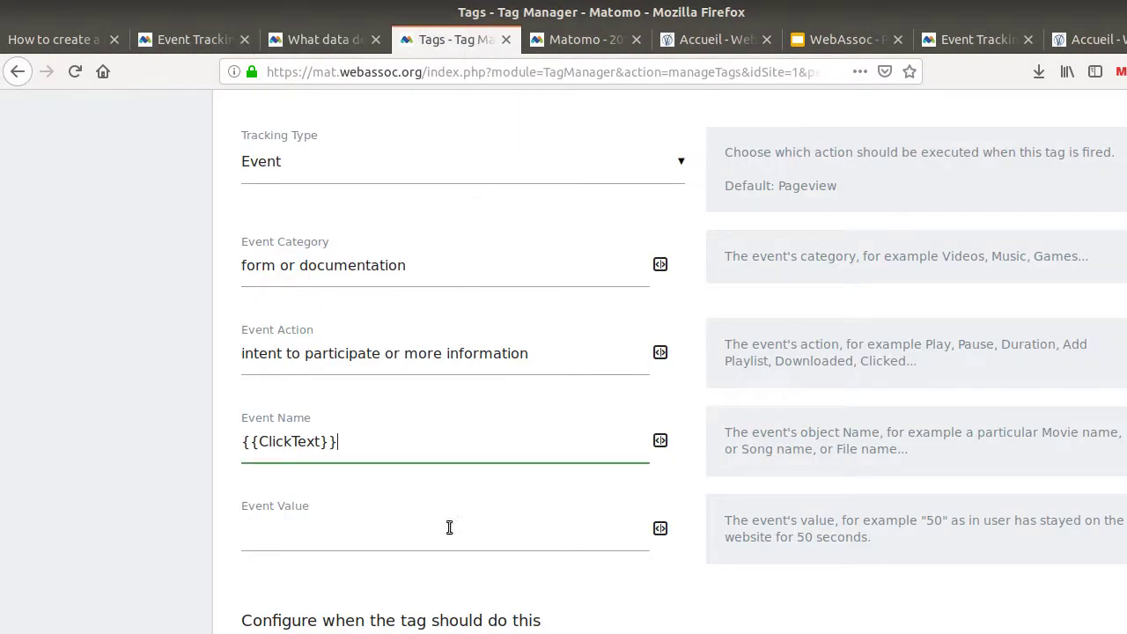
Scroll down to the tag's trigger section and choose to create a new trigger
scroll(476, 423, "down", 5)
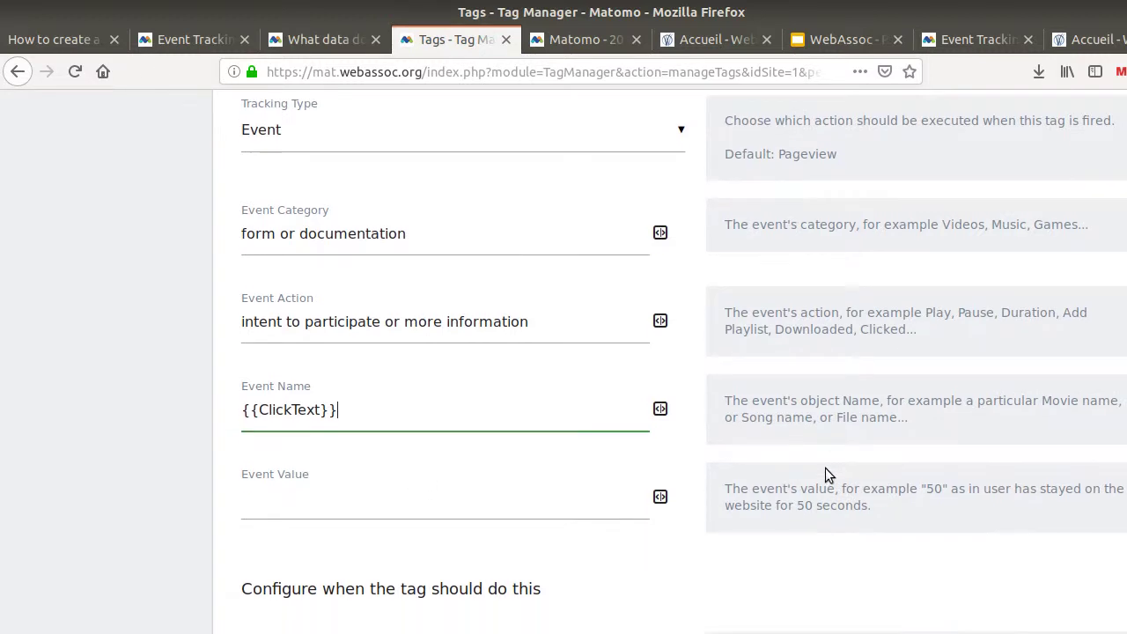
scroll(414, 409, "up", 6)
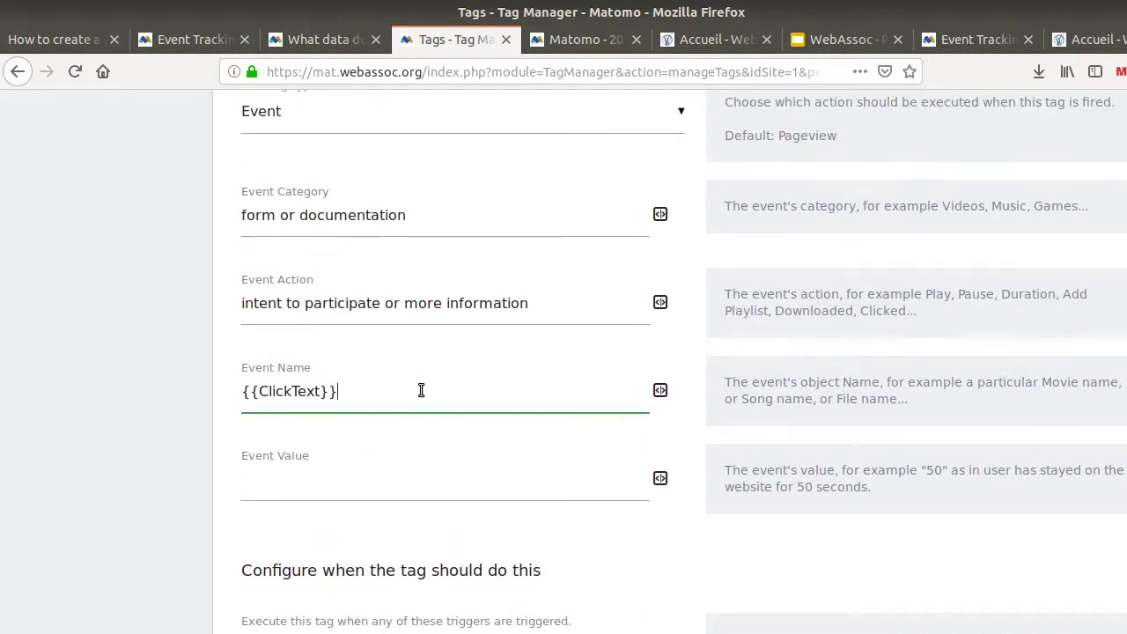
scroll(439, 397, "down", 3)
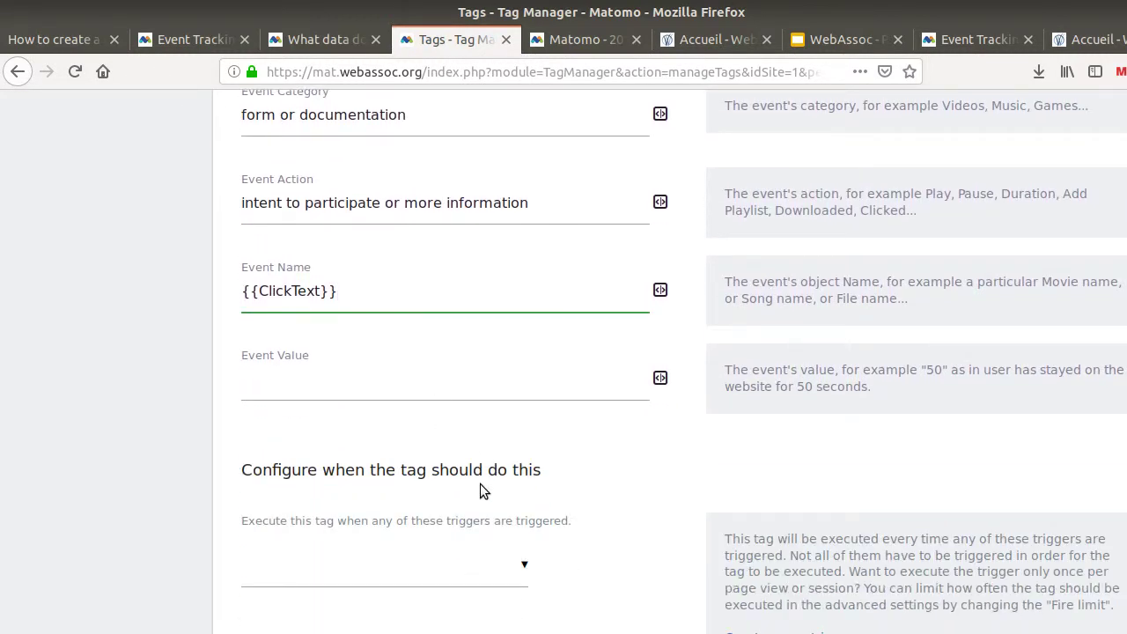
scroll(489, 482, "down", 2)
left_click(813, 543)
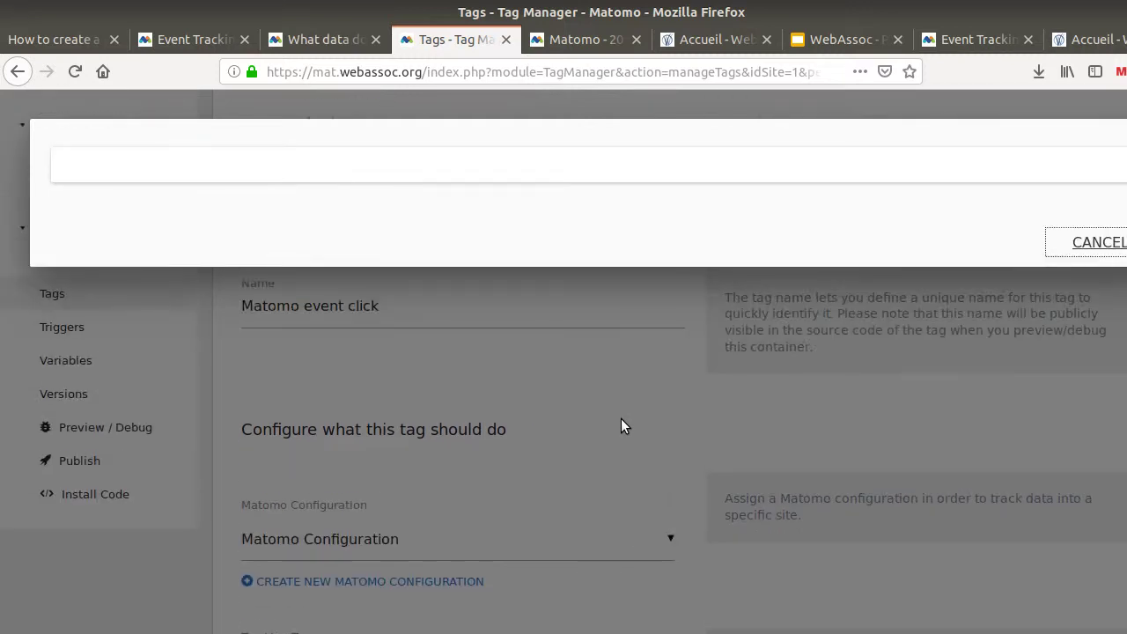
Pick All Links Click from the trigger type list for the new trigger
scroll(359, 370, "down", 2)
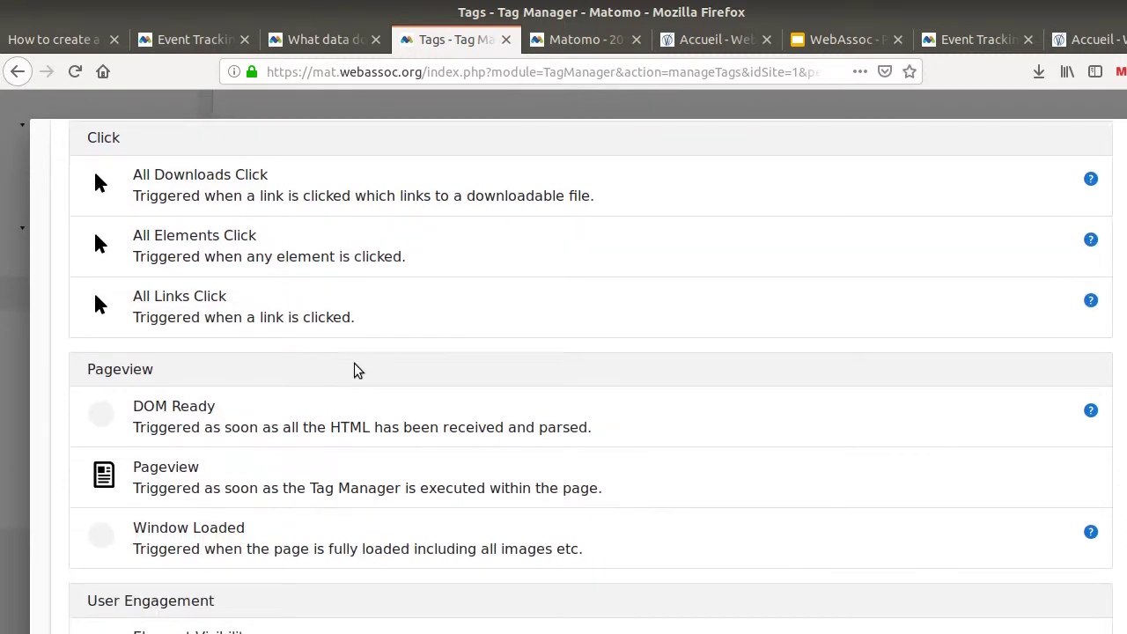
scroll(340, 403, "down", 2)
scroll(370, 370, "up", 4)
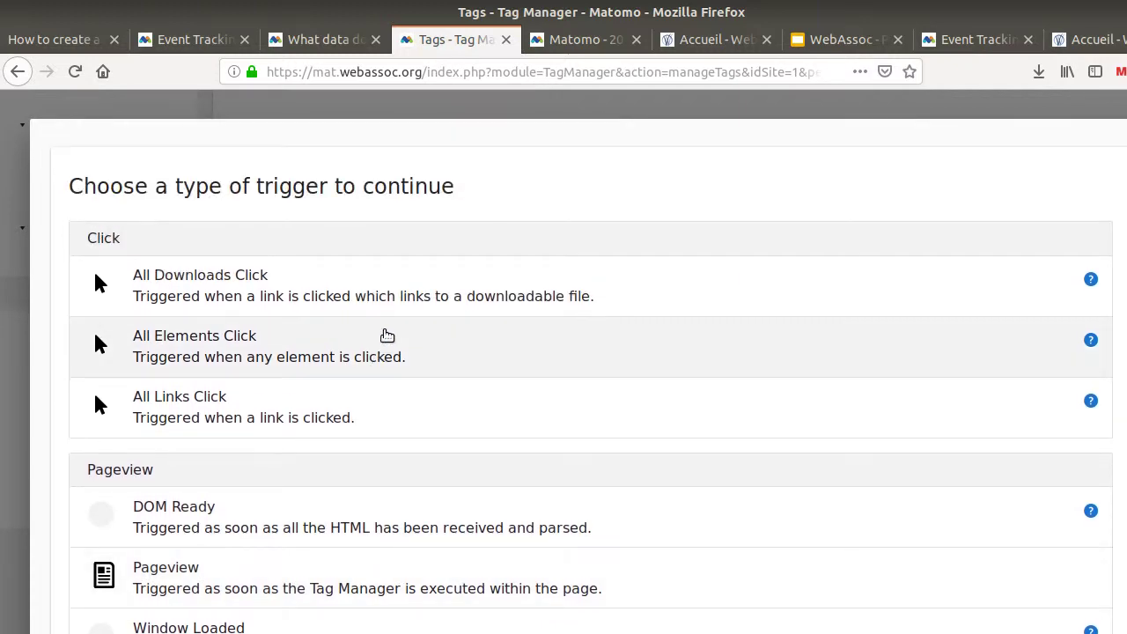
scroll(382, 431, "down", 4)
scroll(272, 340, "down", 6)
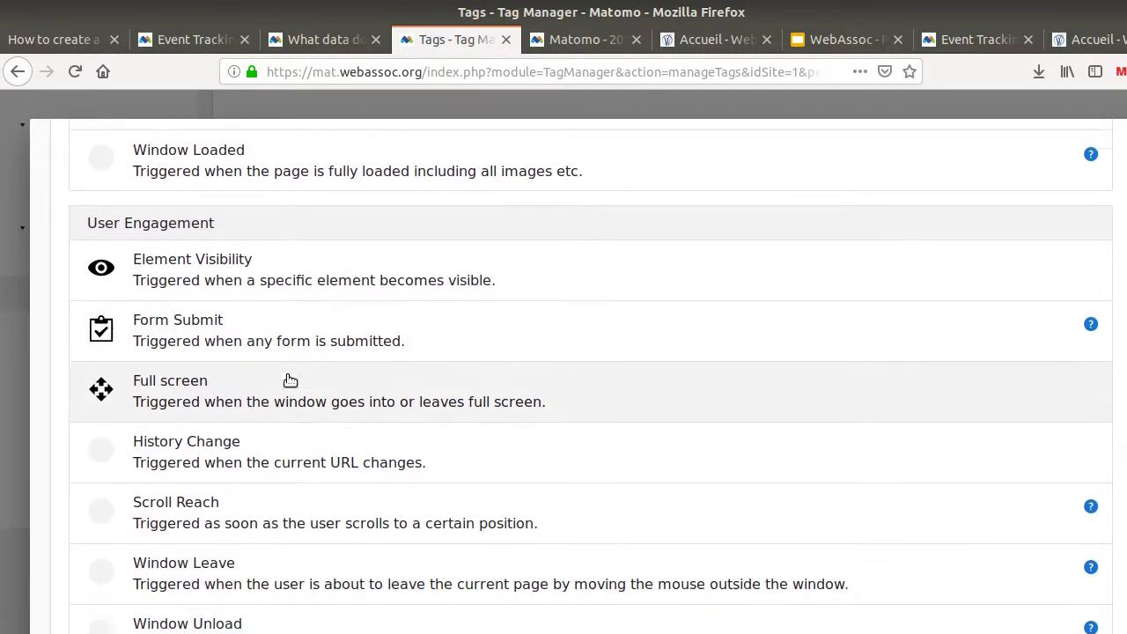
scroll(304, 372, "up", 8)
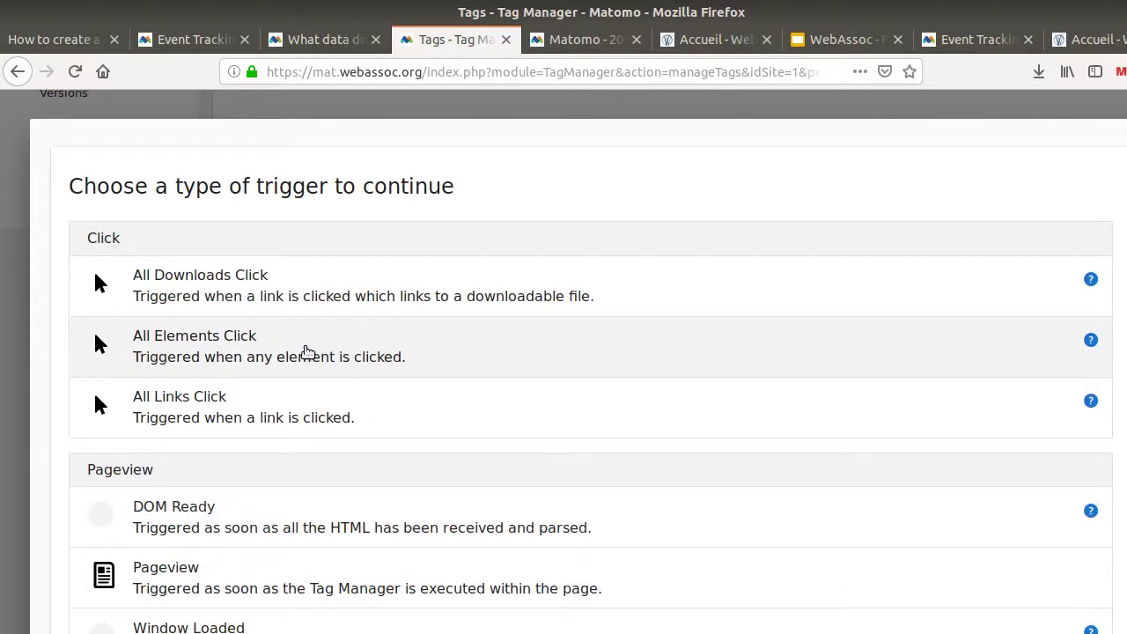
left_click(209, 401)
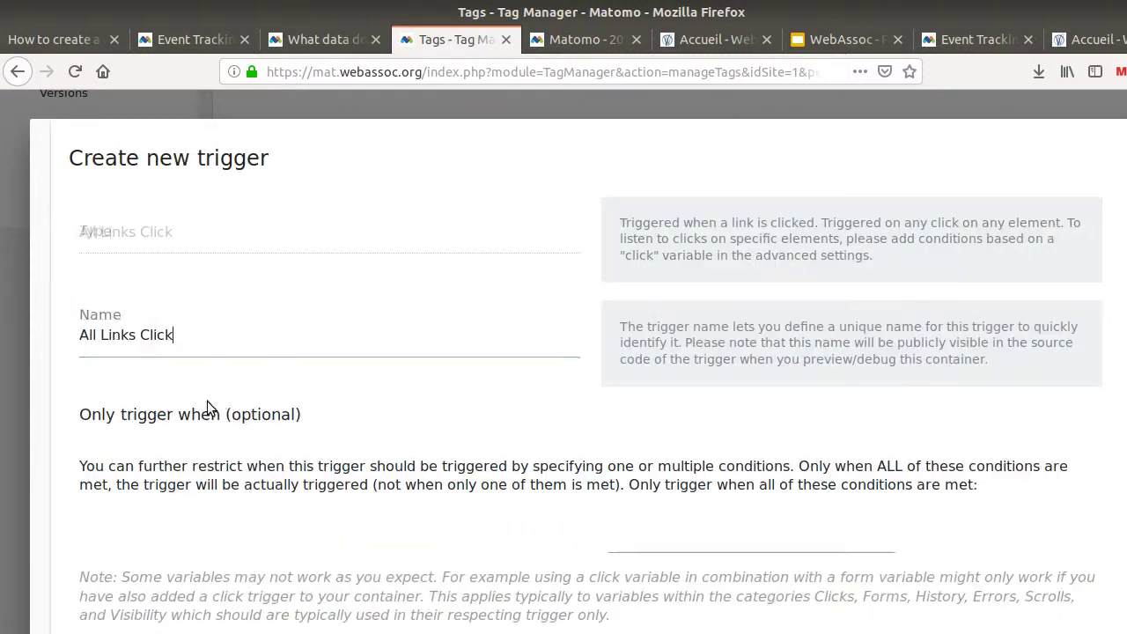
Name the trigger 'Google link click' and base its condition on Clicks > Click Destination URL
left_click_drag(181, 336, 79, 337)
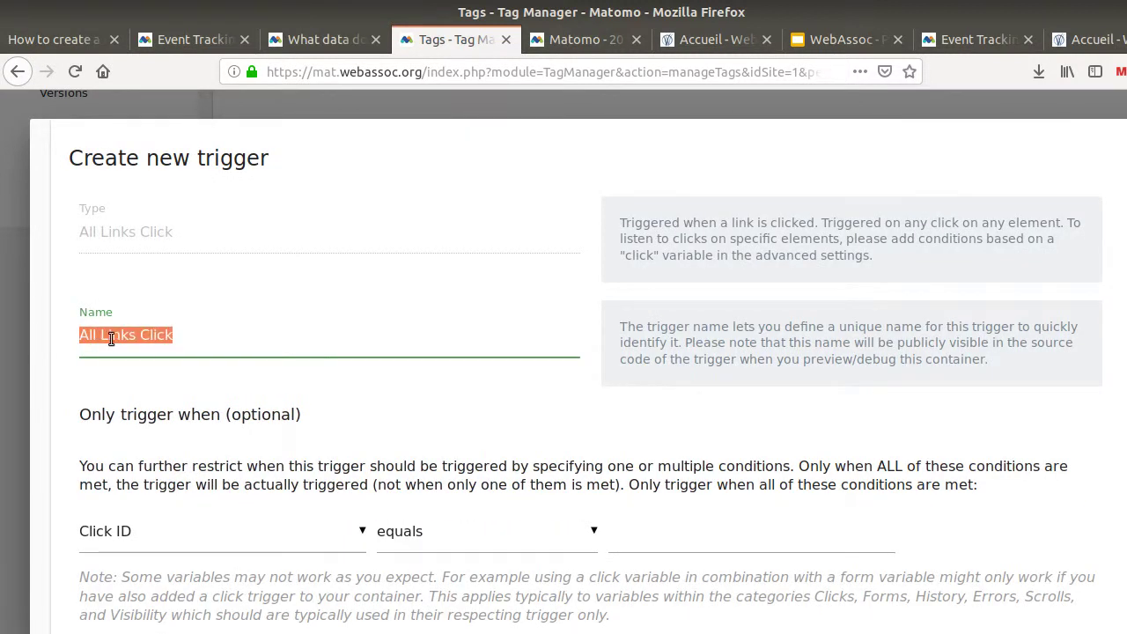
type("Google")
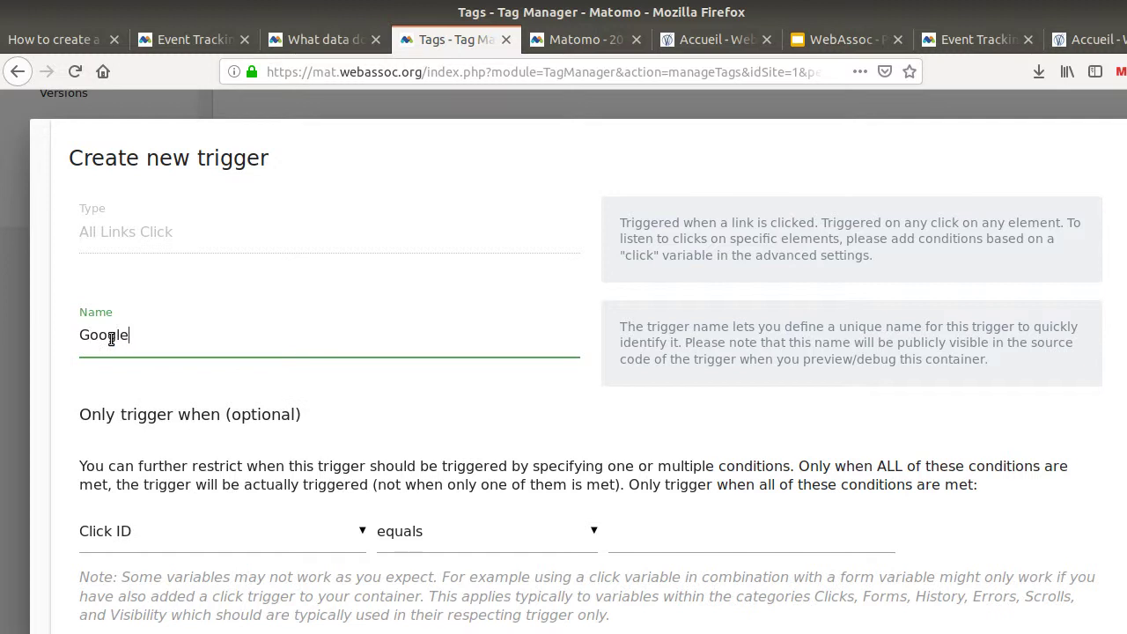
type(" link click")
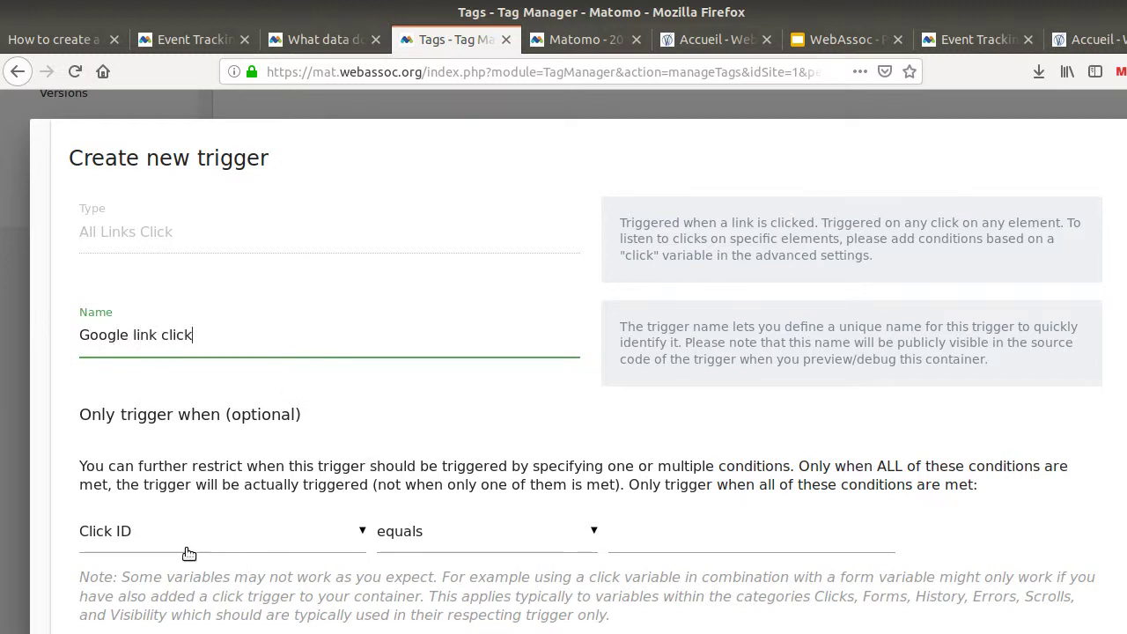
left_click(191, 535)
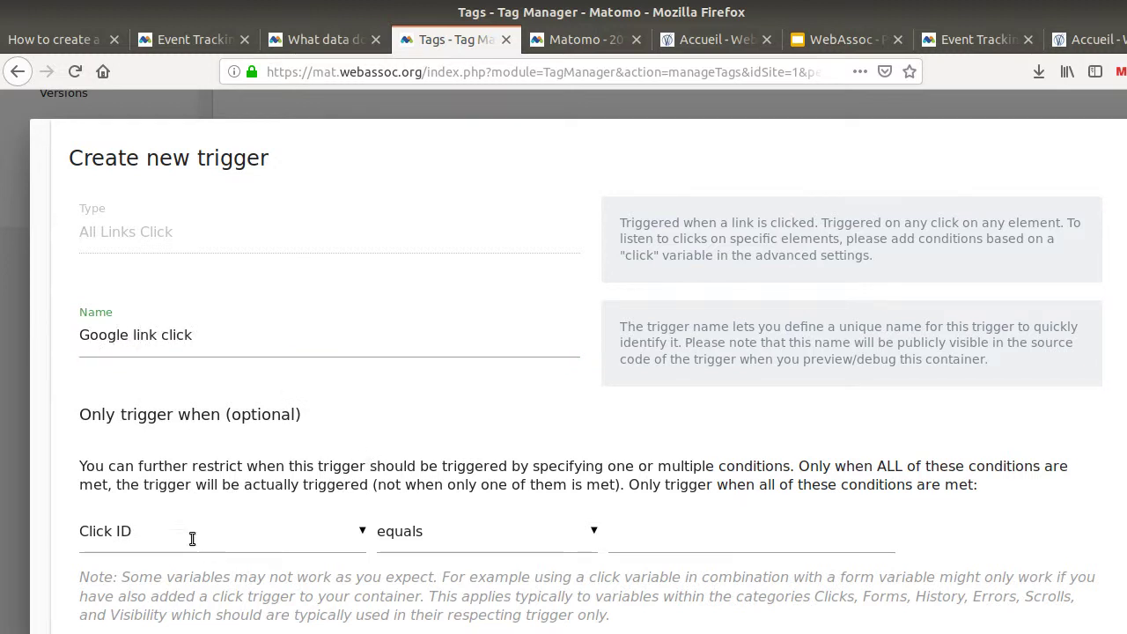
scroll(196, 543, "down", 5)
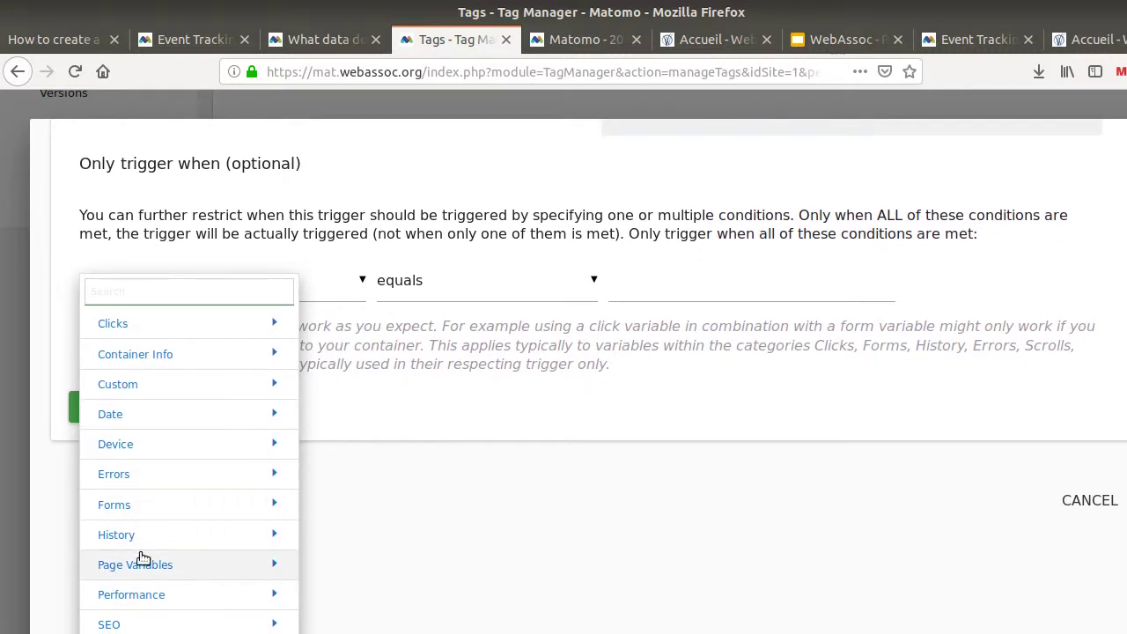
scroll(141, 559, "down", 2)
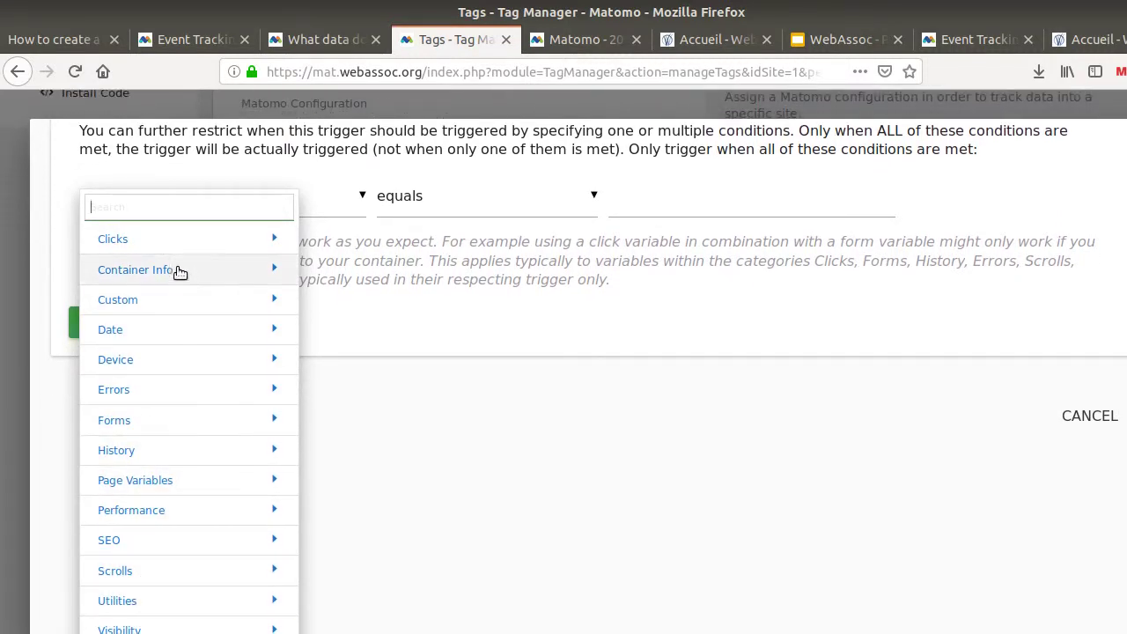
left_click(161, 239)
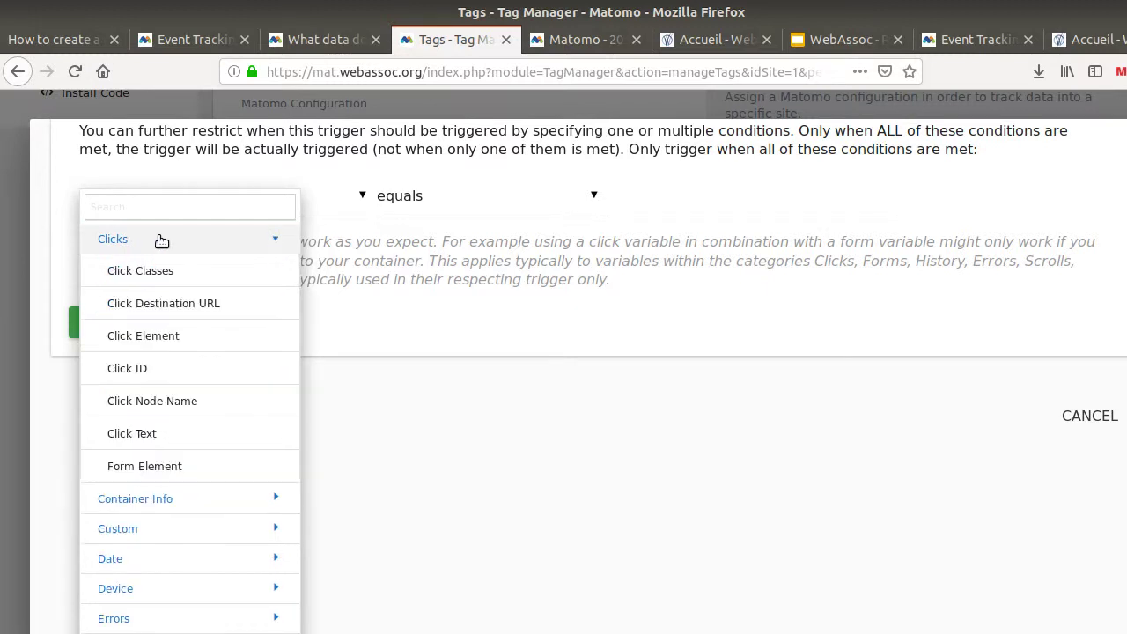
left_click(169, 304)
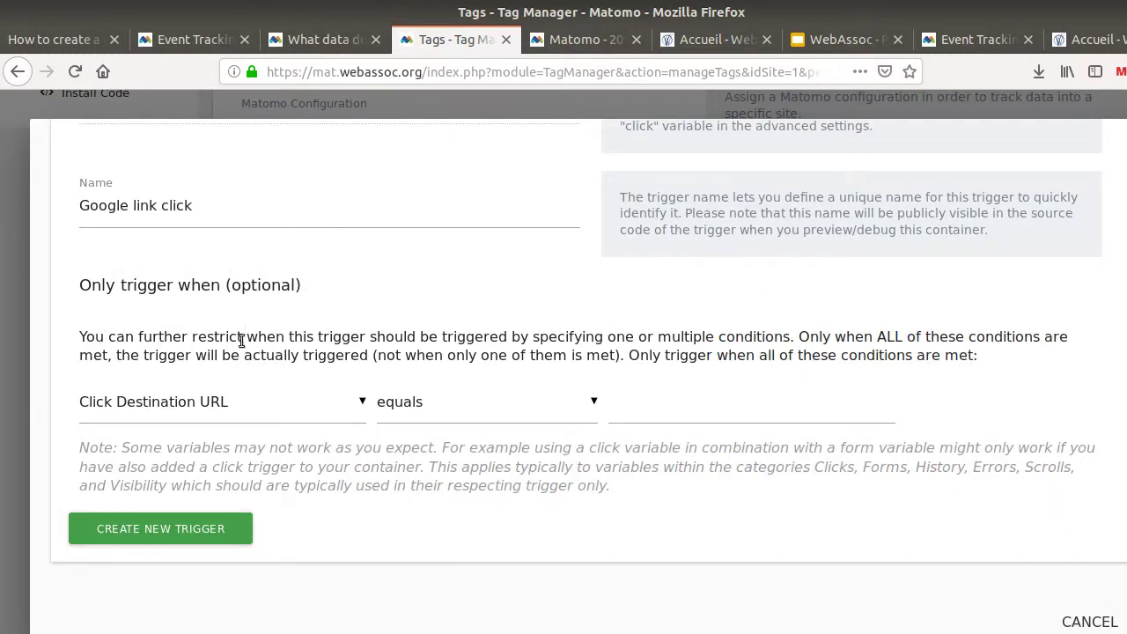
Go back to the measurement plan page to look up the condition value
left_click(648, 413)
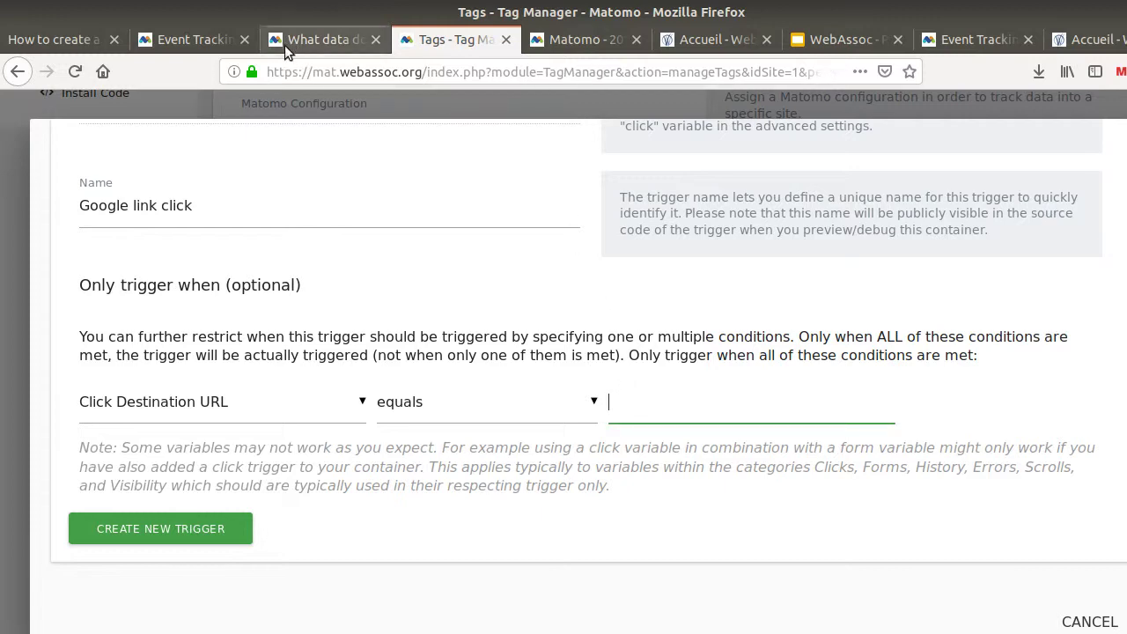
left_click(184, 41)
left_click(63, 40)
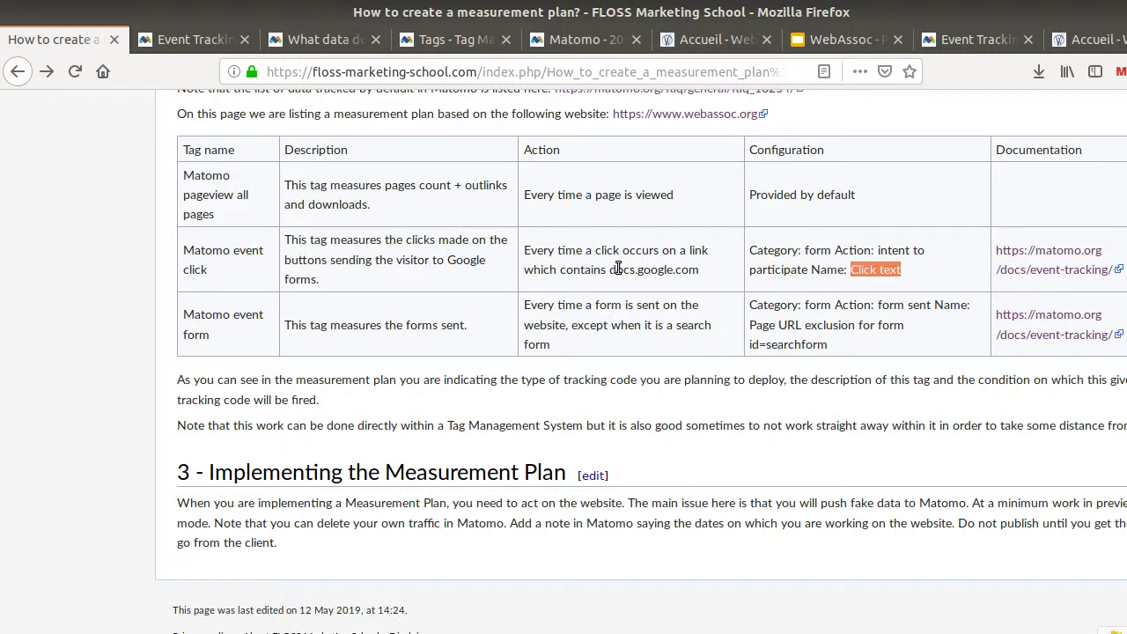
Copy docs.google.com from the plan into the trigger's condition value and create the trigger
left_click_drag(610, 270, 693, 271)
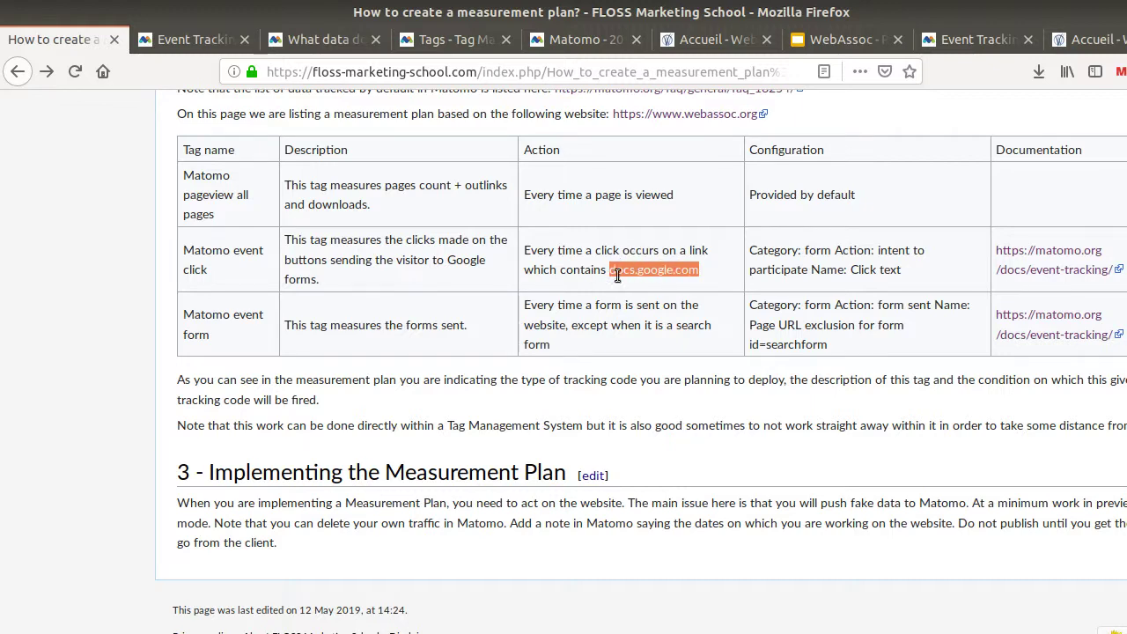
left_click(333, 39)
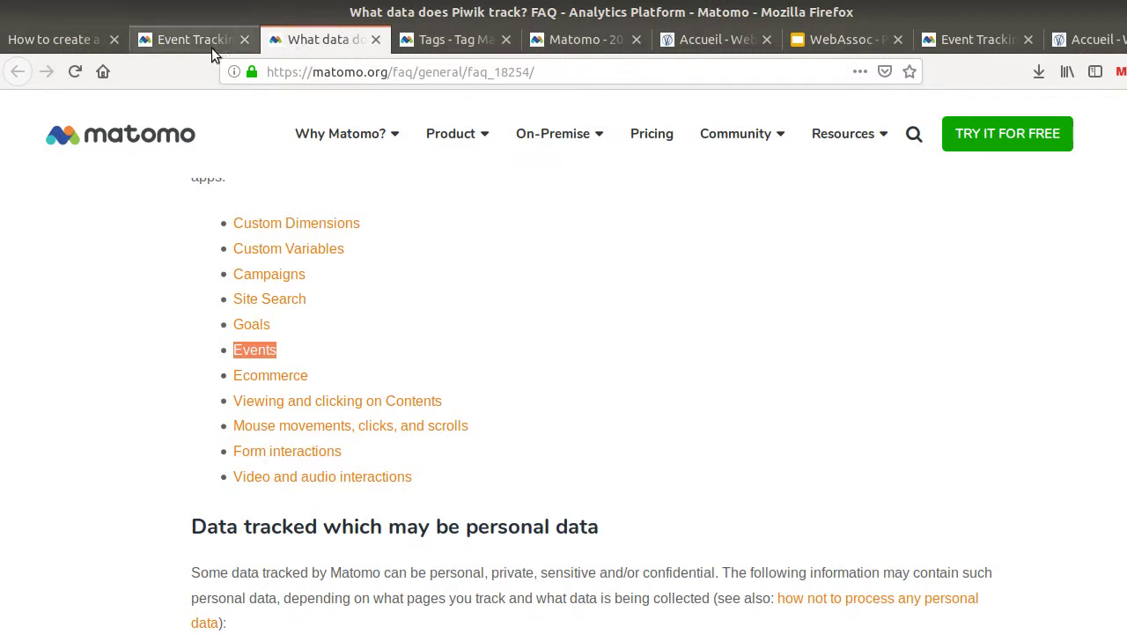
left_click(209, 43)
left_click(439, 42)
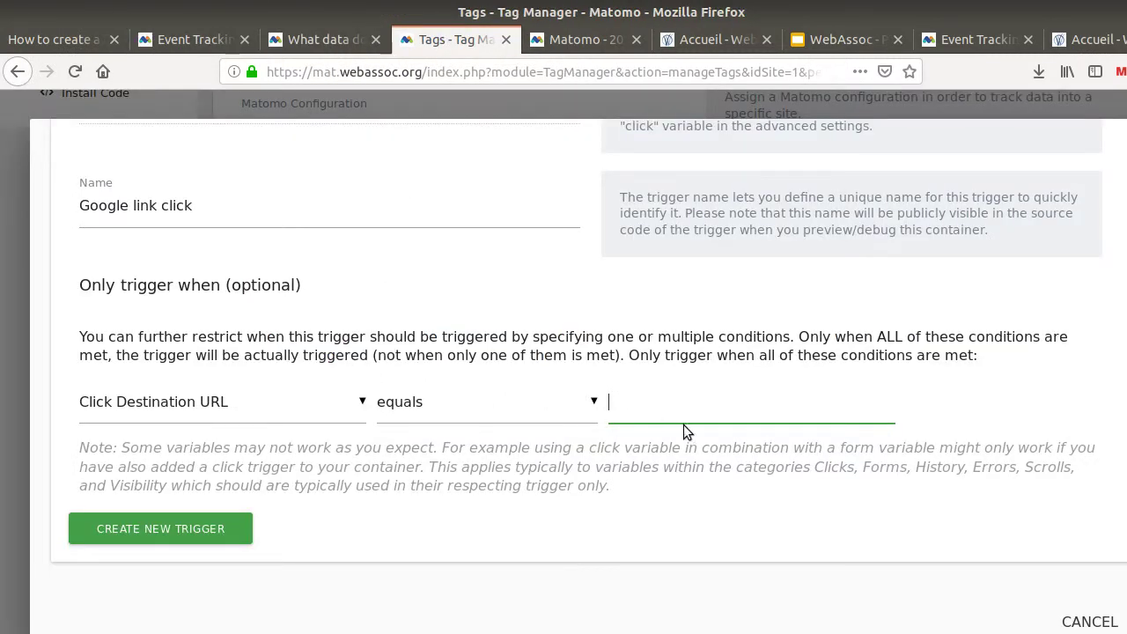
type("docs.google.com")
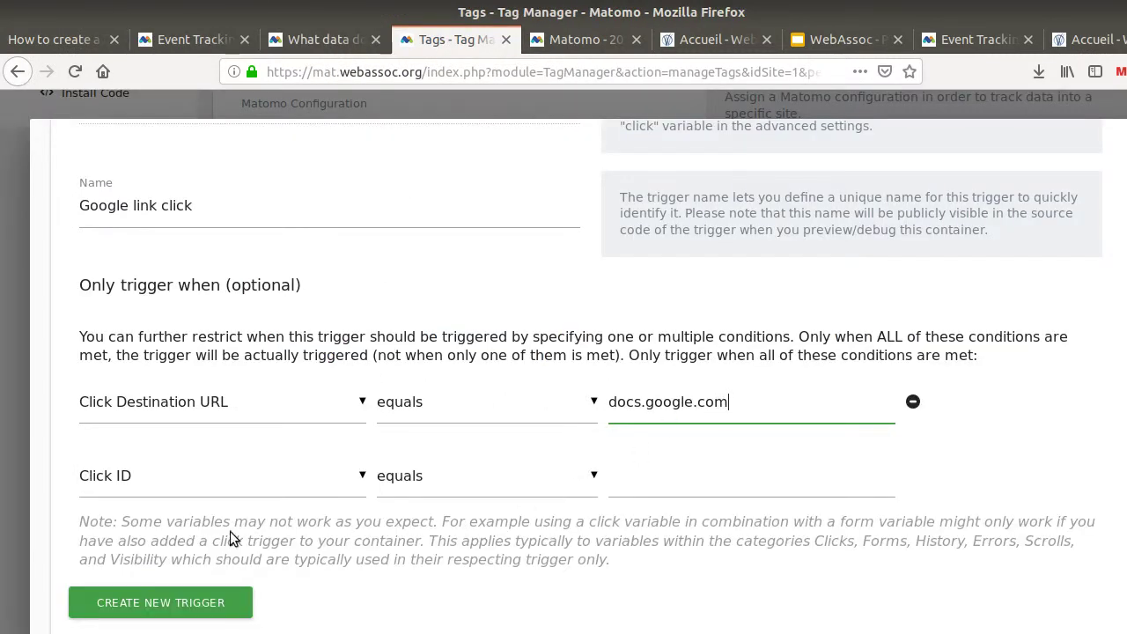
left_click(151, 602)
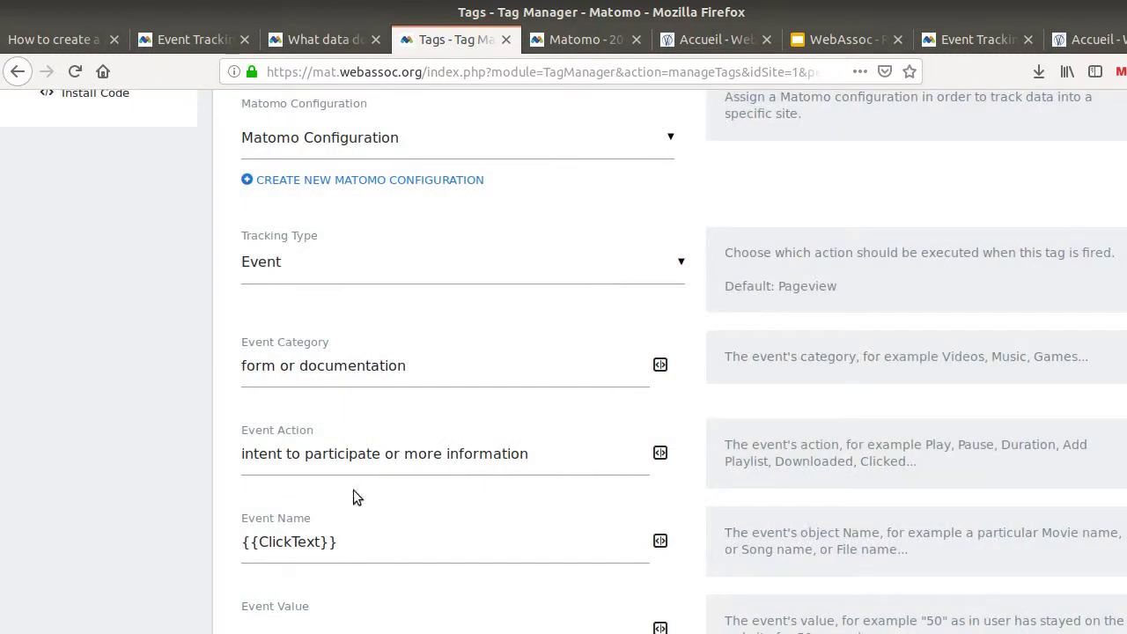
scroll(421, 584, "down", 10)
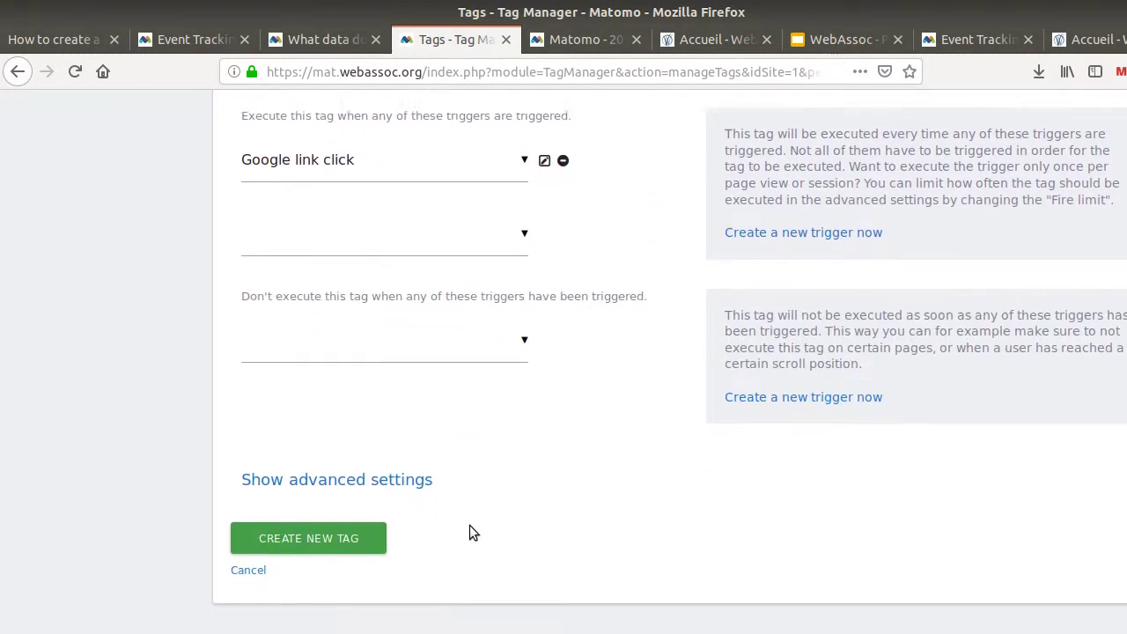
Save the new 'Matomo event click' tag
left_click(308, 507)
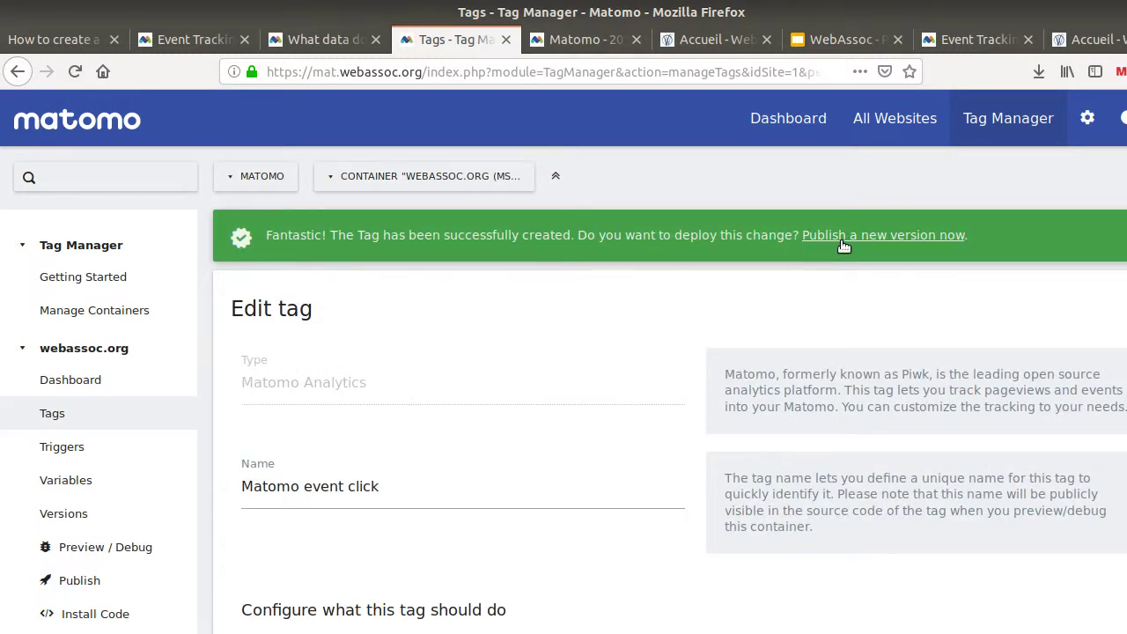
left_click_drag(577, 237, 795, 236)
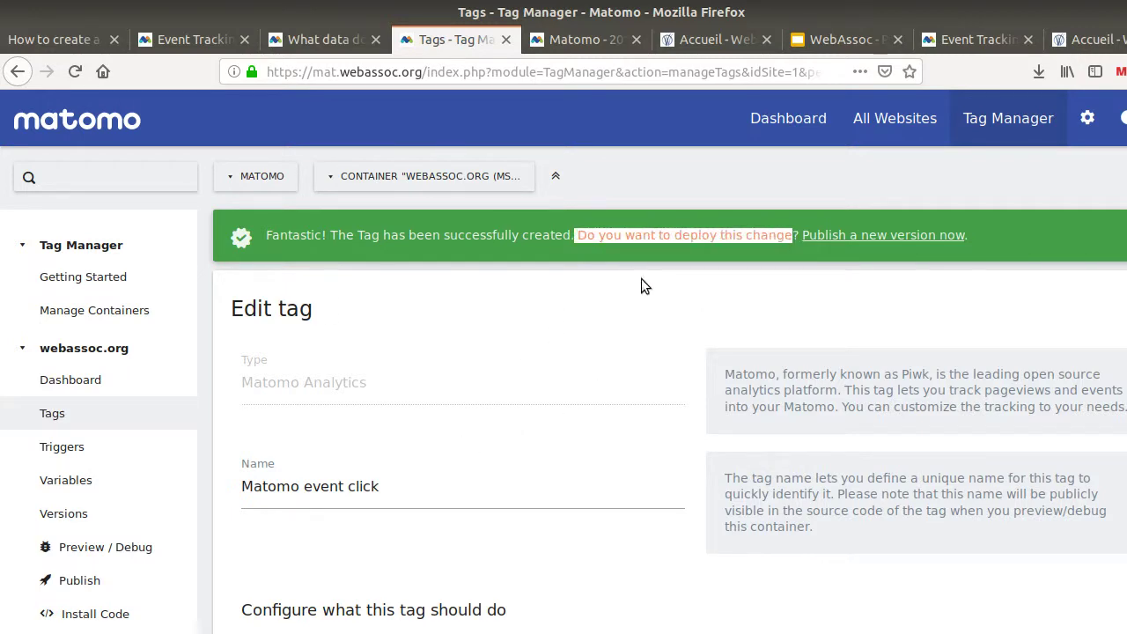
scroll(308, 404, "down", 3)
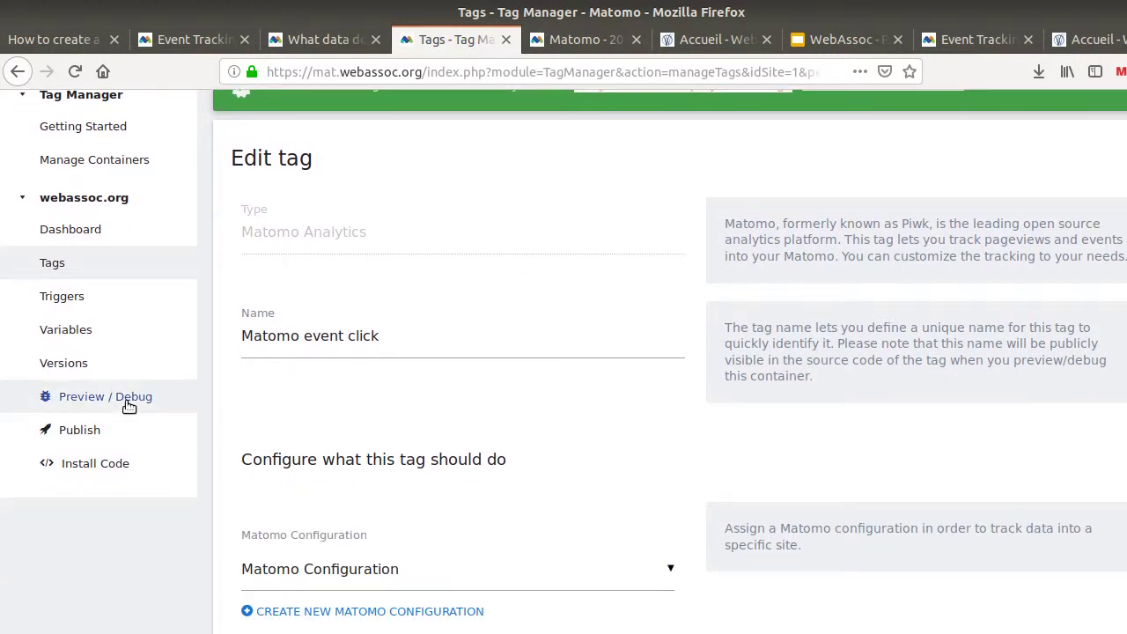
Enable preview mode and copy its ?mtmPreviewMode=mS5WfyN1 parameter, then bring up the WebAssoc homepage
left_click(125, 398)
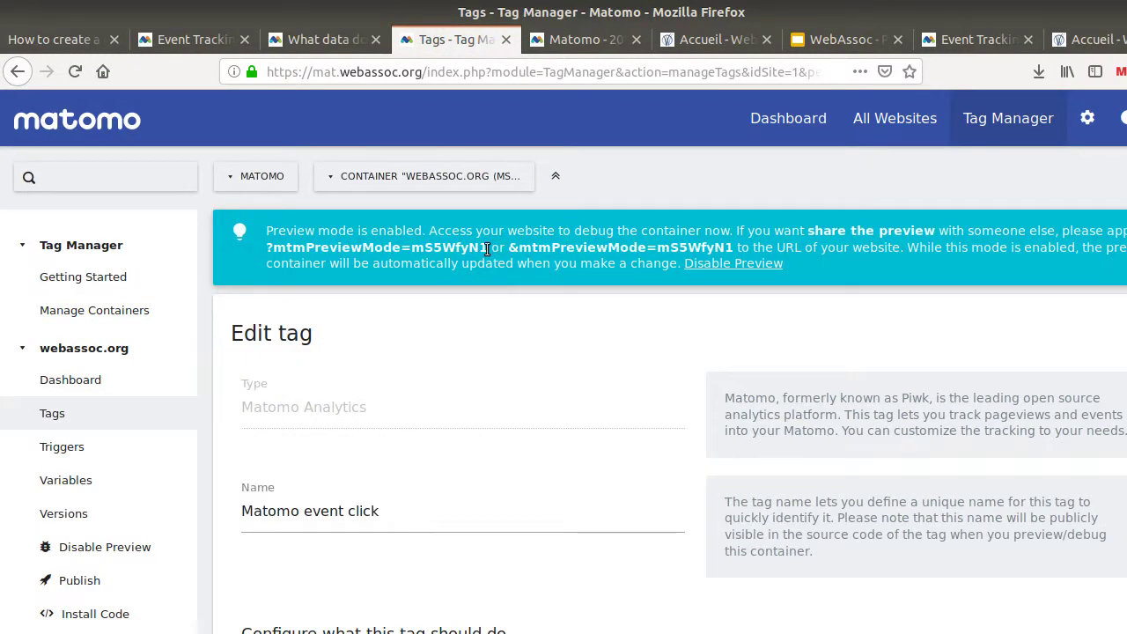
left_click_drag(473, 250, 265, 248)
key("ctrl+c")
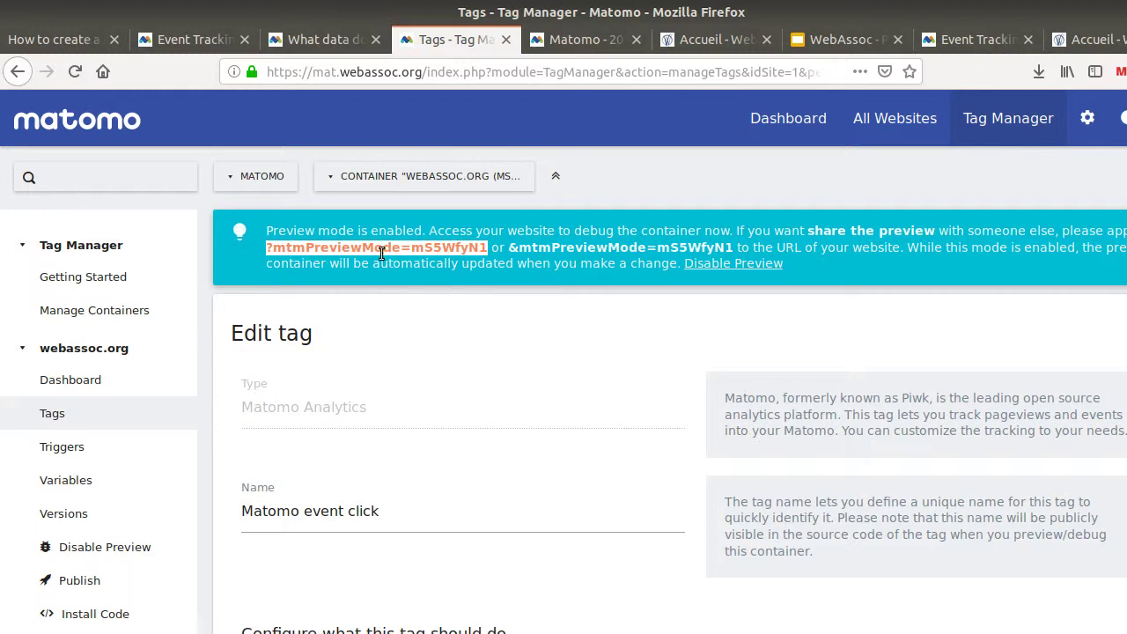
left_click(709, 40)
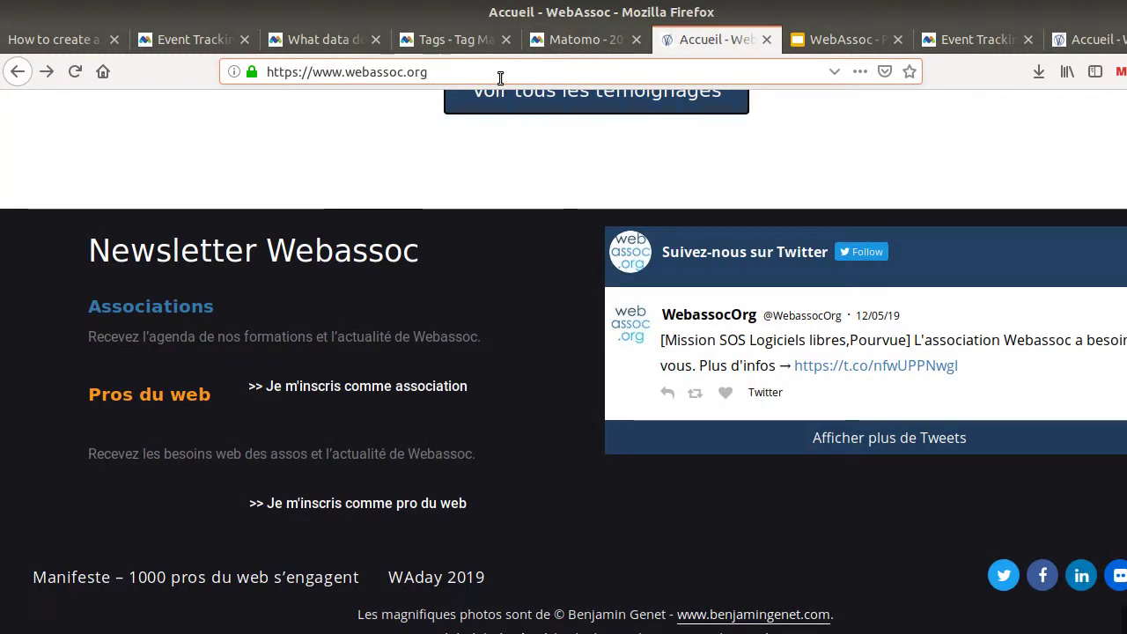
Reload the WebAssoc homepage with ?mtmPreviewMode=mS5WfyN1 appended, then return to the Visits Log
key("ctrl+v")
key("Return")
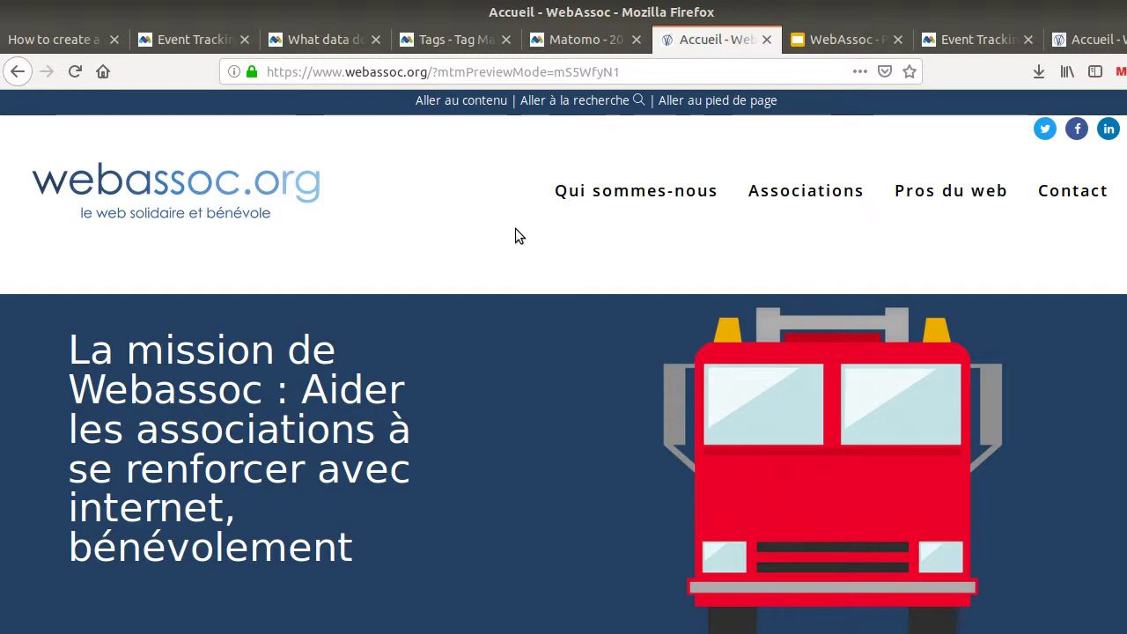
key("F5")
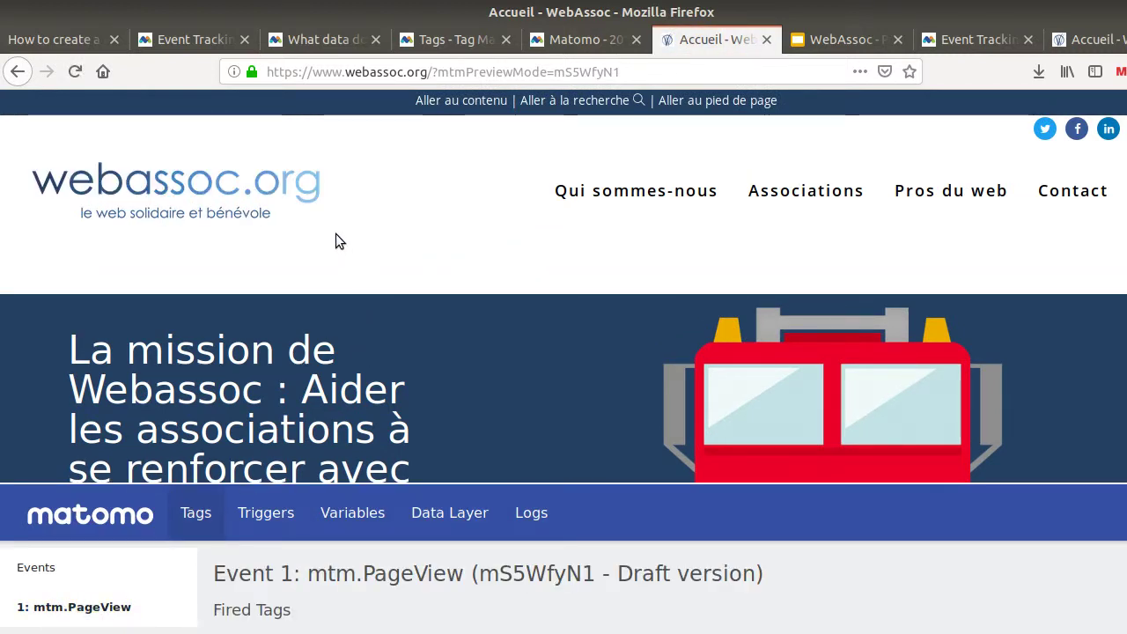
left_click(528, 39)
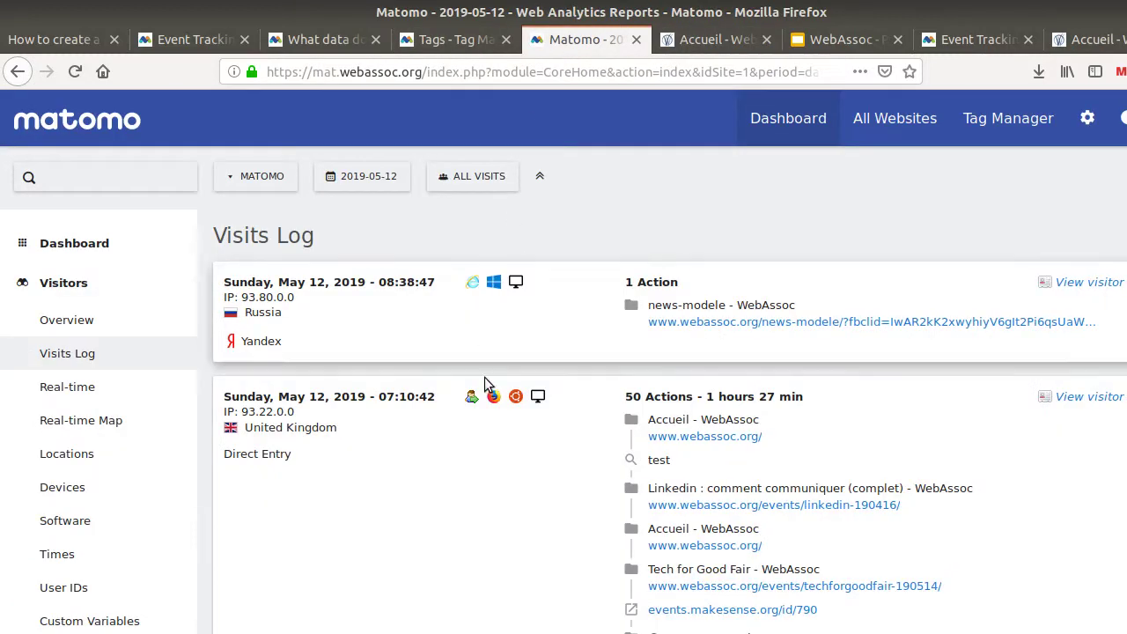
Open the visitor's partenaires link in a new tab and load it with ?mtmPreviewMode=mS5WfyN1 appended
scroll(641, 482, "down", 5)
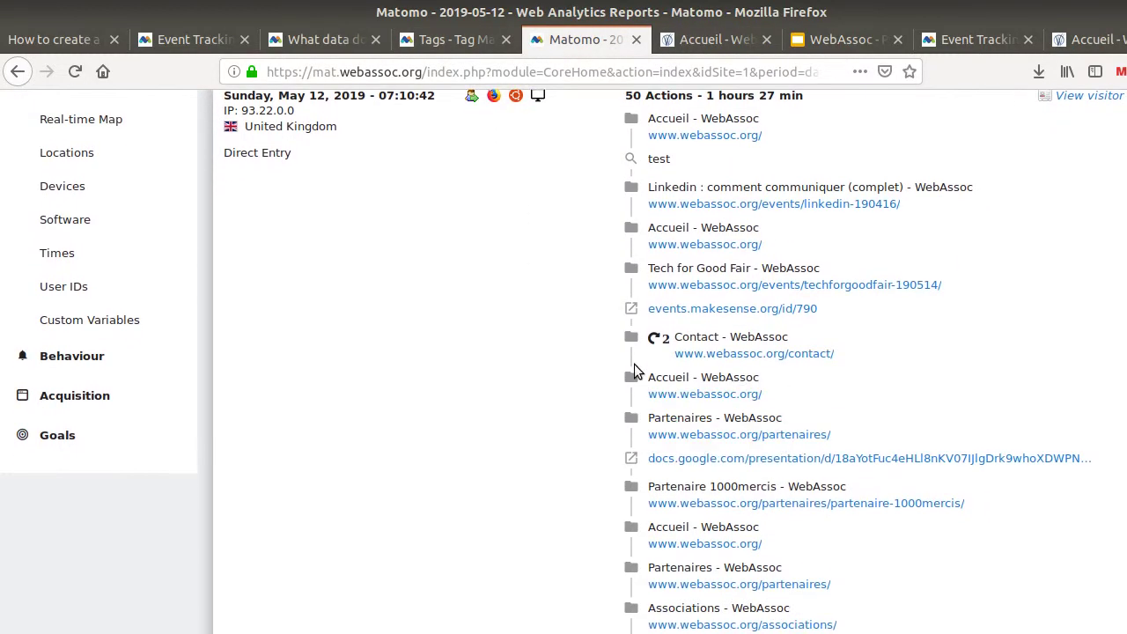
mouse_move(711, 292)
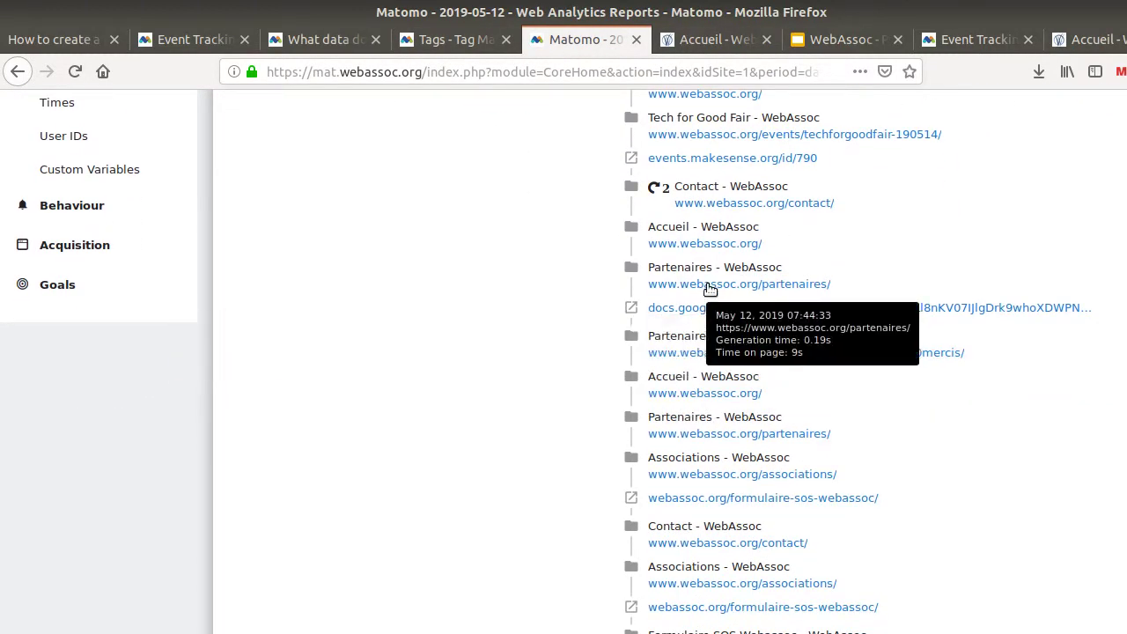
right_click(710, 289)
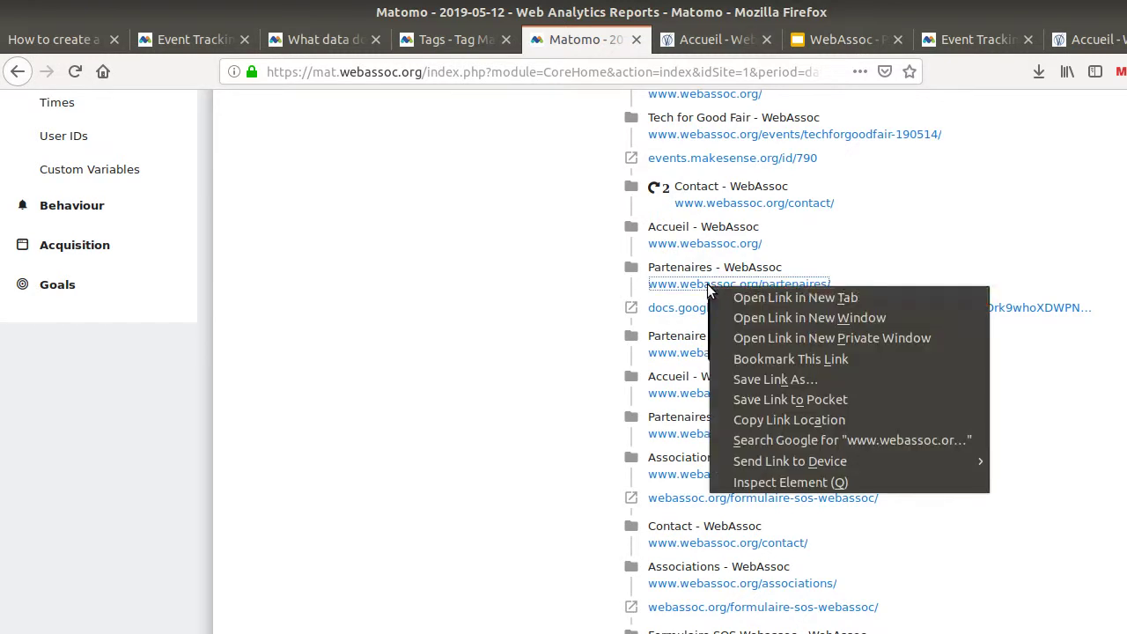
left_click(721, 295)
left_click(636, 44)
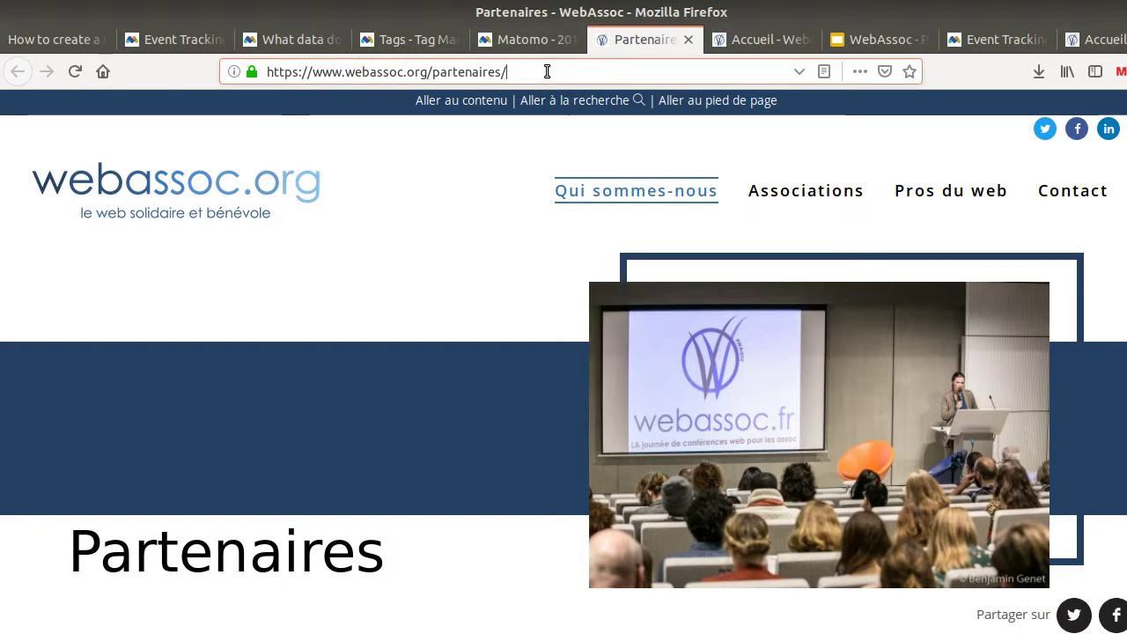
key("ctrl+v")
key("Return")
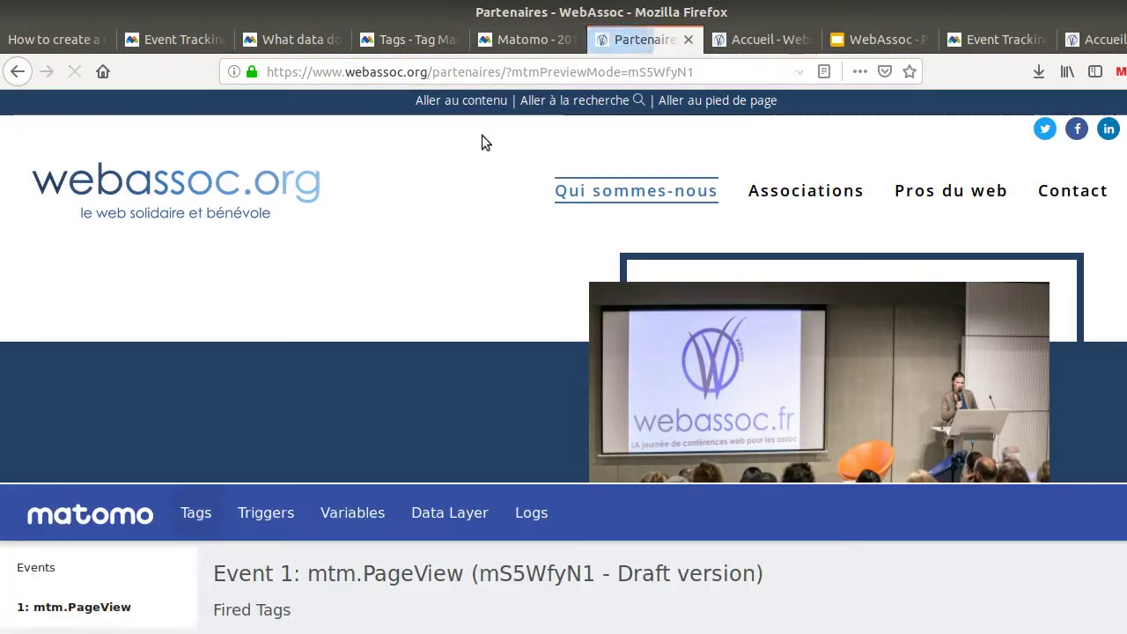
Click the 'les options pour associer votre entreprise' link and inspect the logged mtm.AllLinksClick event
scroll(429, 227, "down", 10)
scroll(428, 220, "down", 15)
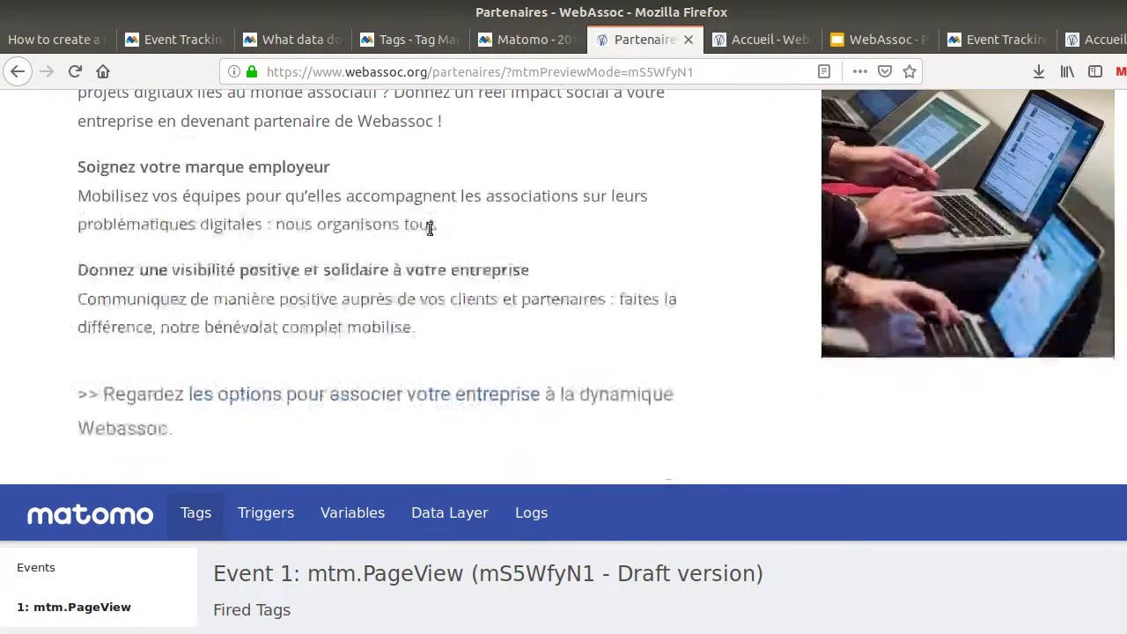
scroll(424, 205, "up", 2)
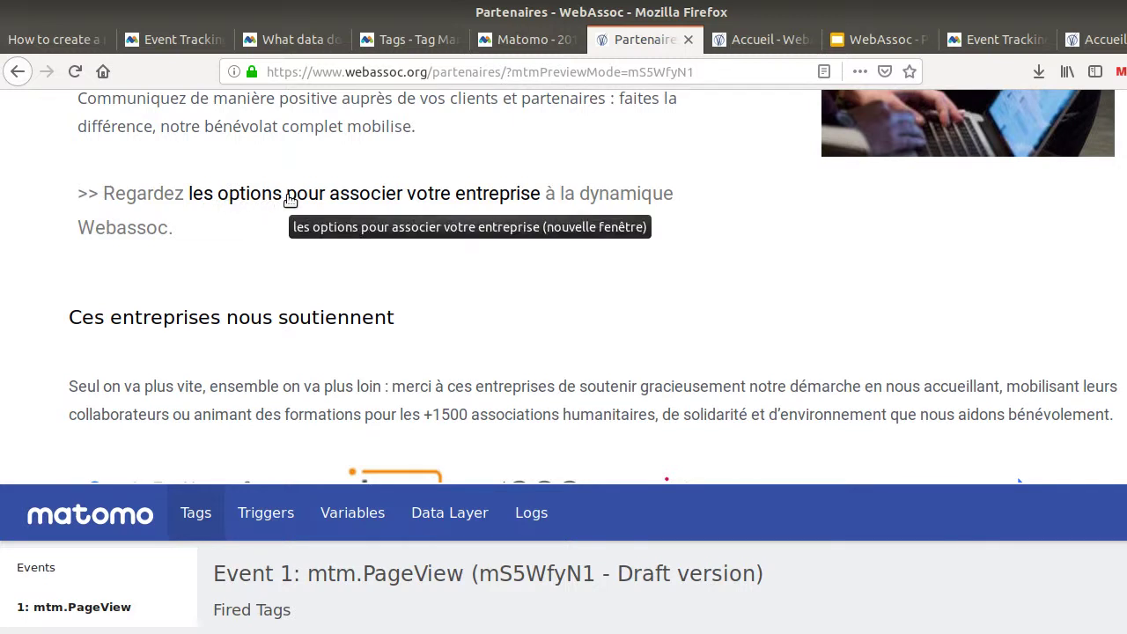
left_click(288, 197)
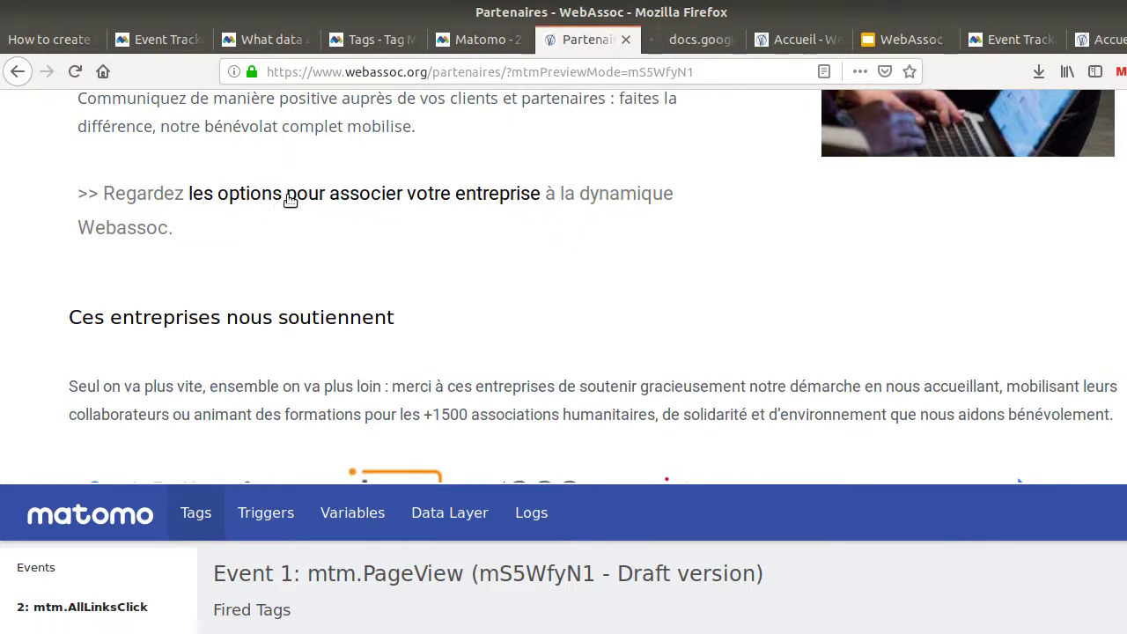
left_click(81, 609)
scroll(264, 599, "down", 2)
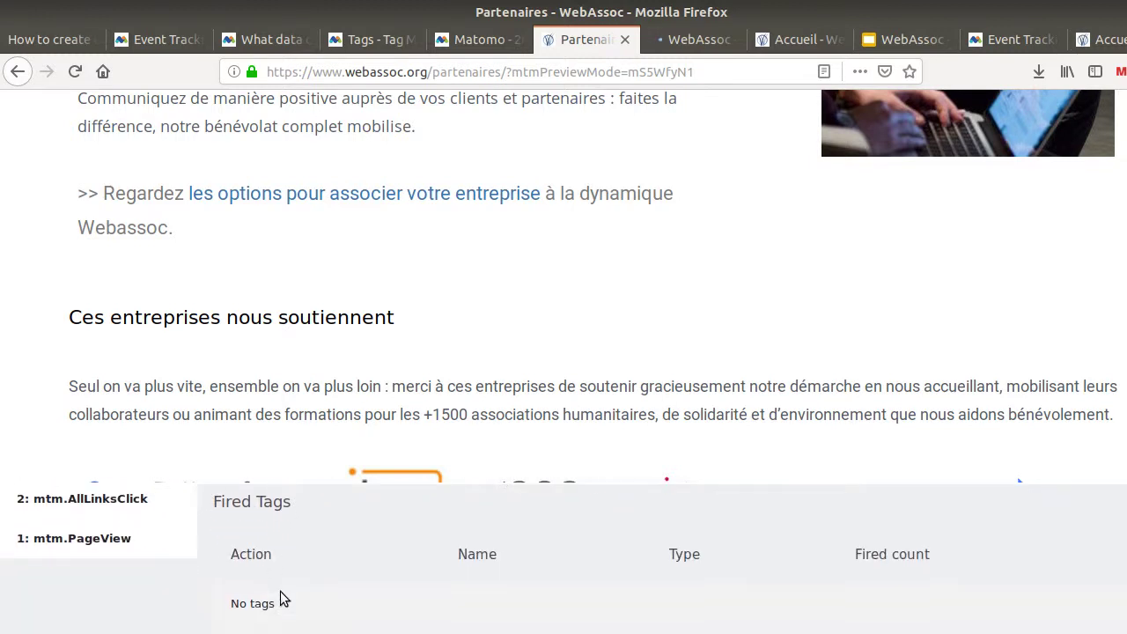
scroll(282, 599, "down", 1)
scroll(284, 598, "up", 3)
scroll(288, 597, "down", 3)
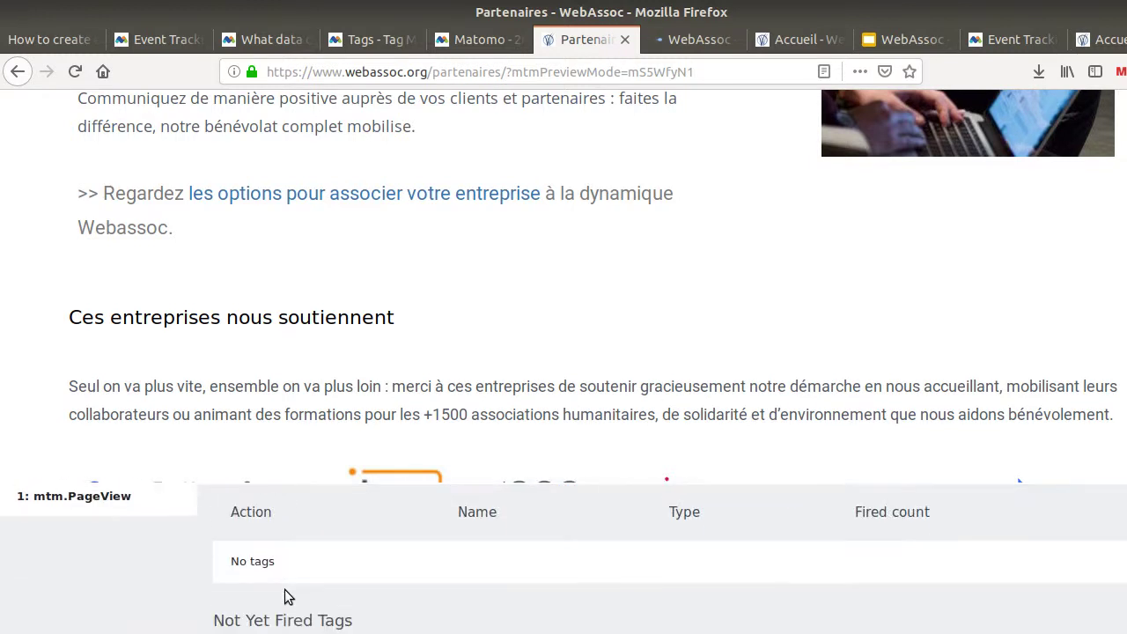
scroll(288, 598, "down", 2)
scroll(288, 597, "up", 3)
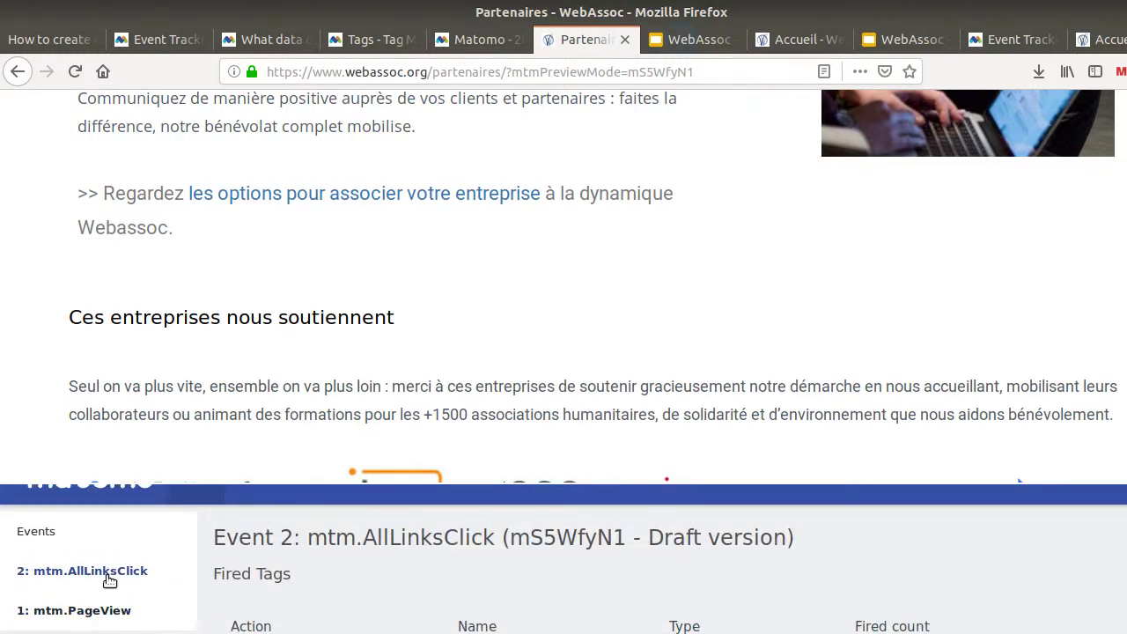
scroll(291, 597, "down", 3)
scroll(291, 597, "down", 1)
scroll(290, 595, "up", 3)
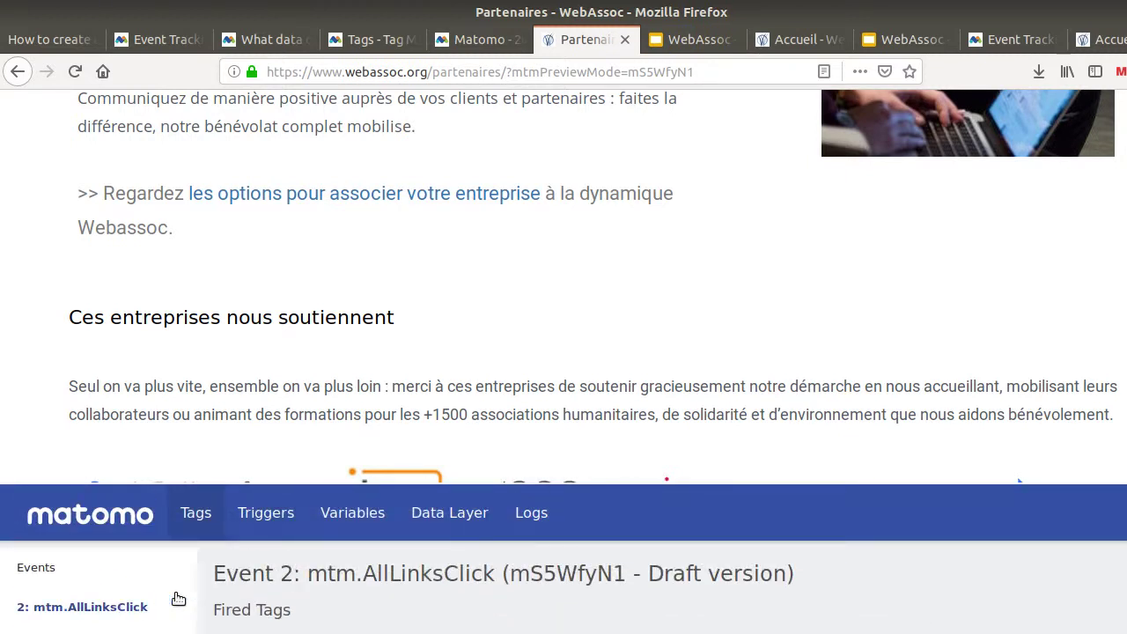
Check event 2's matched triggers and recorded variables, including its ClickText value
left_click(293, 537)
scroll(308, 548, "down", 1)
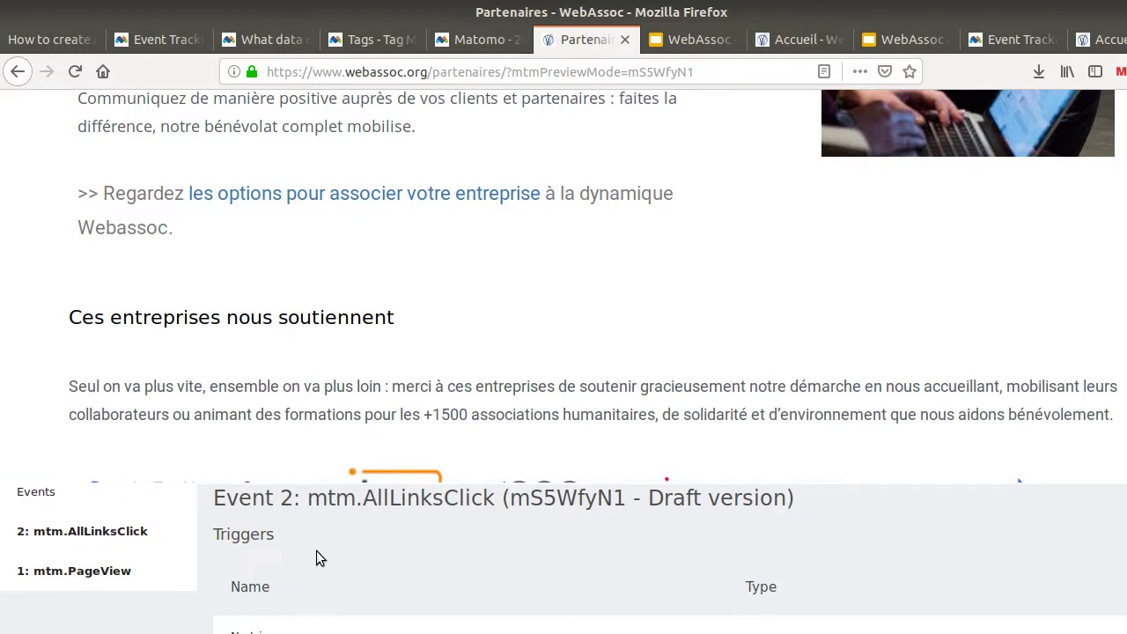
scroll(321, 551, "up", 1)
left_click(344, 513)
scroll(408, 569, "down", 2)
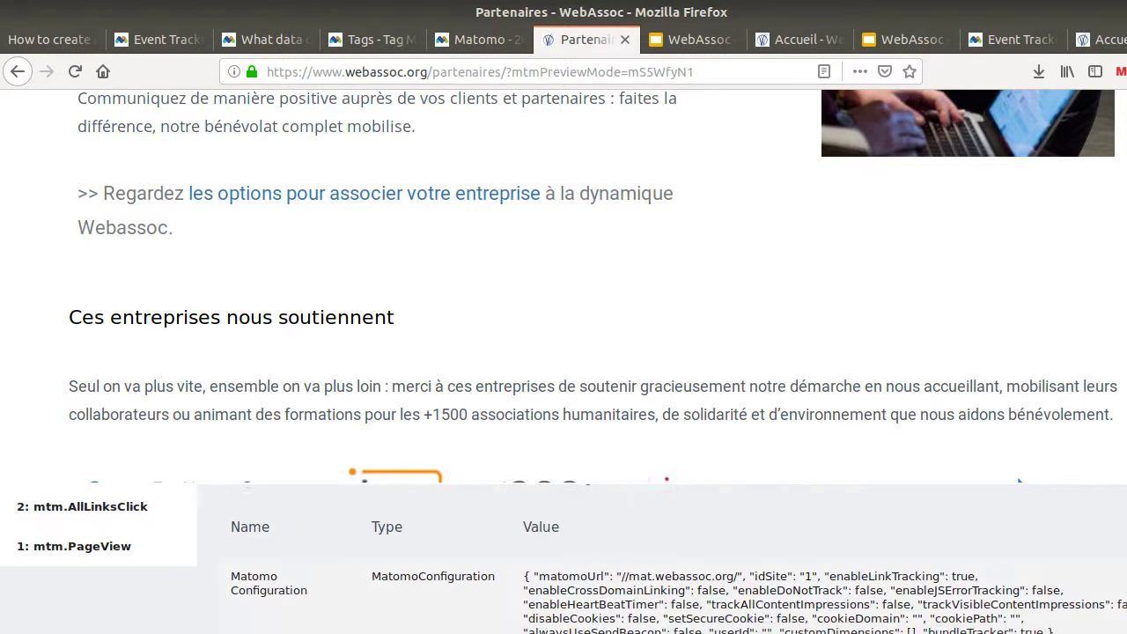
scroll(560, 601, "down", 2)
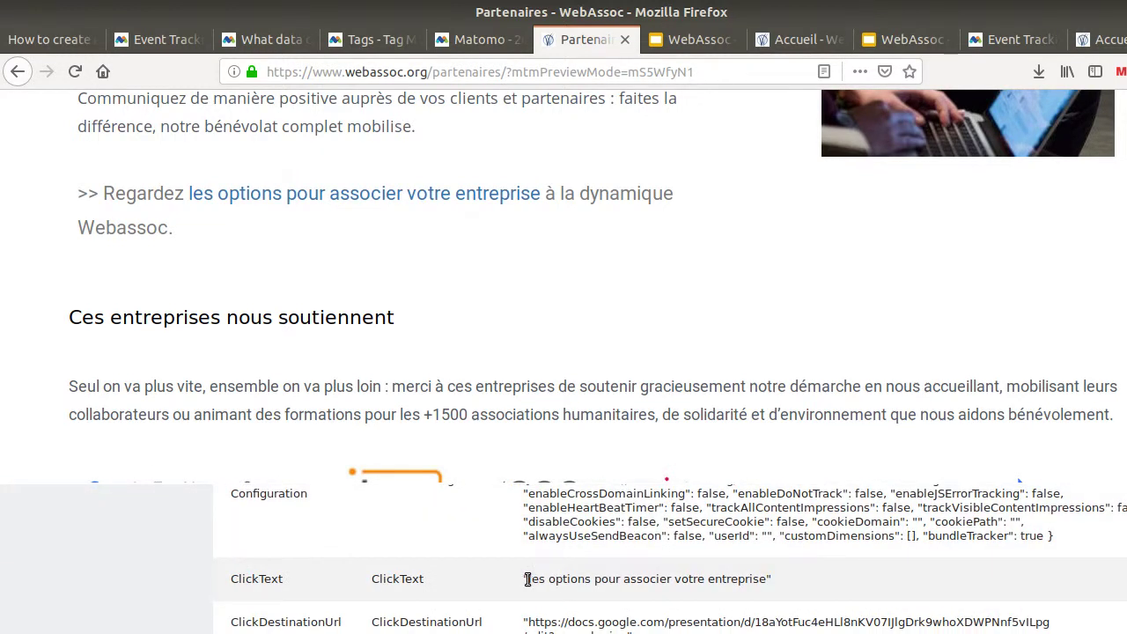
left_click_drag(527, 578, 724, 584)
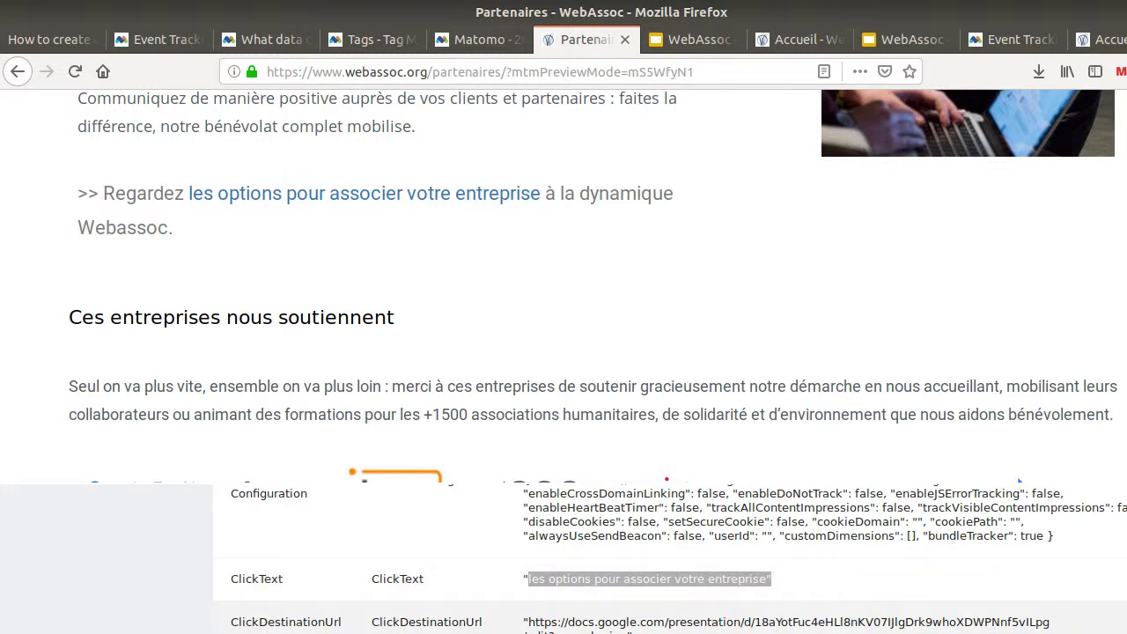
scroll(774, 589, "up", 3)
scroll(774, 588, "down", 3)
scroll(507, 625, "up", 3)
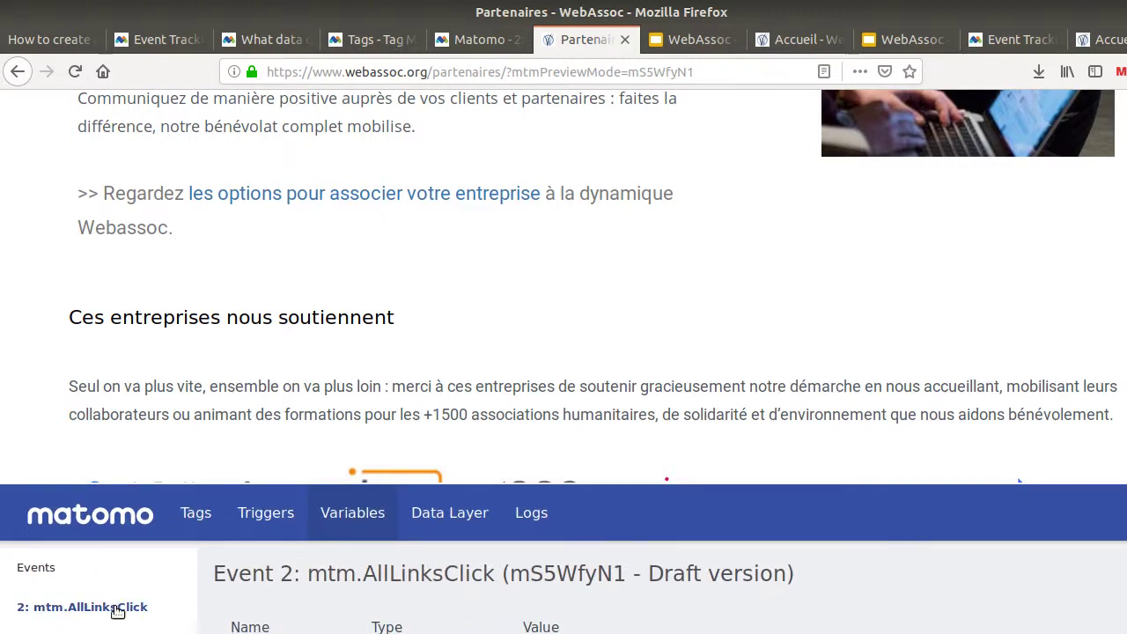
scroll(196, 625, "down", 3)
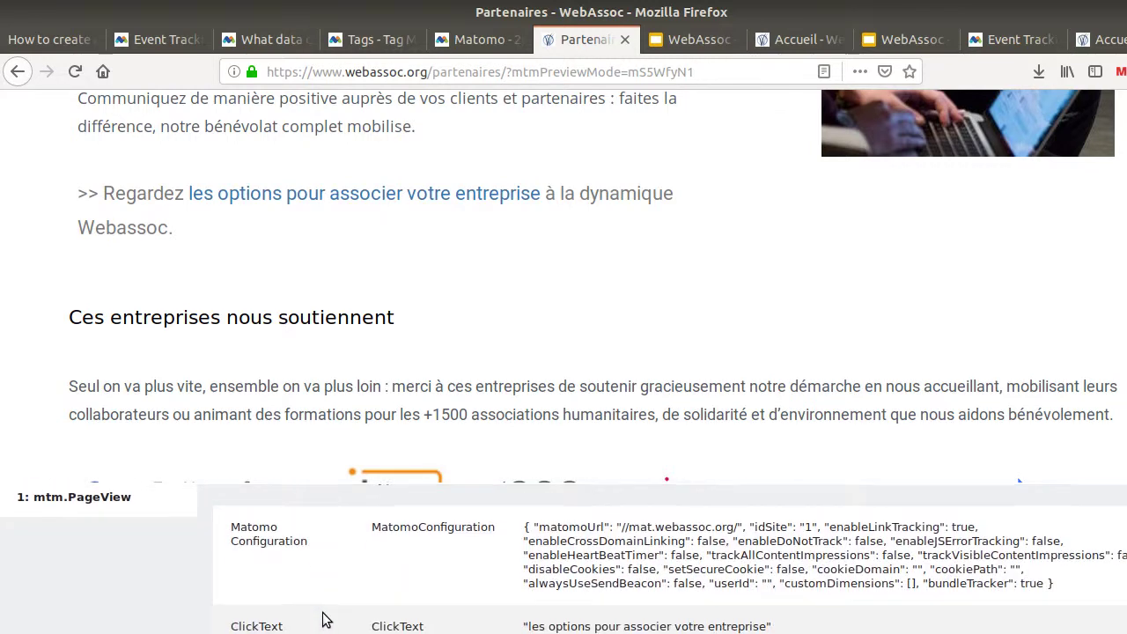
scroll(294, 614, "up", 3)
left_click(269, 525)
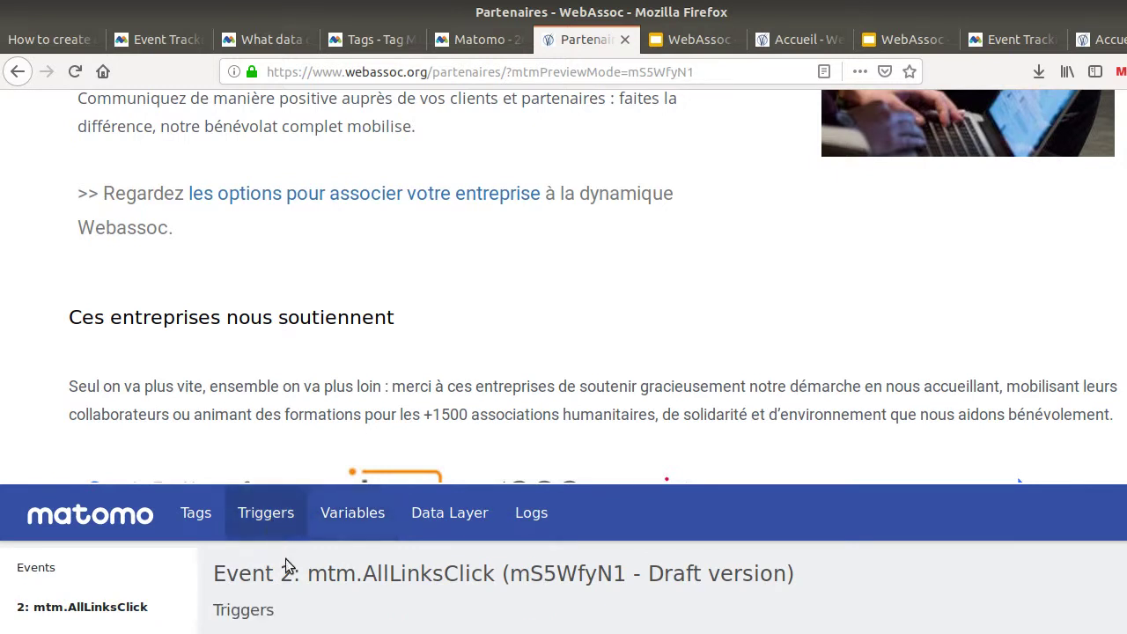
scroll(296, 586, "up", 2)
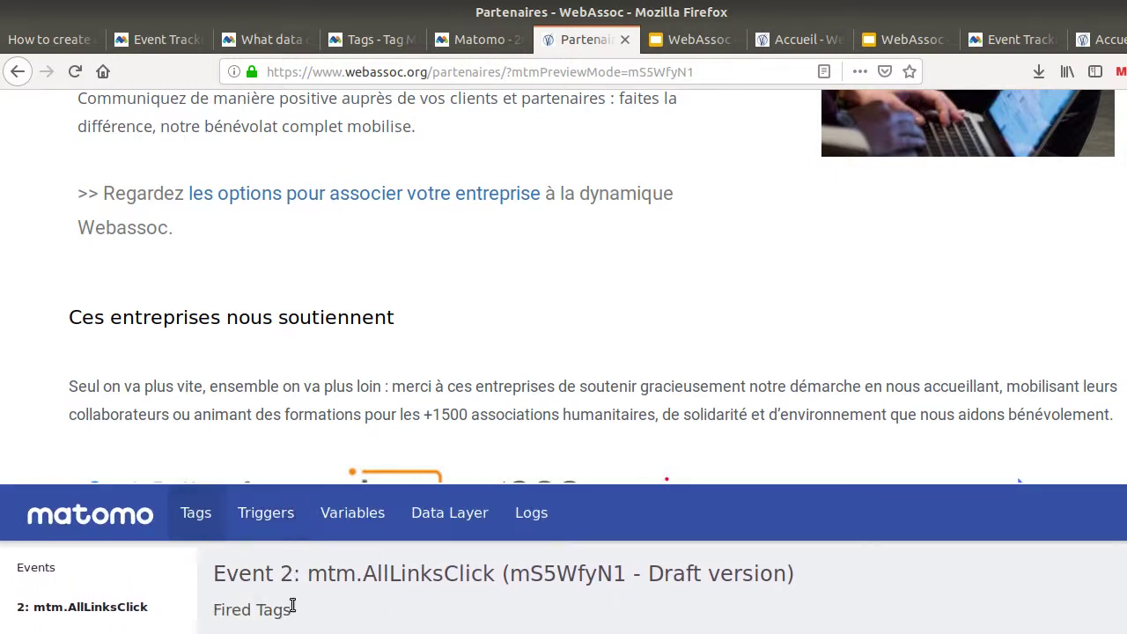
scroll(296, 607, "down", 3)
scroll(297, 610, "up", 2)
Follow the partnership link again, inspect the new event 3, and return to the tag editor
left_click(423, 194)
scroll(369, 450, "down", 1)
scroll(369, 450, "down", 3)
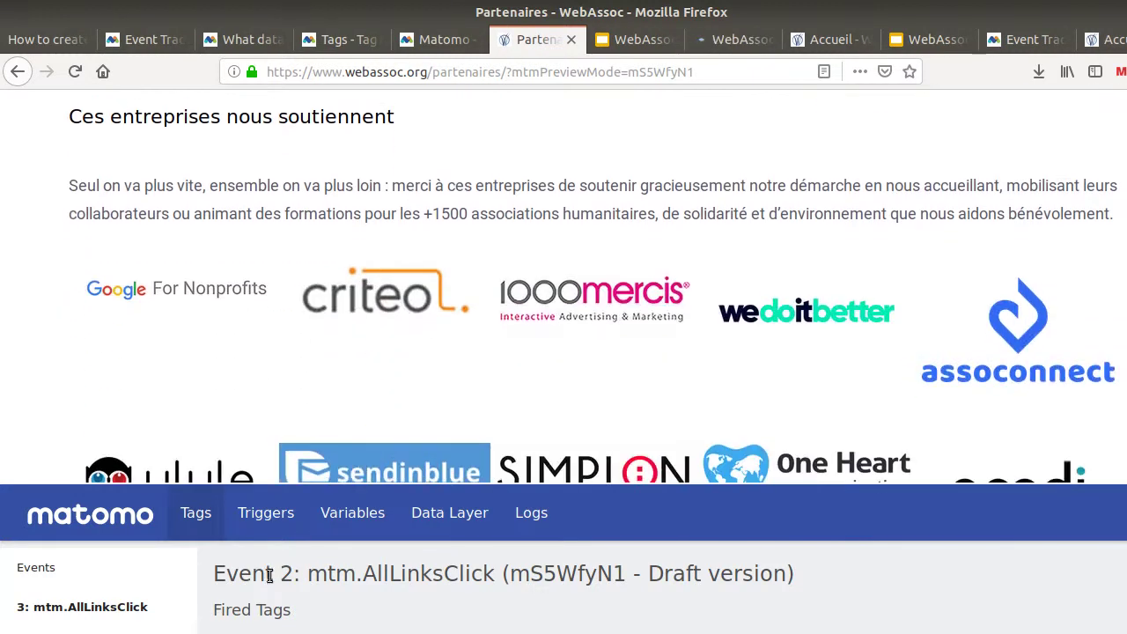
scroll(269, 581, "down", 3)
scroll(139, 576, "up", 2)
left_click(121, 558)
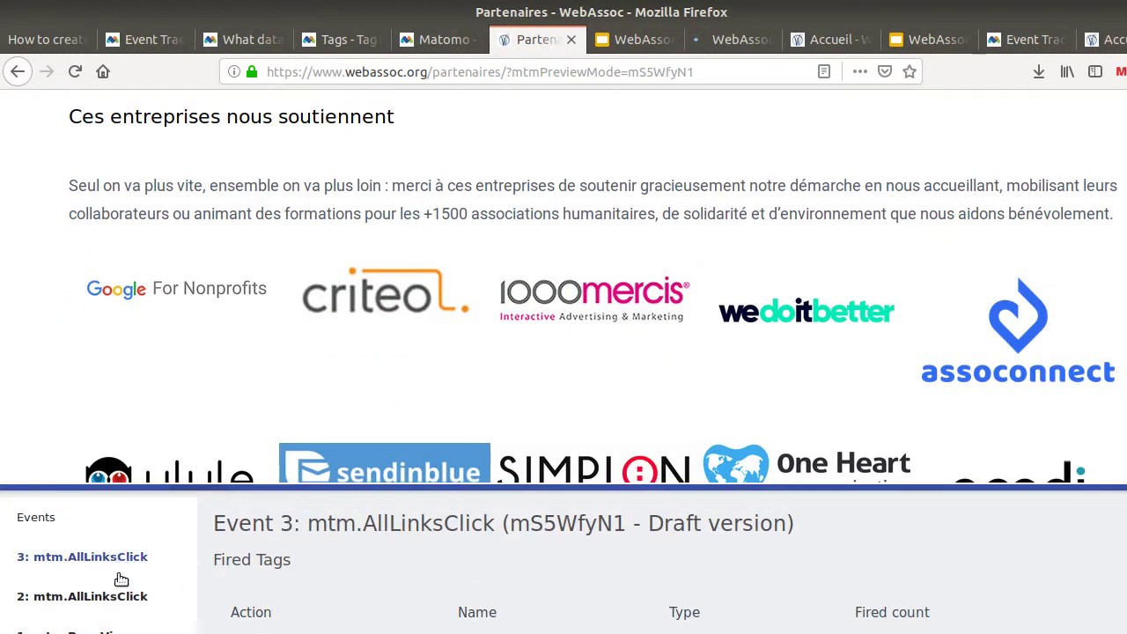
scroll(314, 599, "down", 3)
scroll(314, 599, "up", 4)
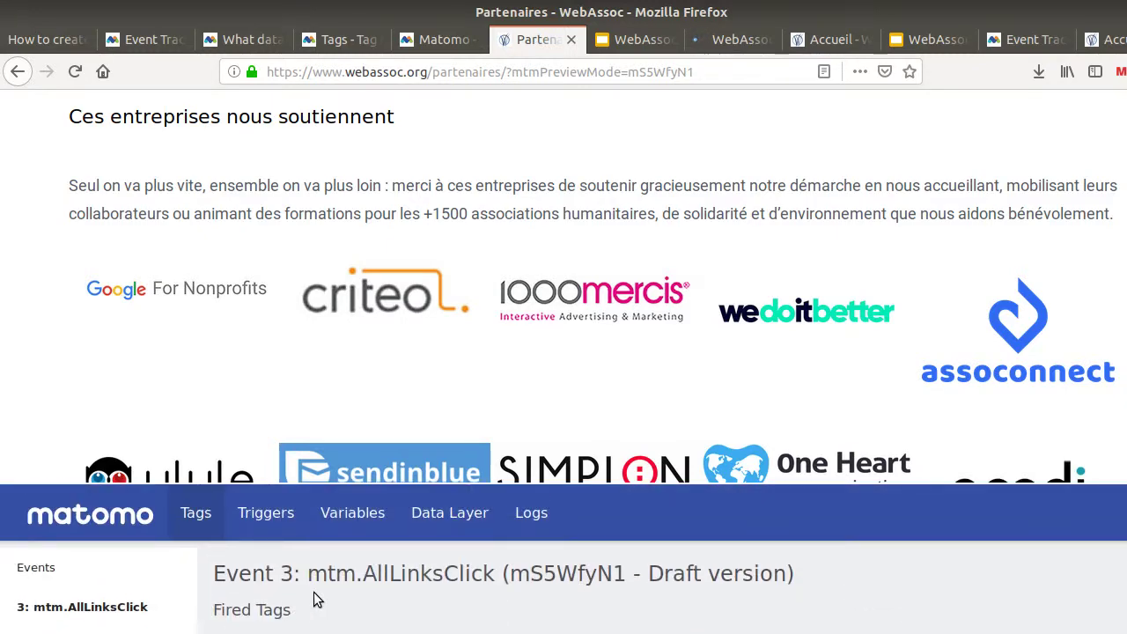
left_click(330, 39)
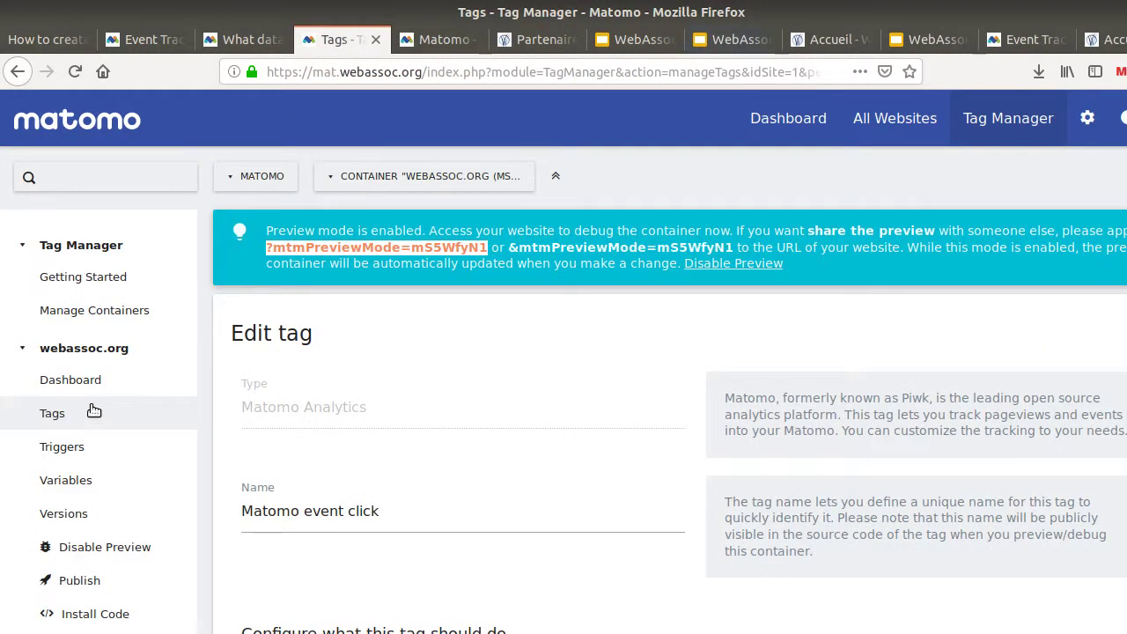
left_click(444, 40)
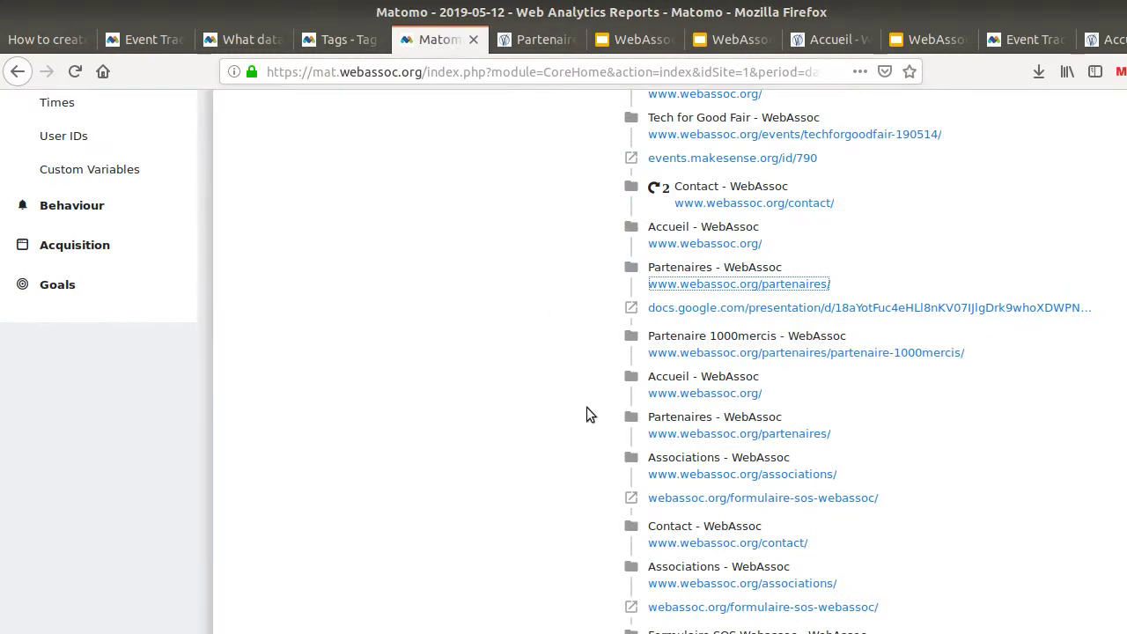
scroll(585, 401, "up", 5)
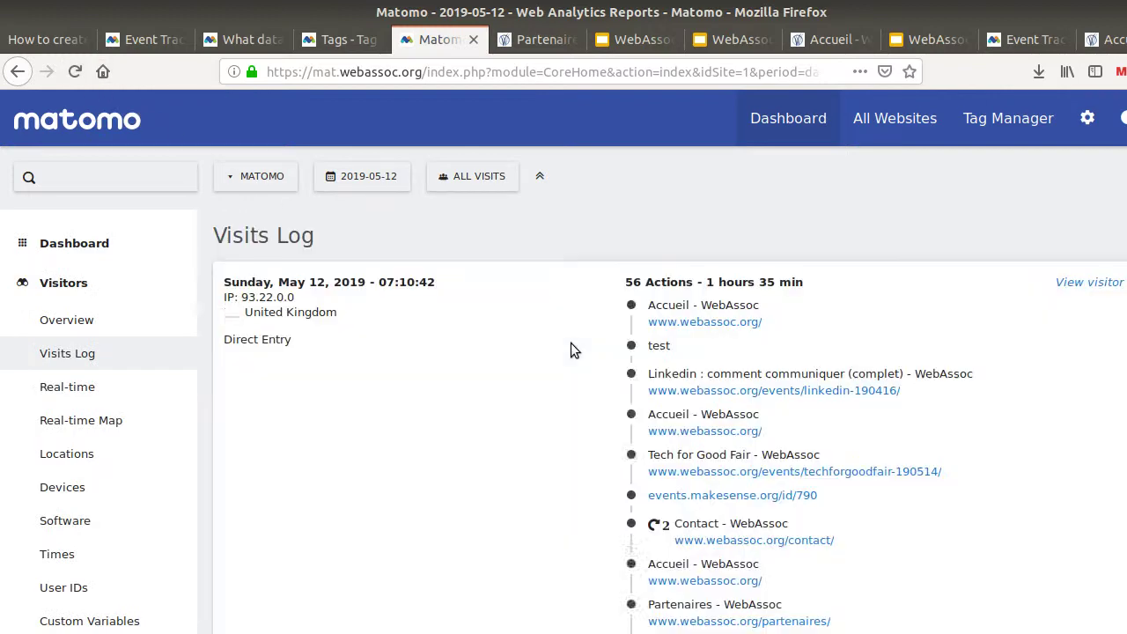
scroll(695, 387, "down", 3)
scroll(699, 390, "down", 12)
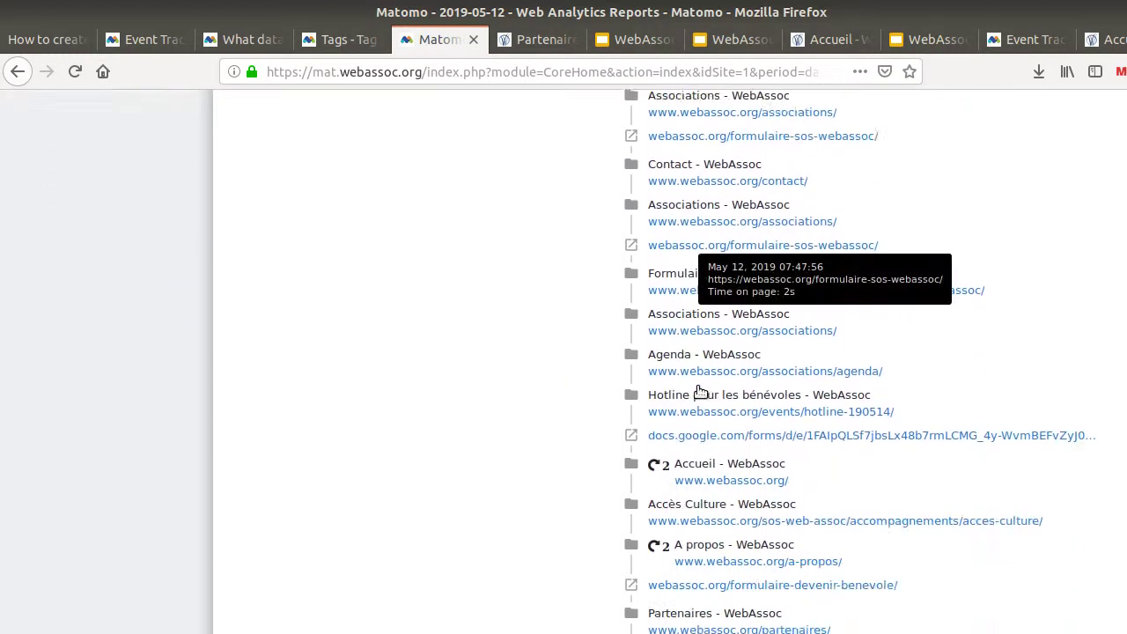
scroll(696, 391, "down", 7)
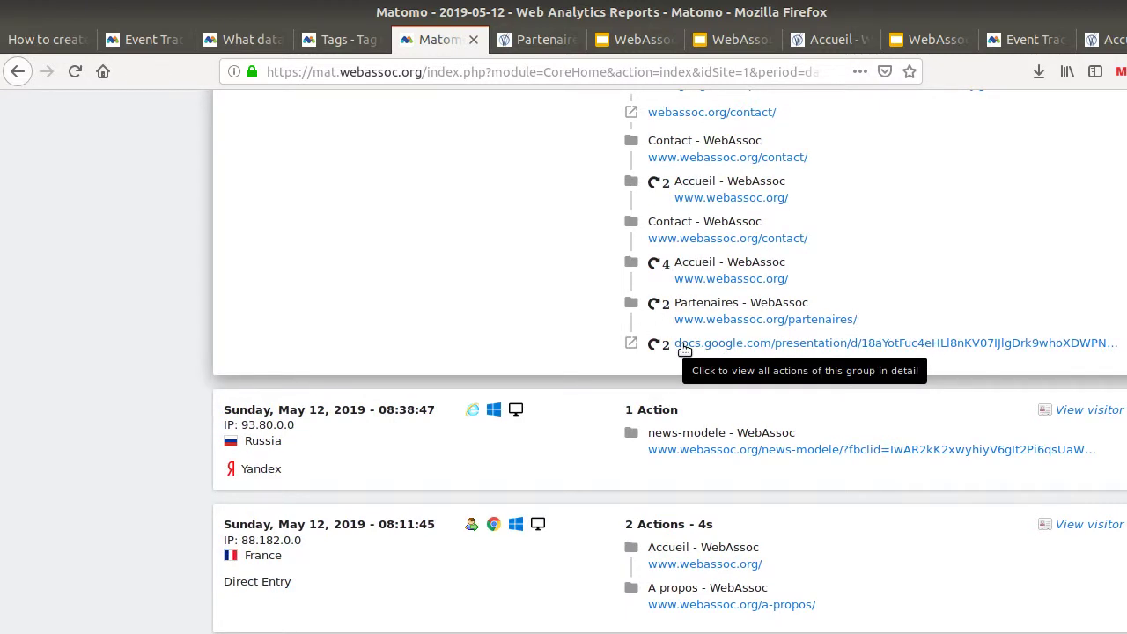
scroll(709, 350, "up", 2)
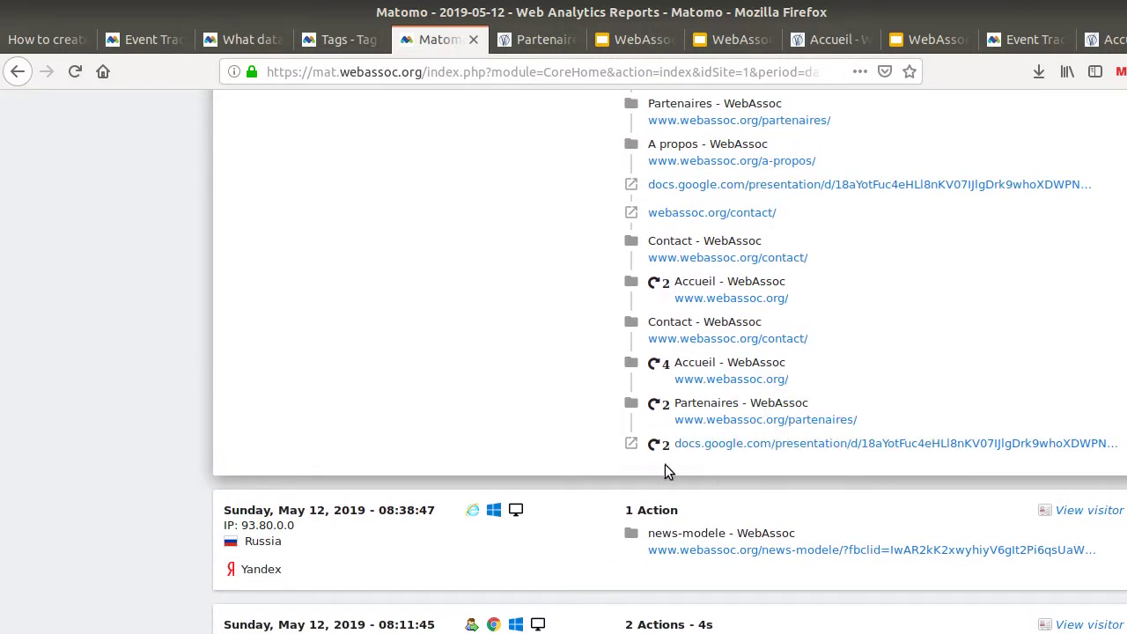
left_click(354, 43)
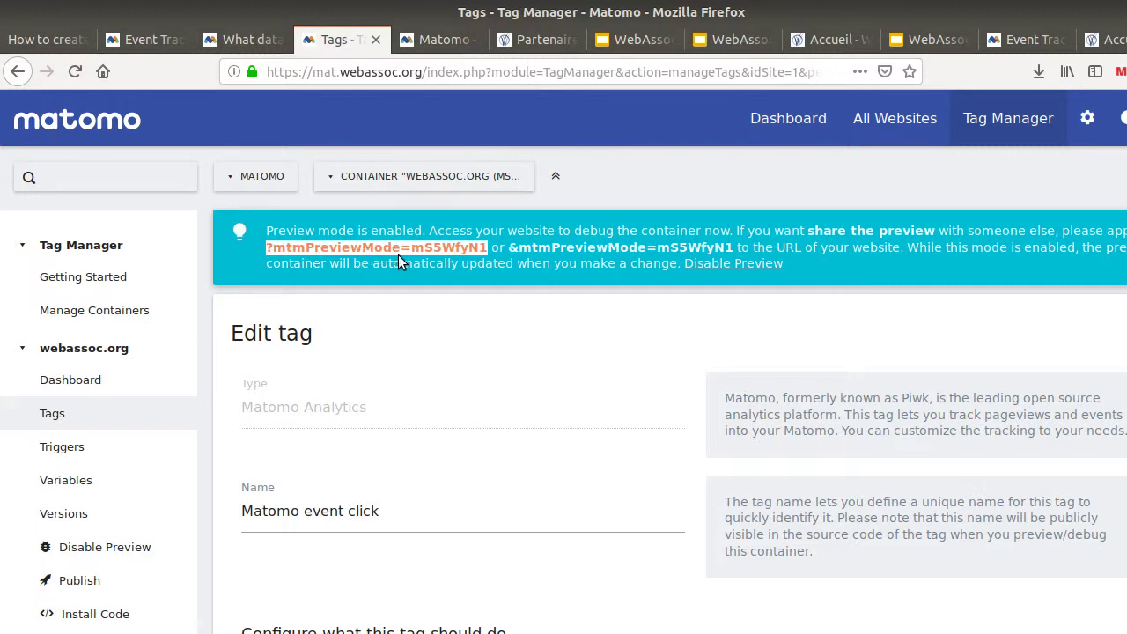
In preview, follow the Partenaires page's 'les options pour associer votre entreprise' Google Slides link and come back
left_click(539, 40)
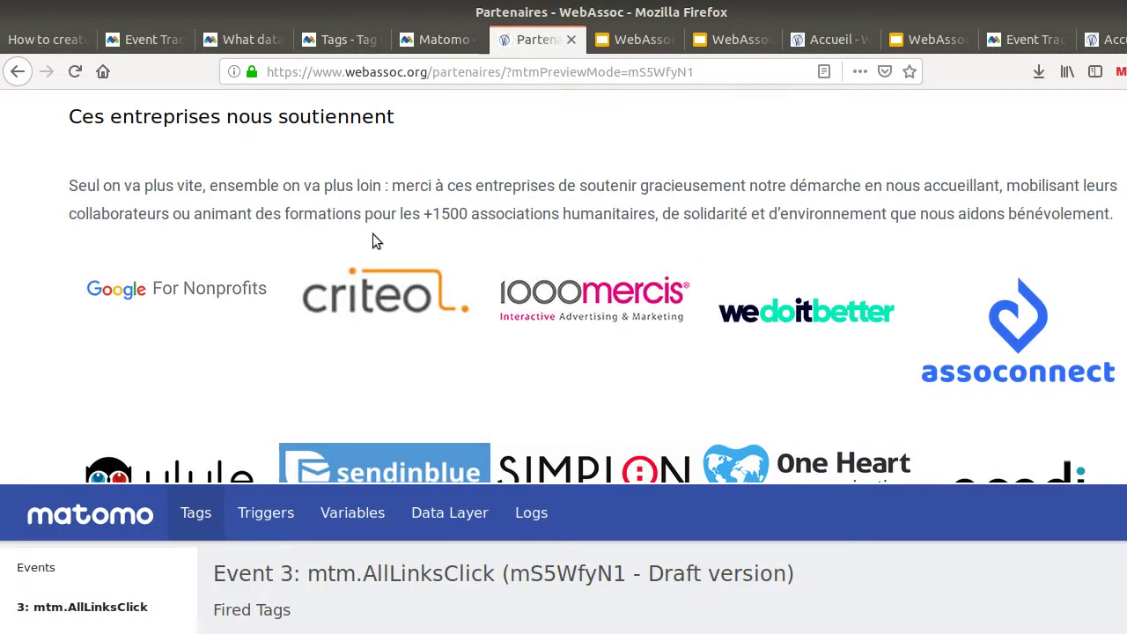
scroll(273, 302, "up", 4)
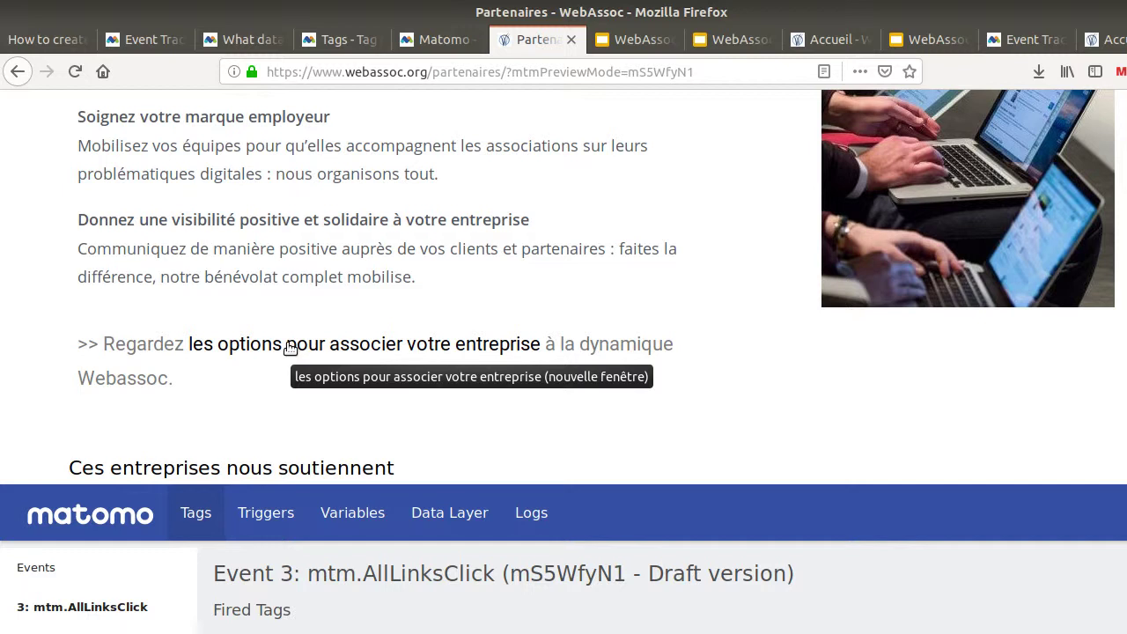
left_click(291, 346)
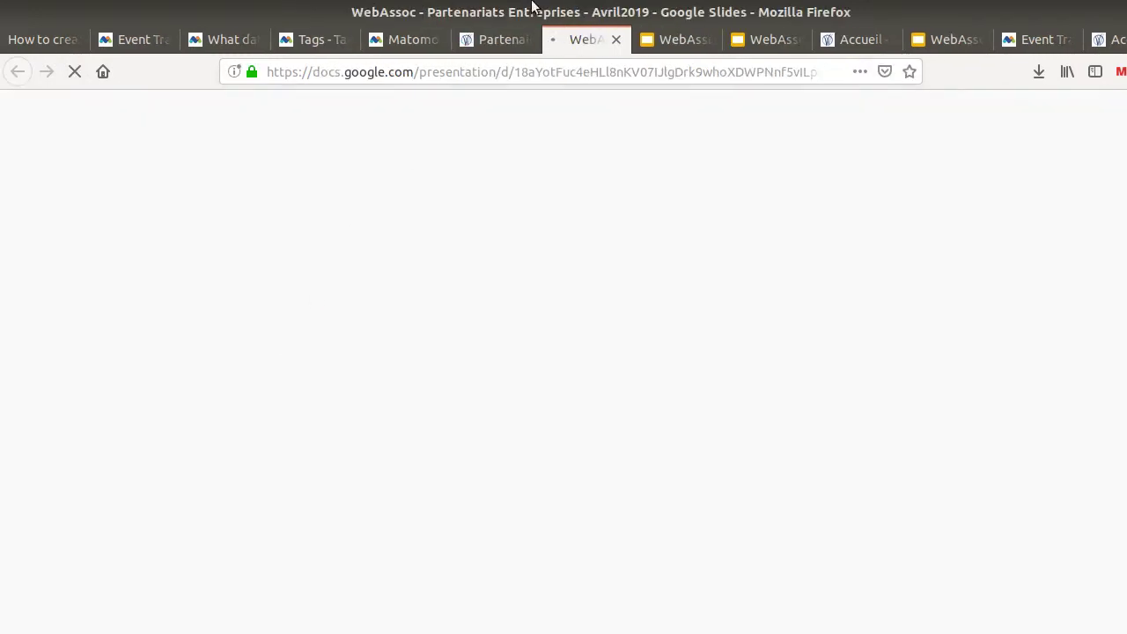
left_click(511, 42)
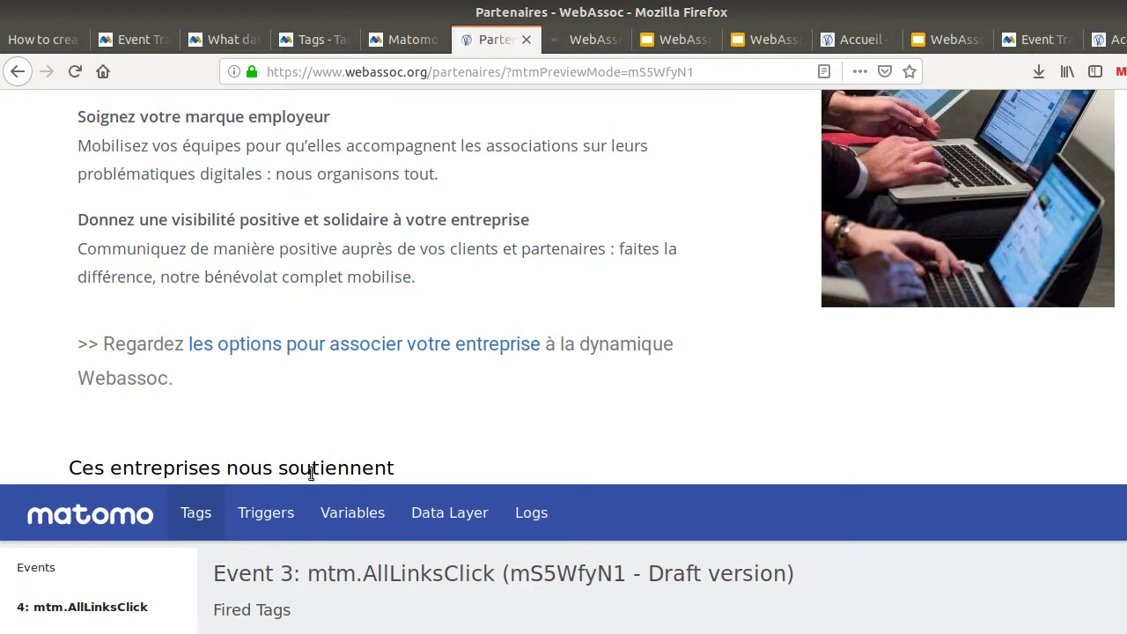
Inspect link click event 4: mtm.AllLinksClick and confirm no tags fired
left_click(166, 606)
scroll(432, 605, "down", 2)
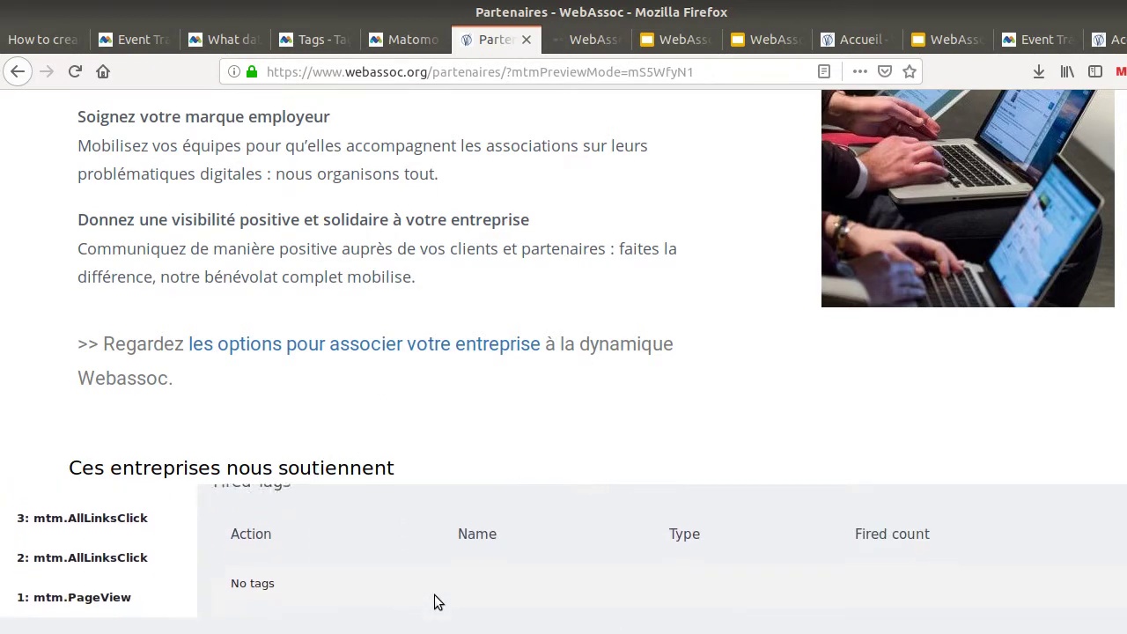
scroll(432, 603, "up", 3)
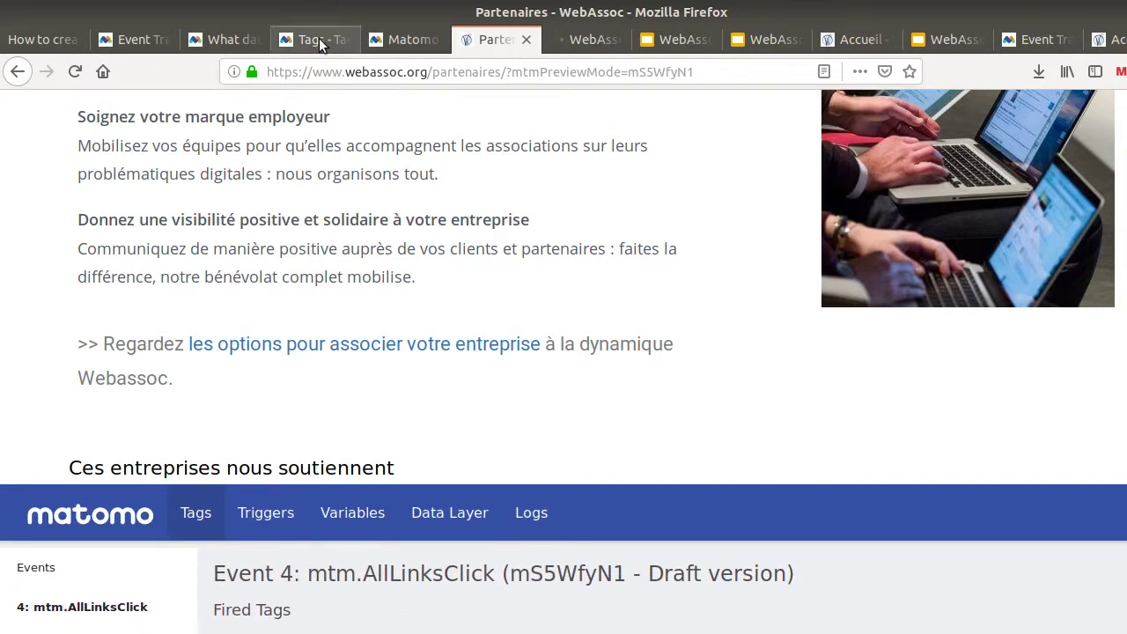
left_click(313, 39)
scroll(453, 528, "down", 5)
scroll(467, 519, "down", 9)
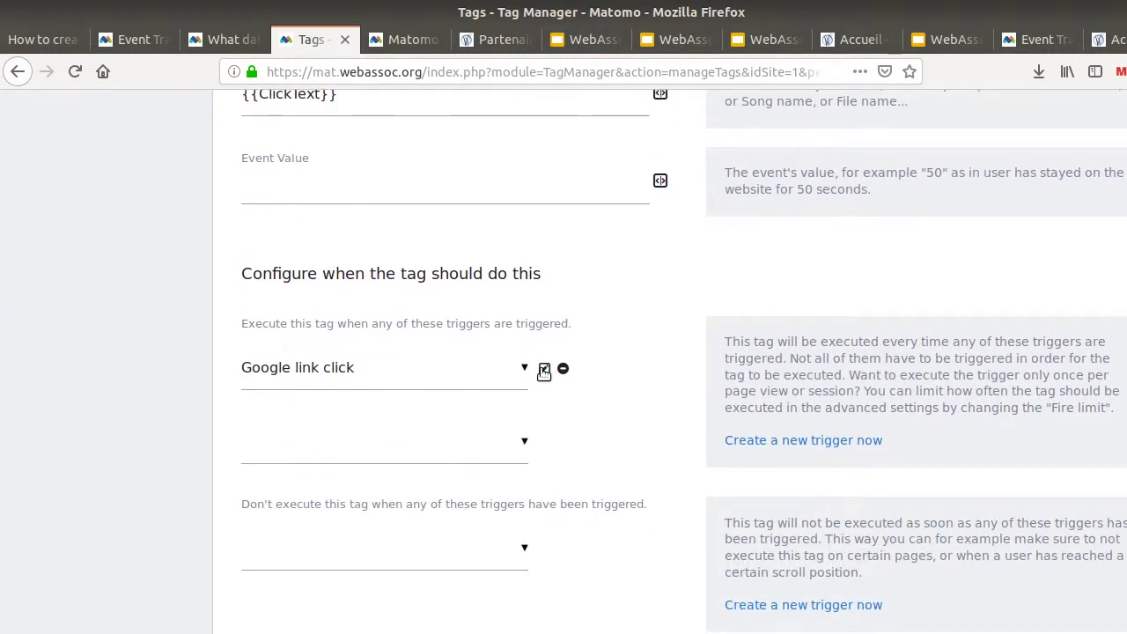
Change the 'Google link click' trigger's Click Destination URL operator from equals to contains docs.google.com
left_click(544, 370)
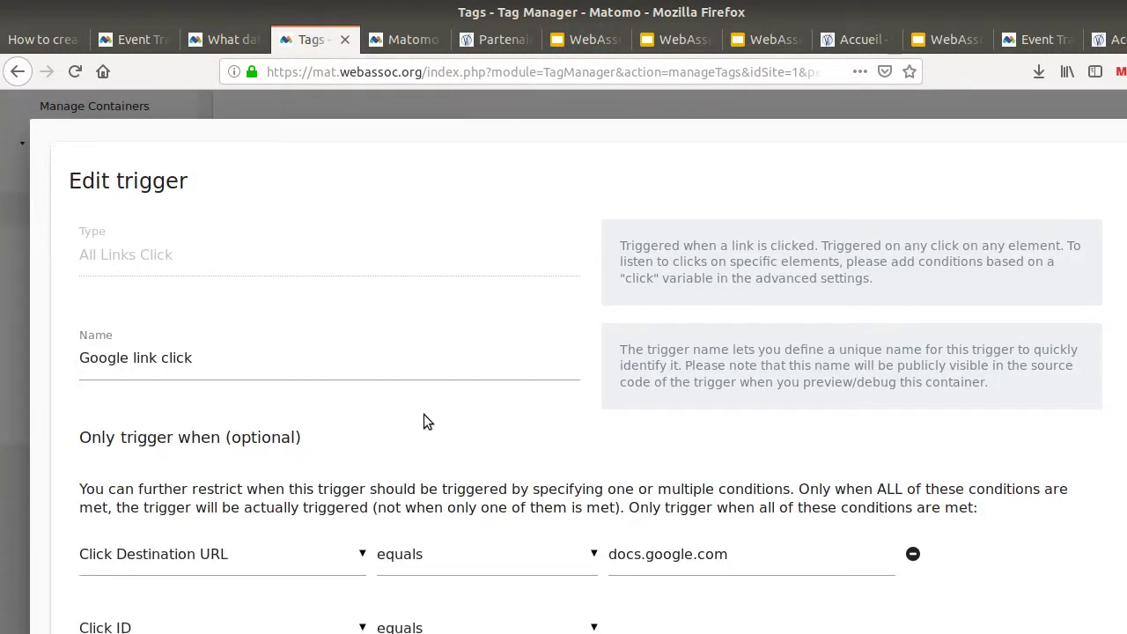
scroll(423, 414, "down", 3)
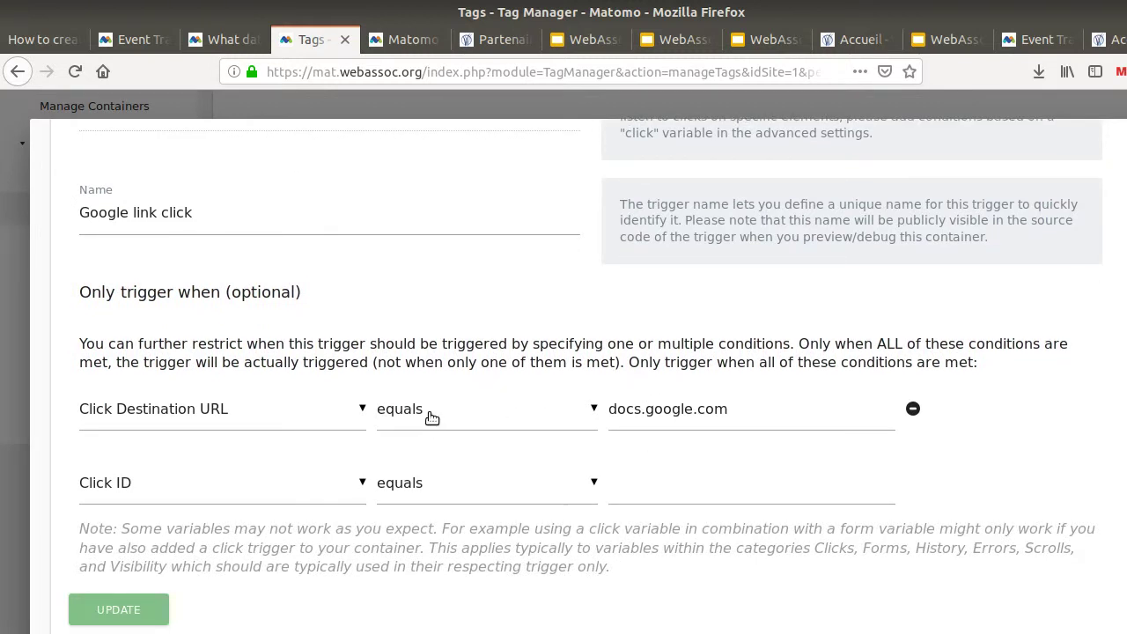
left_click(432, 417)
scroll(503, 484, "up", 1)
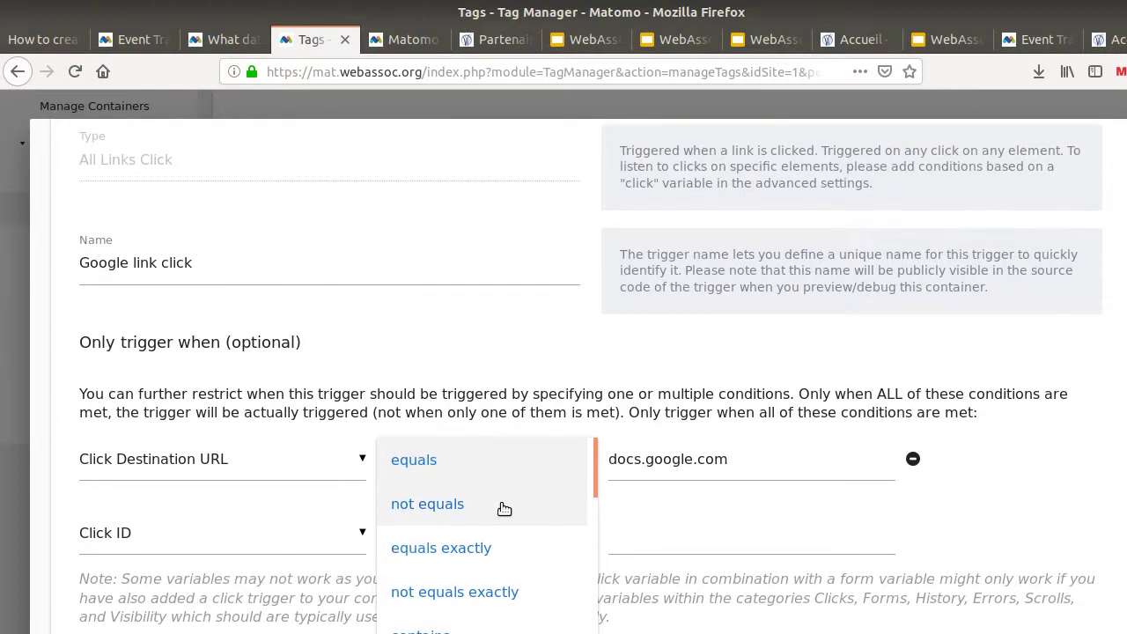
scroll(504, 509, "down", 3)
scroll(499, 508, "up", 3)
left_click(453, 537)
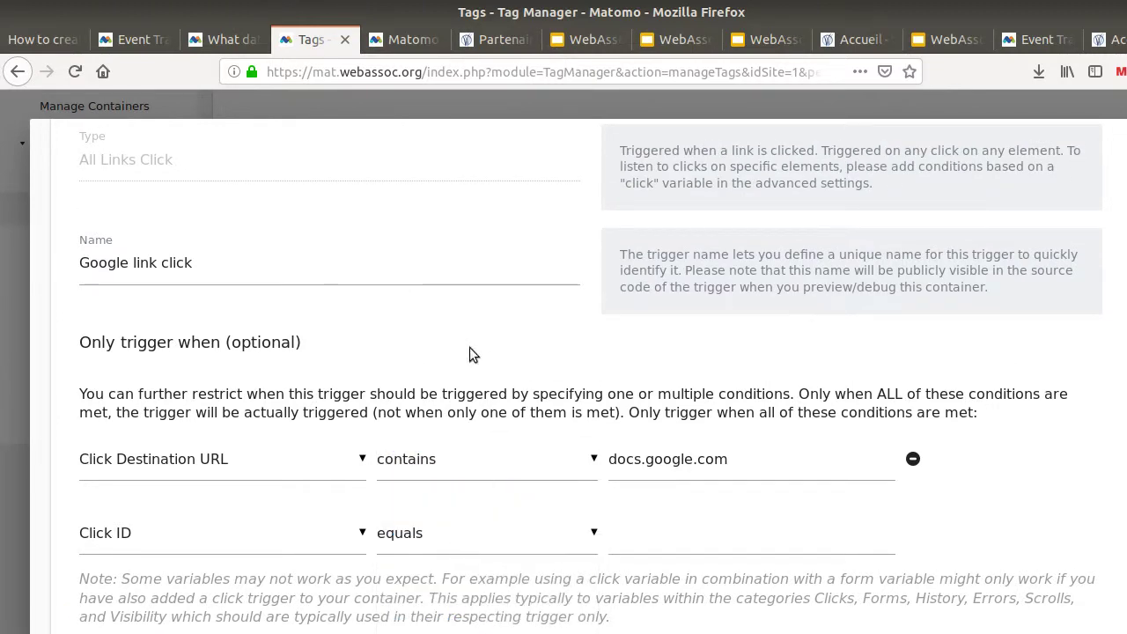
scroll(449, 407, "down", 3)
left_click(144, 529)
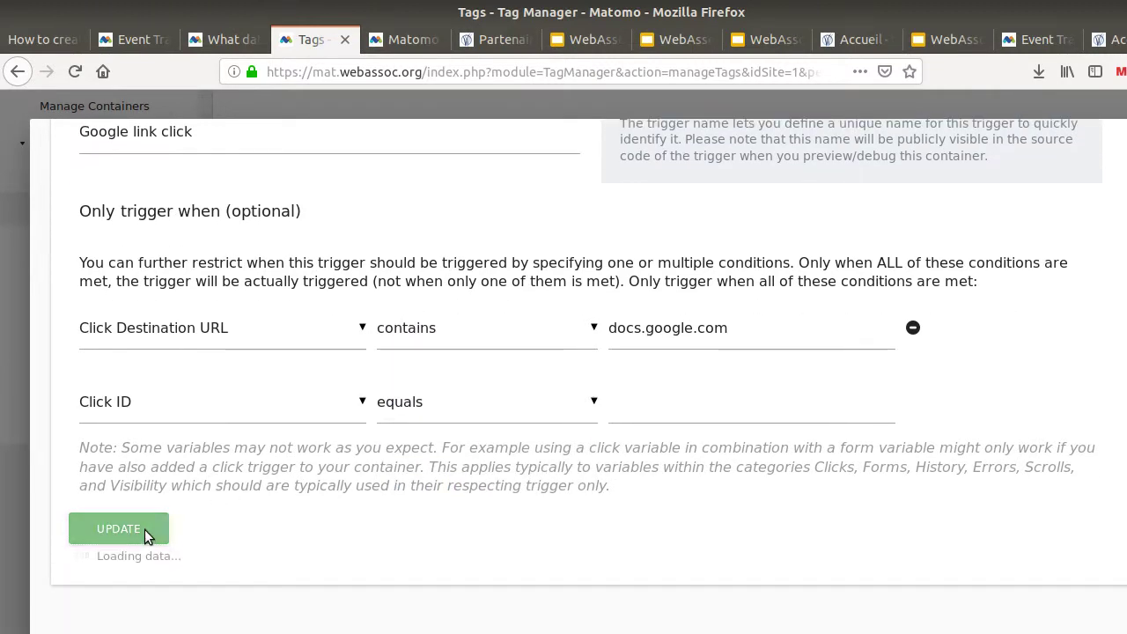
scroll(529, 387, "up", 3)
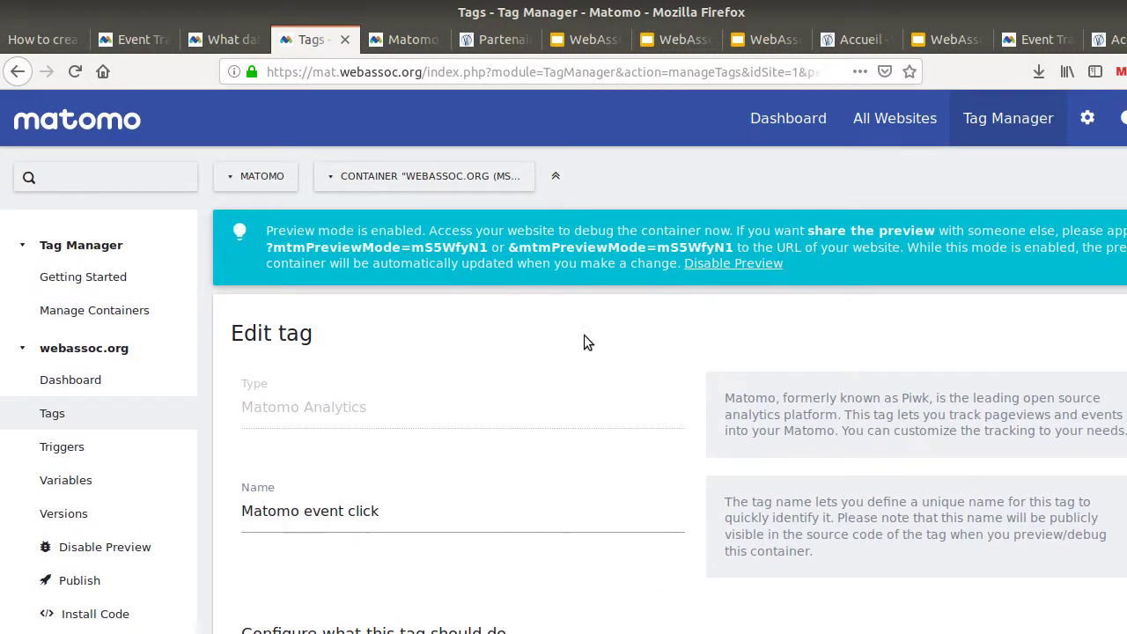
Reload the Partenaires page with the updated container and follow the Google Slides link again
left_click(480, 41)
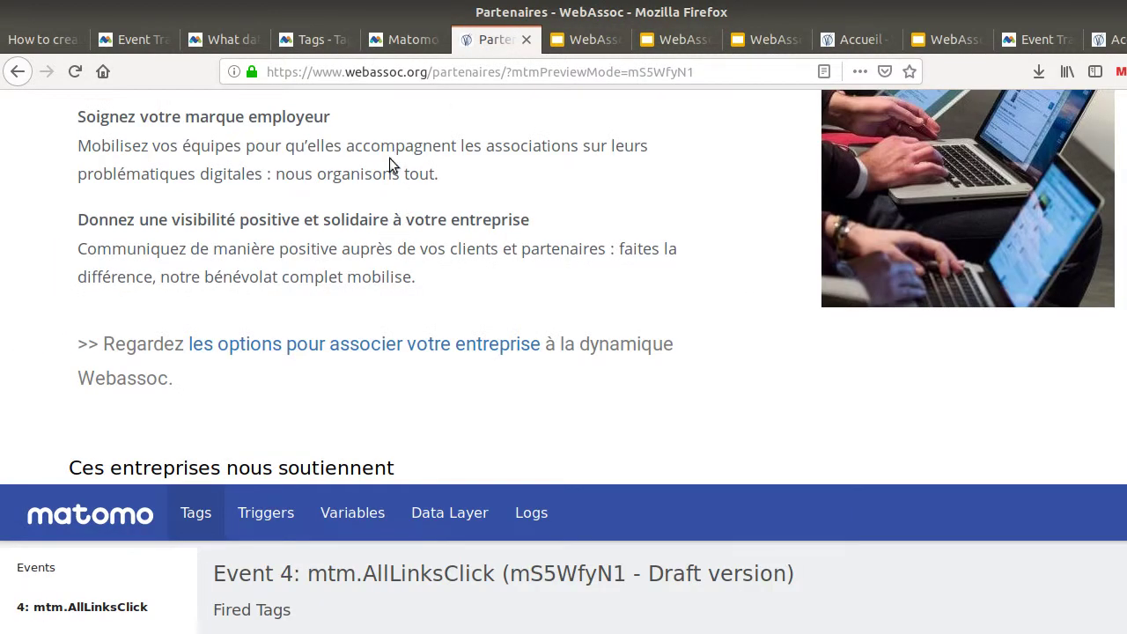
left_click(530, 72)
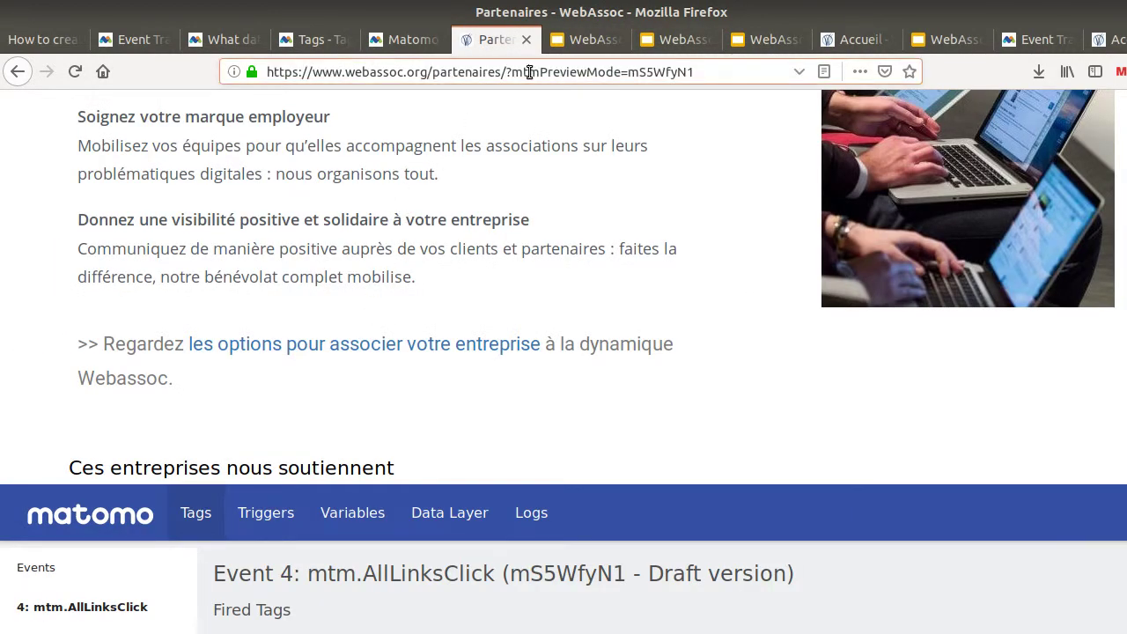
key("Return")
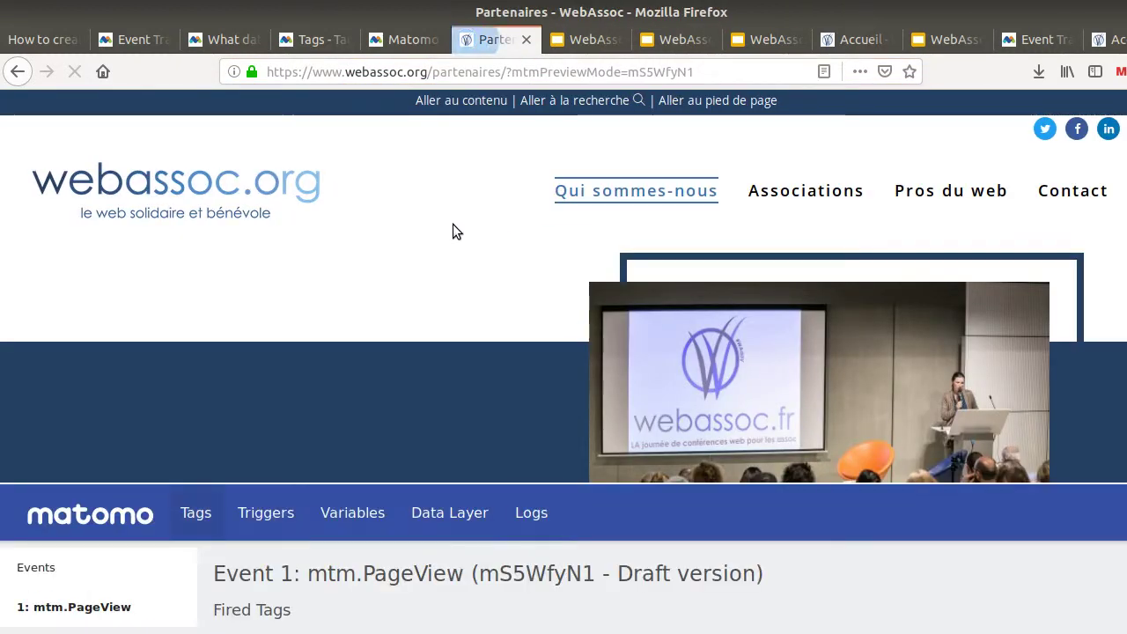
scroll(438, 279, "down", 15)
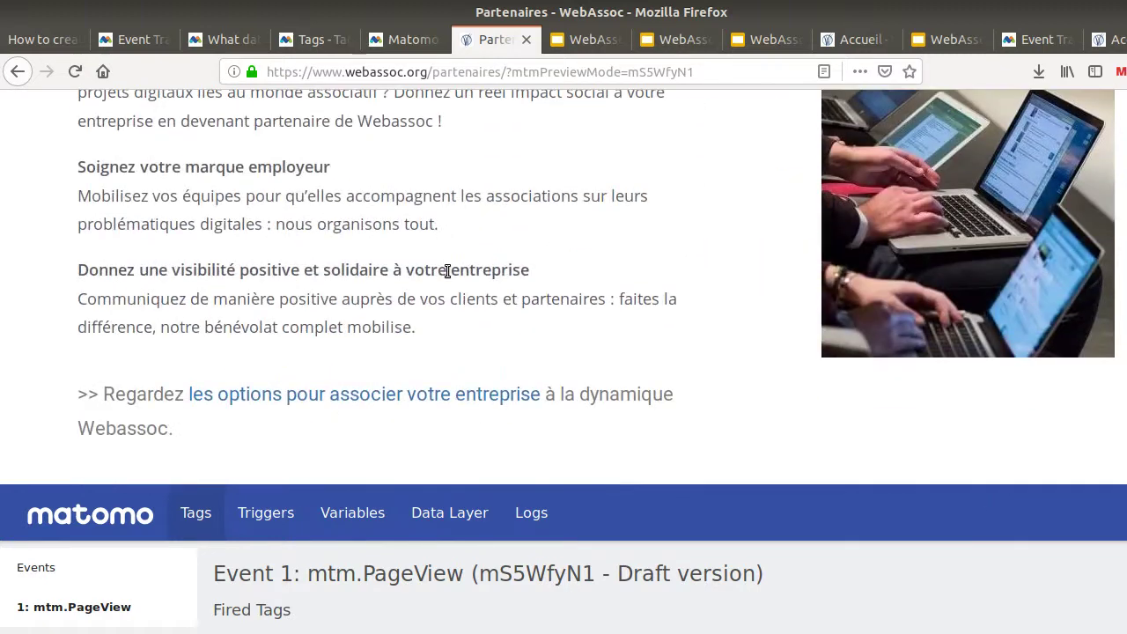
scroll(447, 271, "down", 6)
scroll(443, 266, "up", 4)
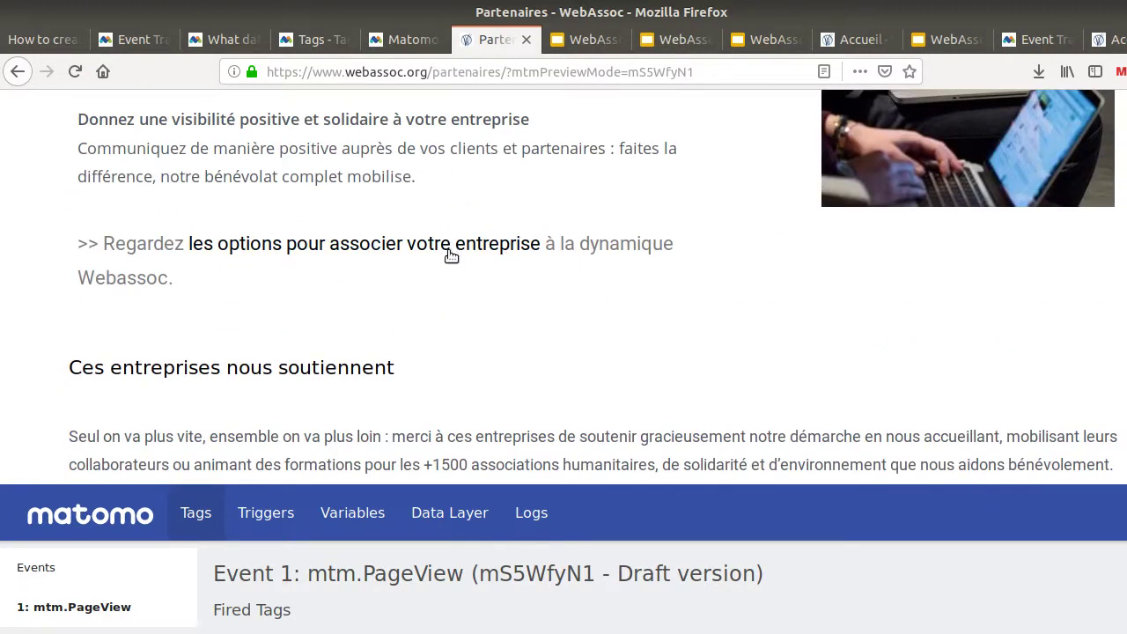
left_click(449, 254)
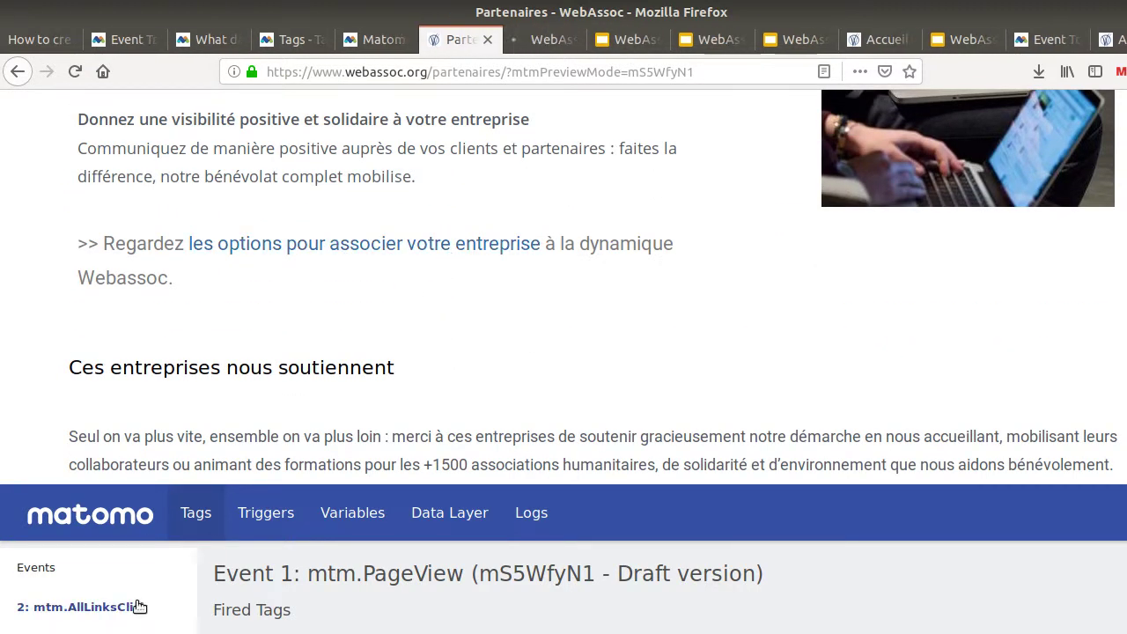
Check event 2: mtm.AllLinksClick shows 'Matomo event click' fired, with its ClickText and ClickDestinationUrl values
left_click(79, 607)
scroll(370, 566, "down", 5)
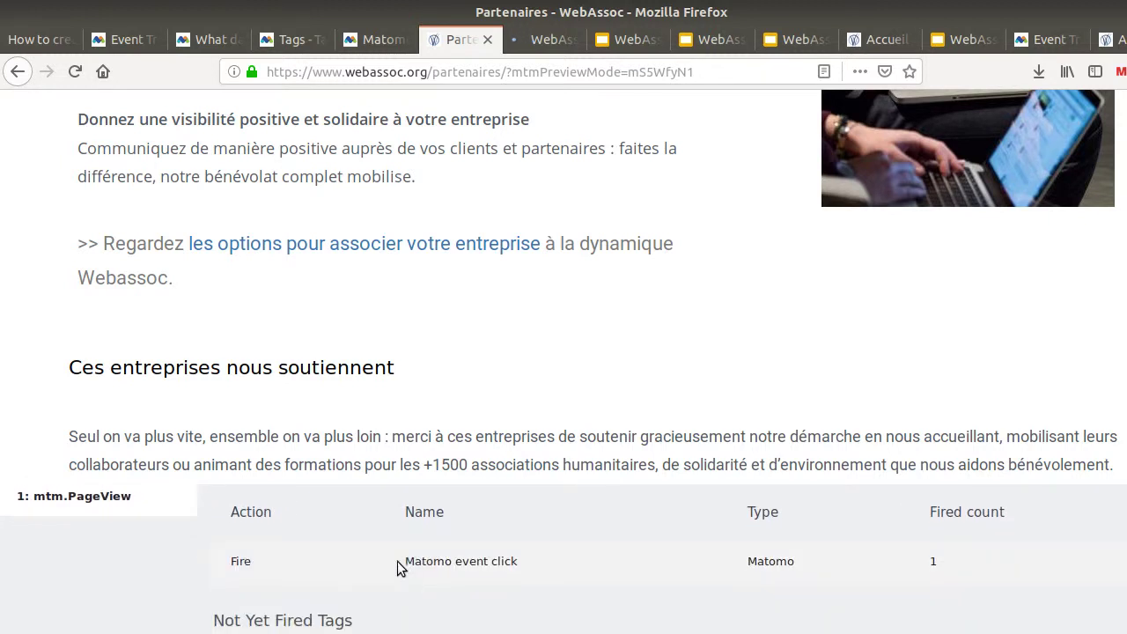
left_click_drag(398, 563, 521, 562)
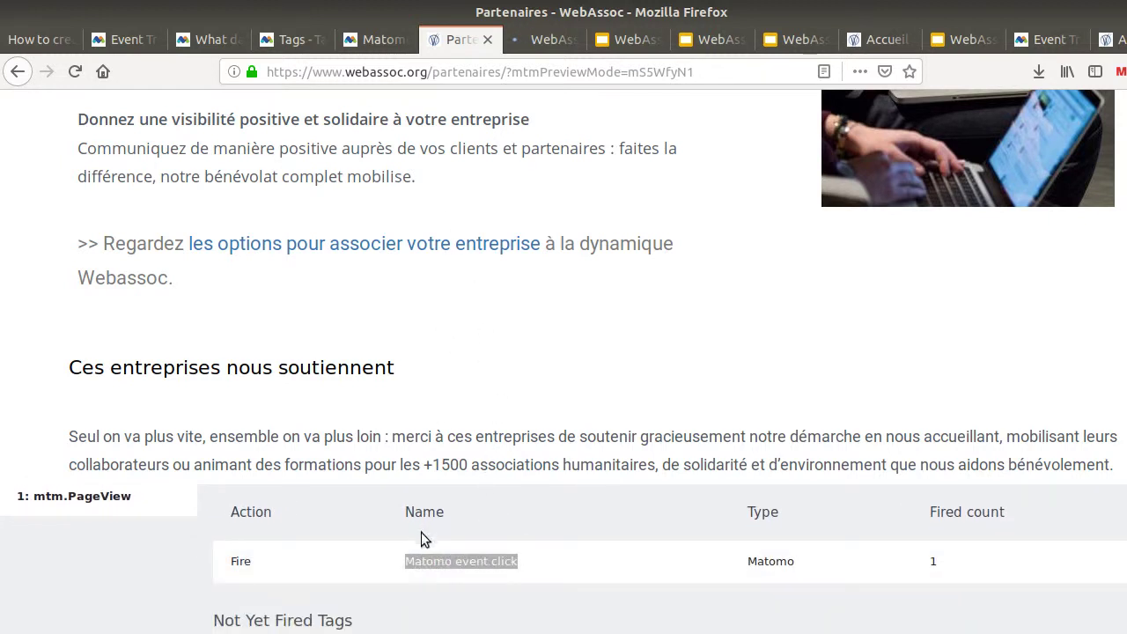
scroll(421, 532, "up", 5)
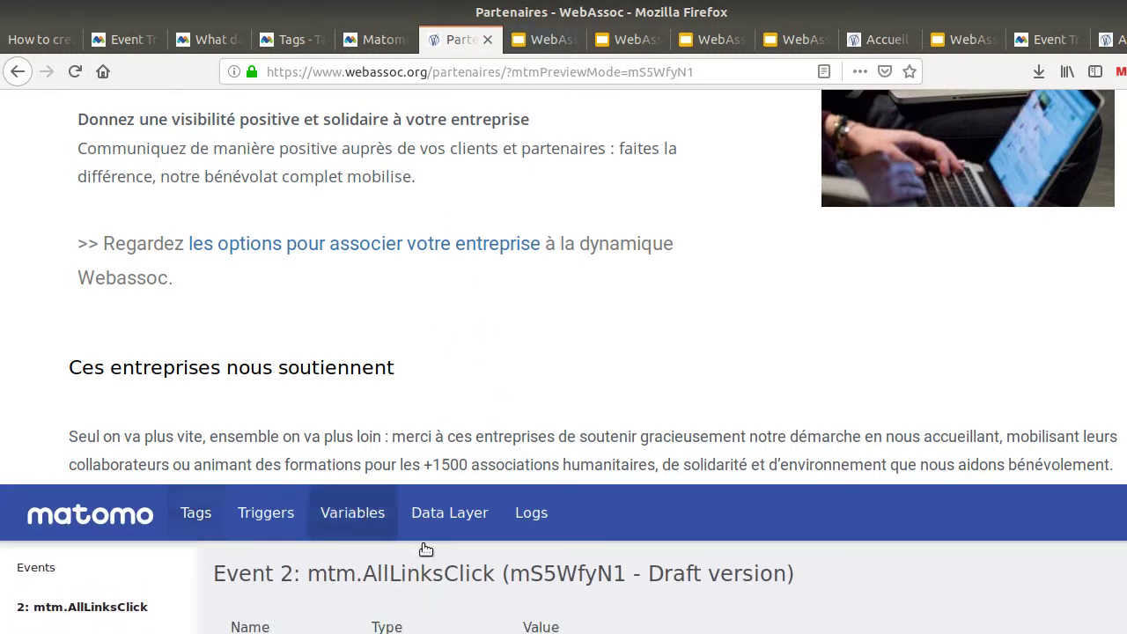
scroll(426, 550, "down", 5)
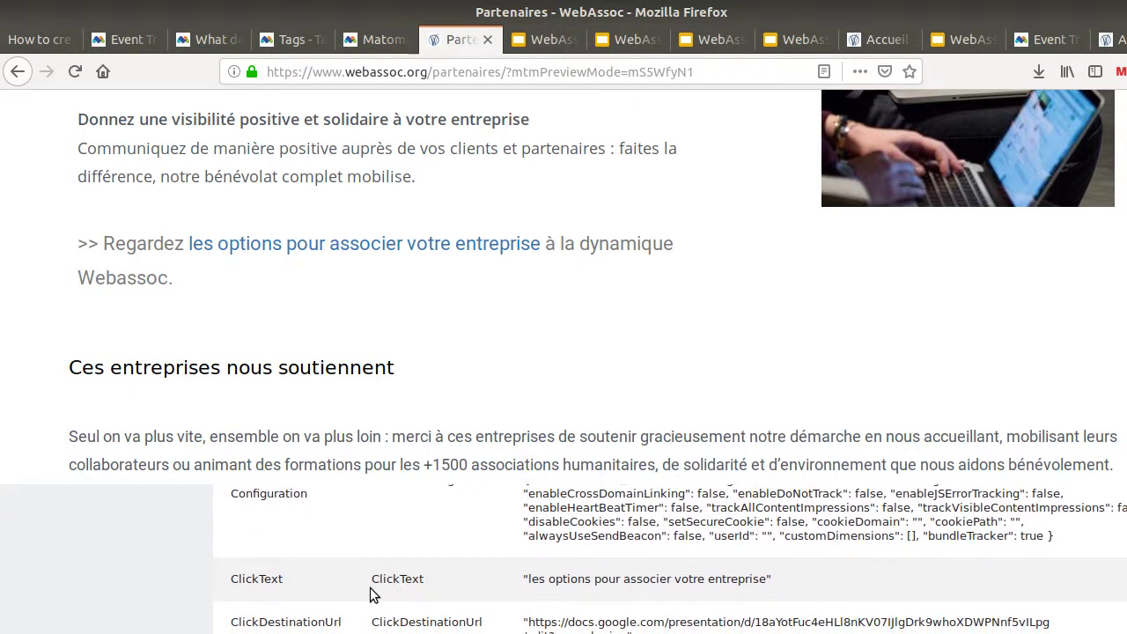
left_click_drag(525, 580, 775, 582)
left_click_drag(525, 628, 634, 632)
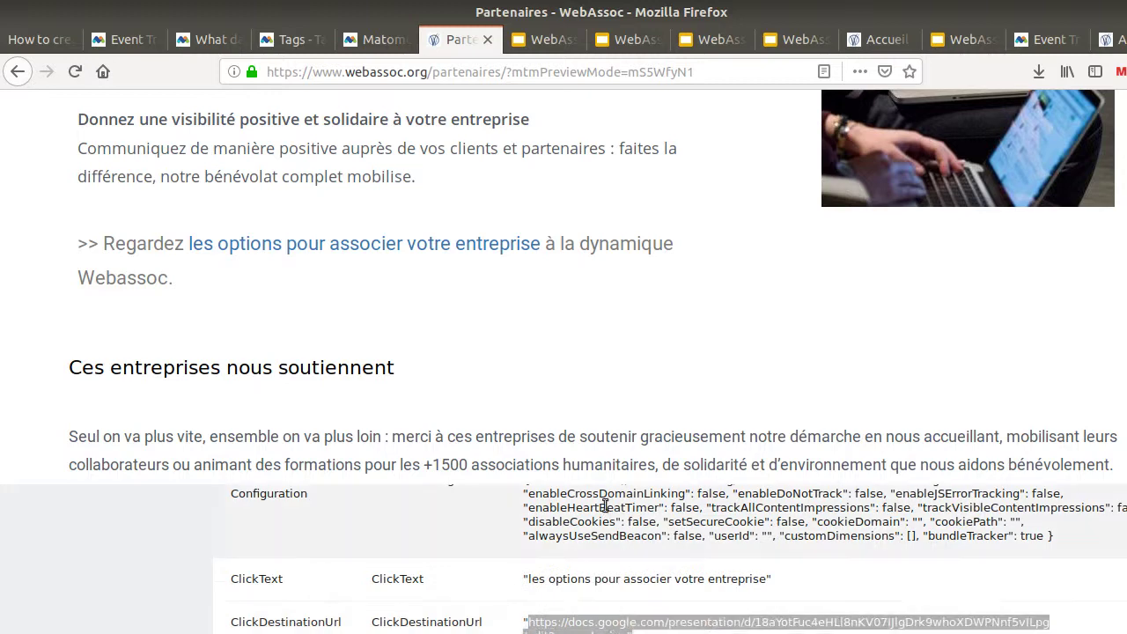
Reload the Visits Log and find the 'form or documentation - intent to participate or more information' event
left_click(372, 39)
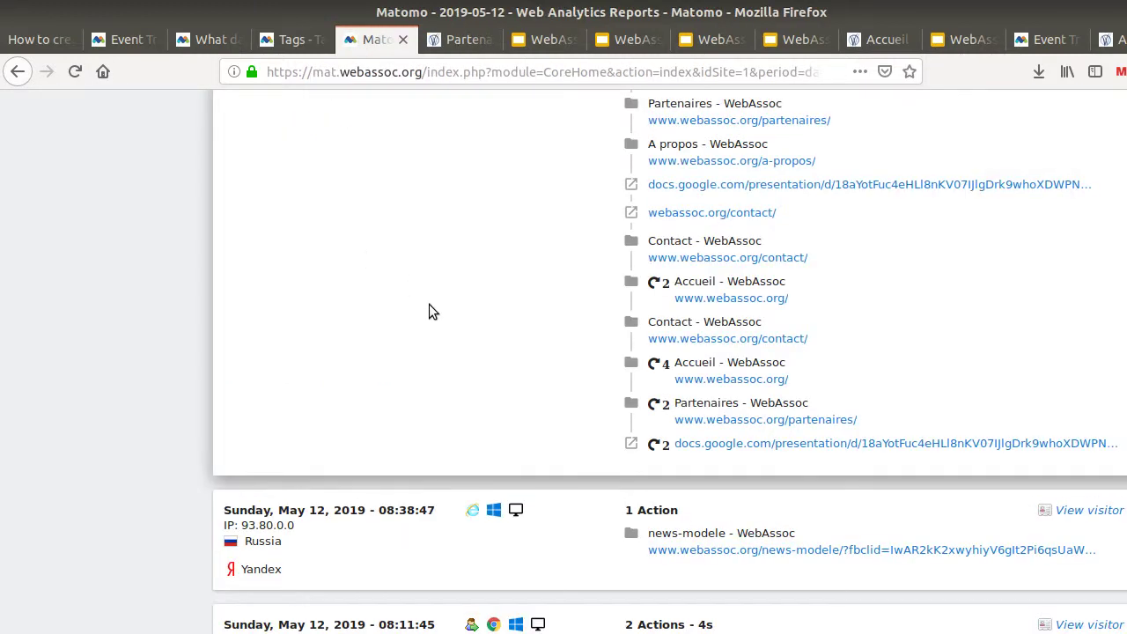
key("F5")
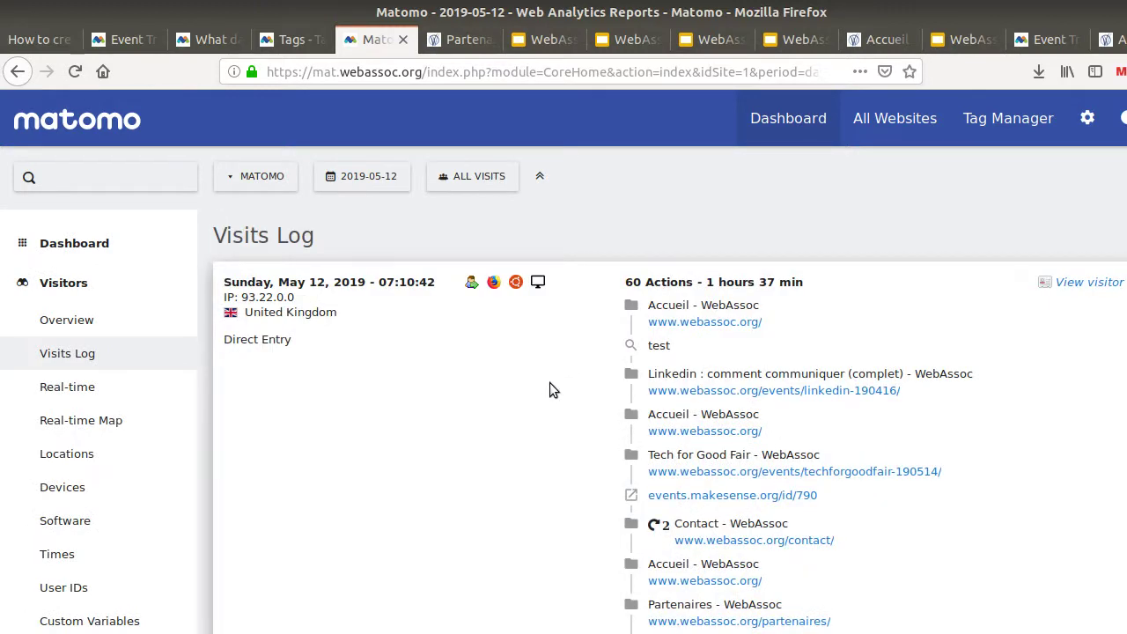
scroll(549, 387, "down", 3)
scroll(556, 404, "down", 20)
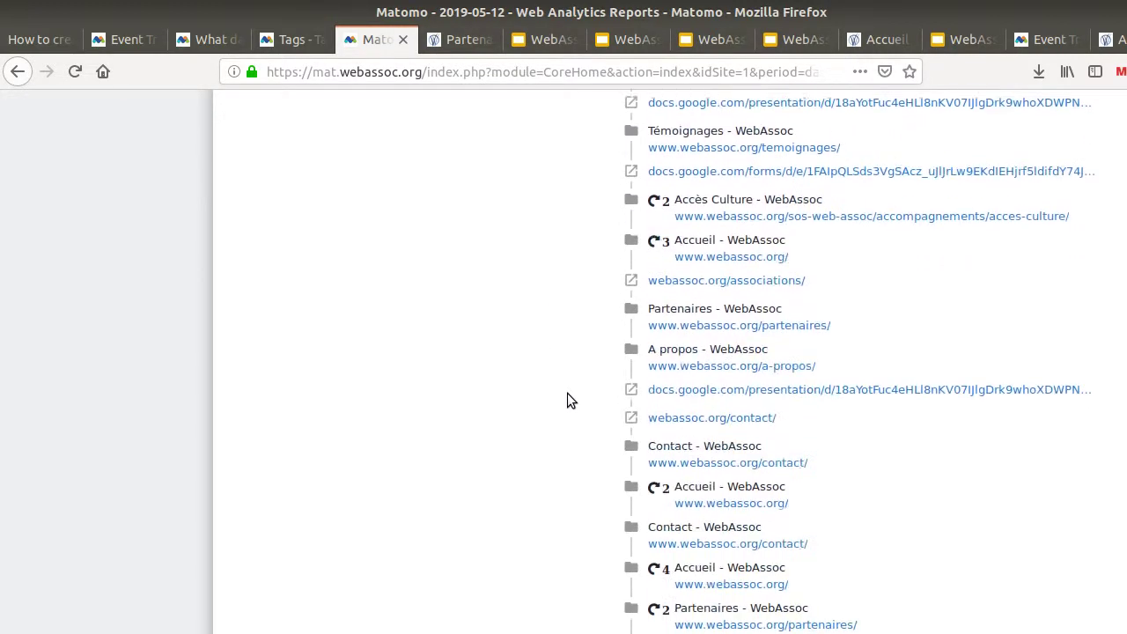
scroll(569, 396, "down", 1)
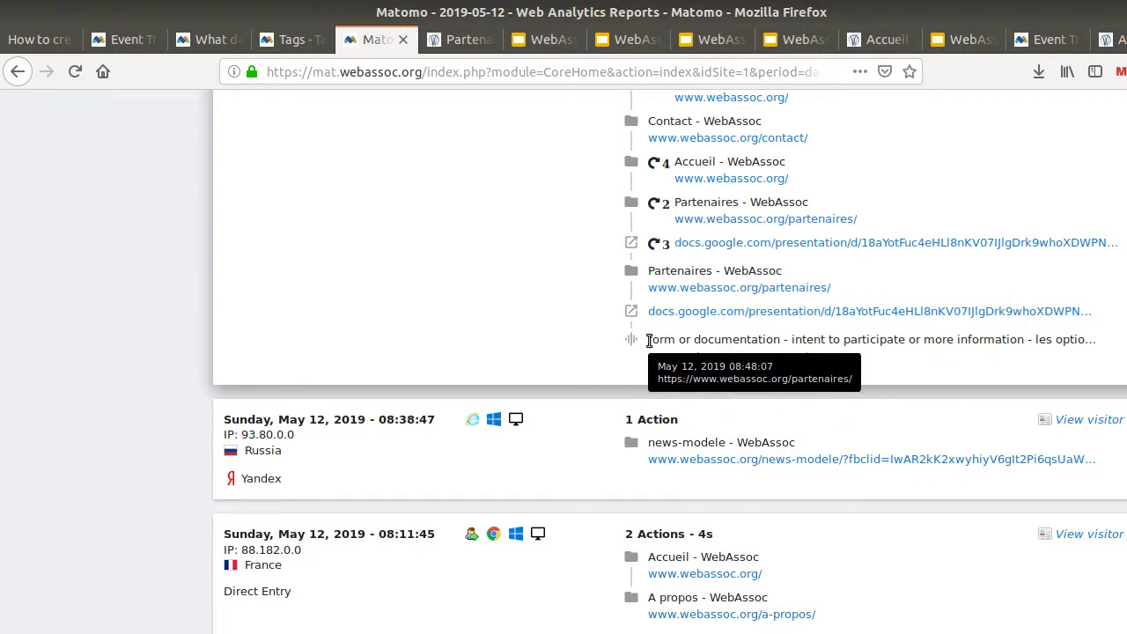
left_click_drag(648, 340, 1023, 340)
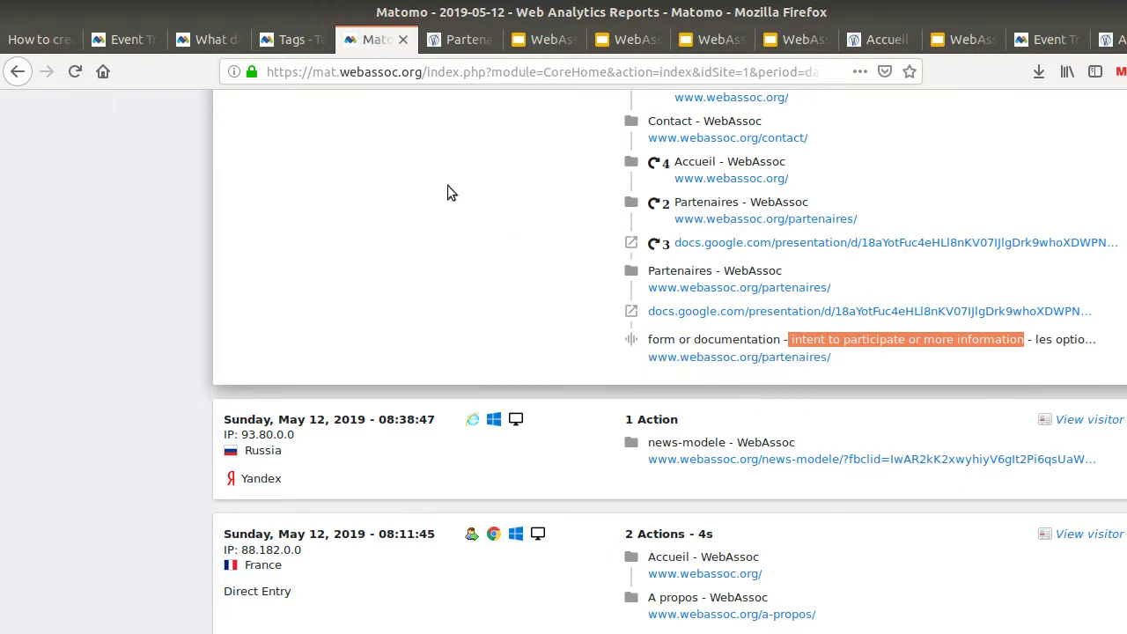
left_click(292, 40)
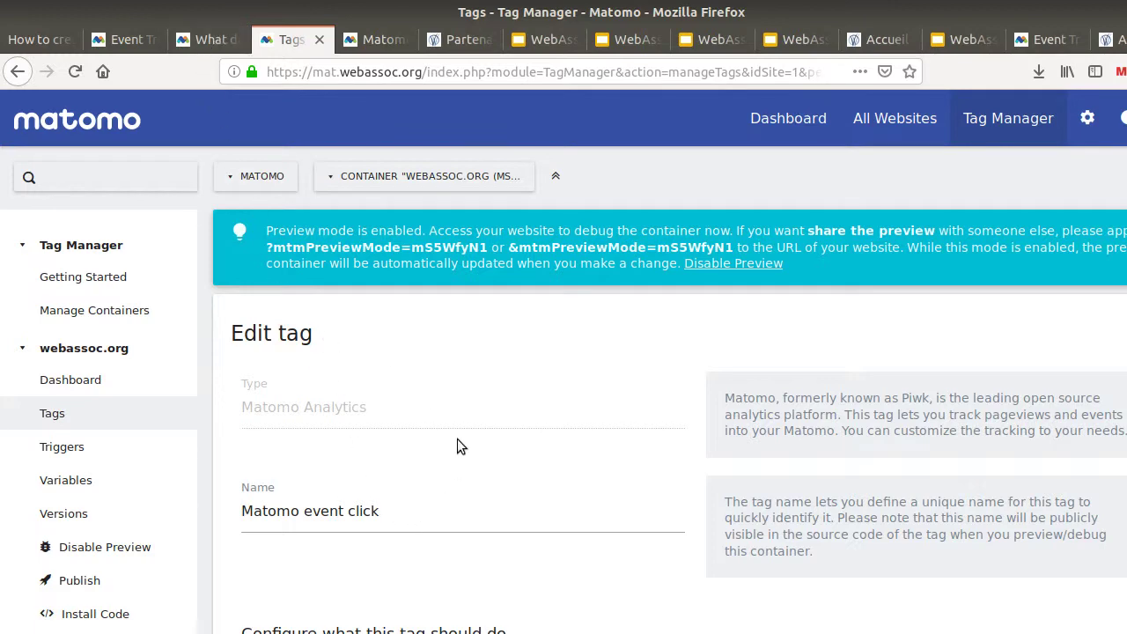
Review the measurement plan's event-click row and its advice to add a note in Matomo
left_click(51, 40)
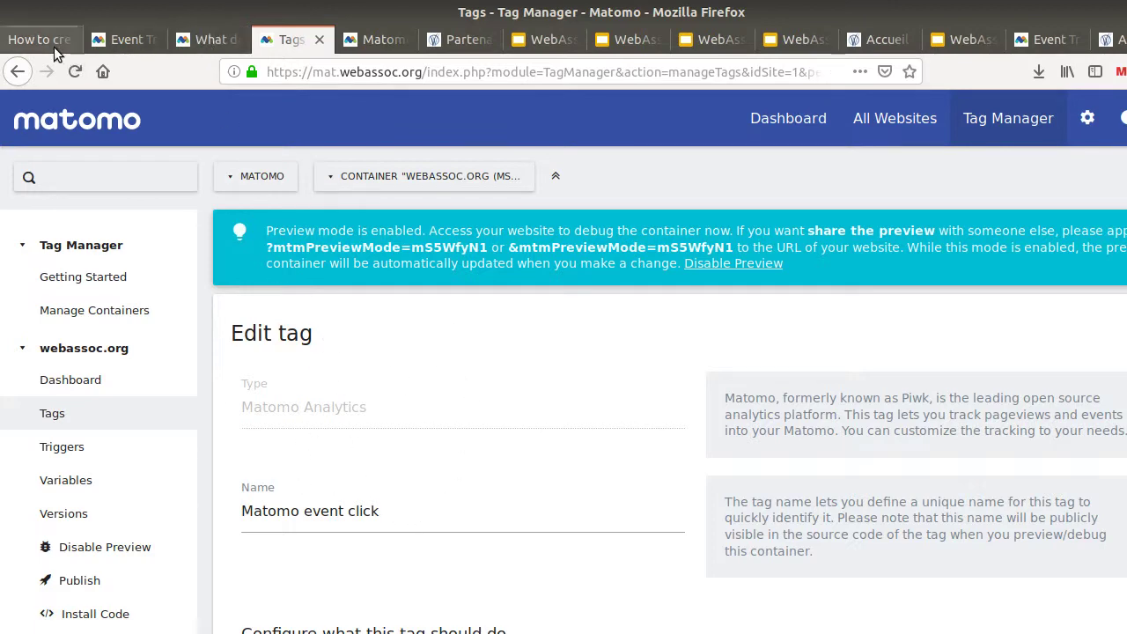
scroll(366, 384, "up", 10)
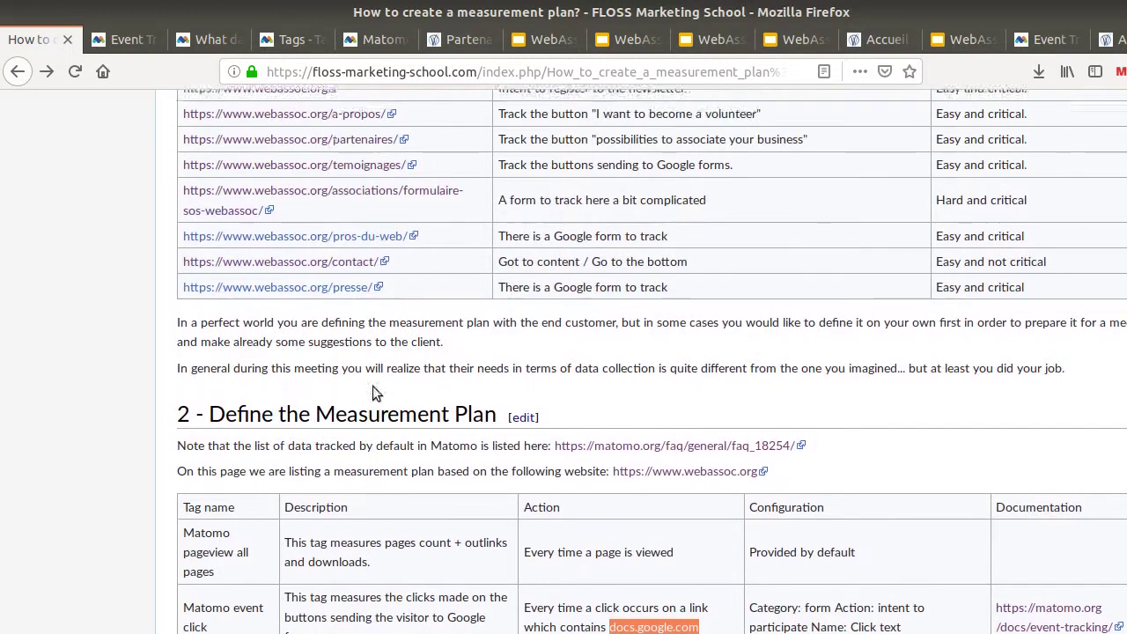
scroll(477, 412, "down", 8)
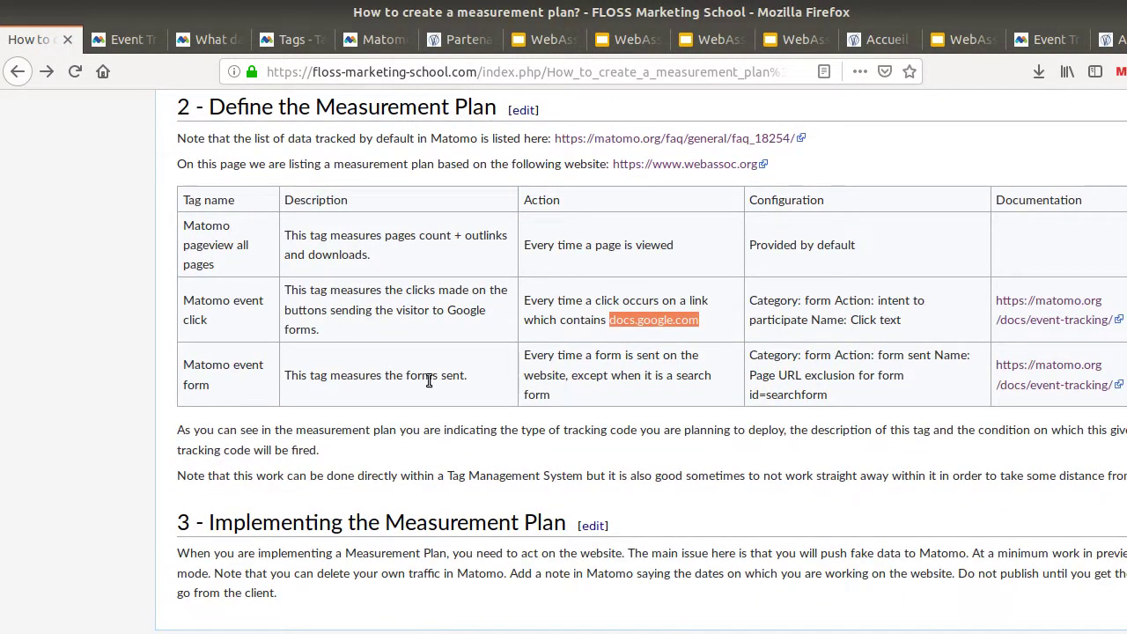
scroll(430, 388, "down", 1)
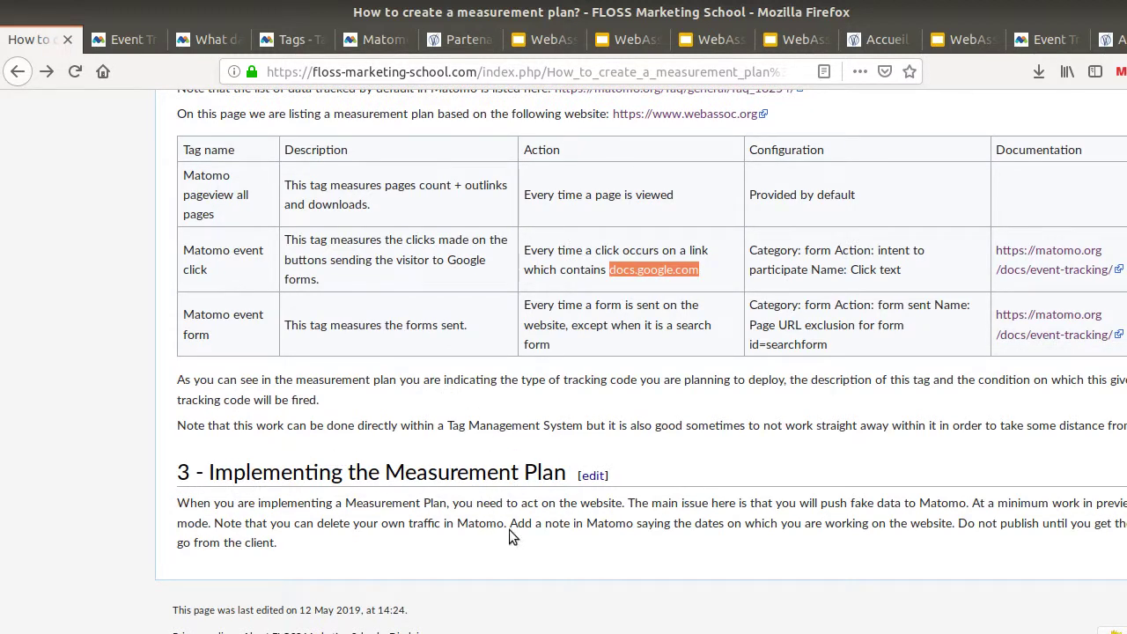
left_click_drag(505, 525, 576, 525)
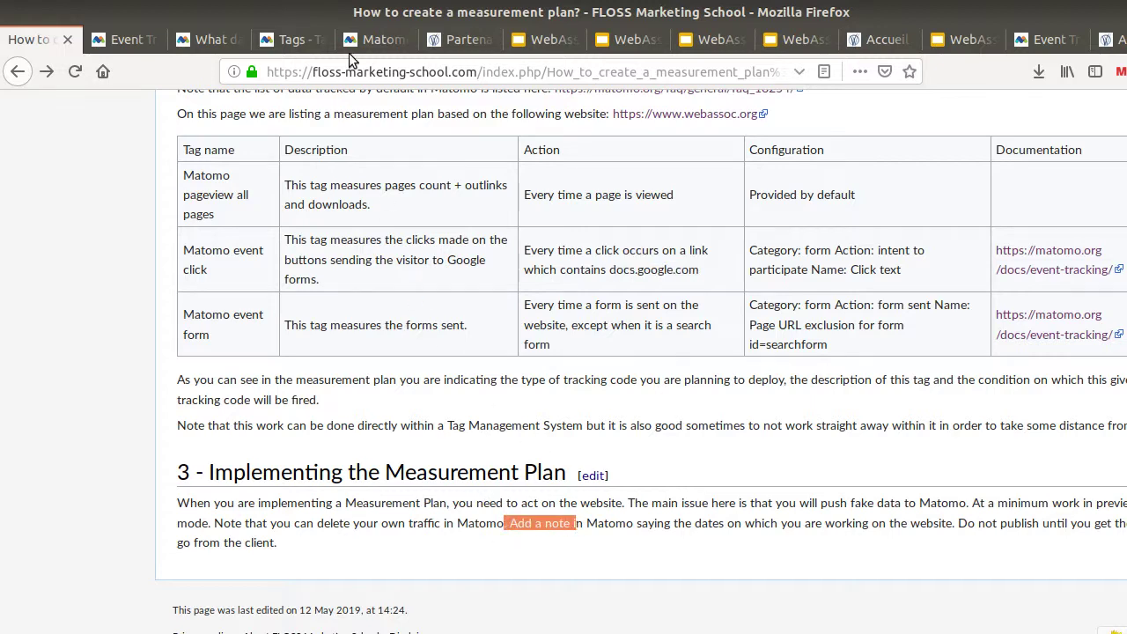
left_click(351, 46)
scroll(528, 345, "up", 4)
scroll(555, 343, "up", 15)
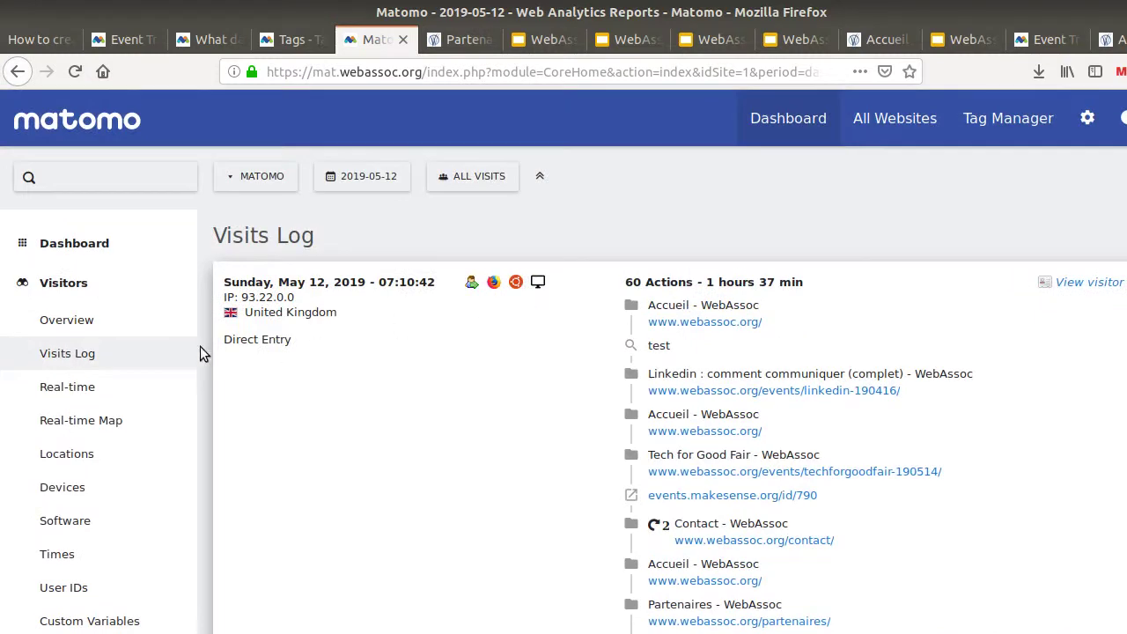
Open Matomo's Visitors Overview to see the Visits Over Time chart, then return to the wiki
left_click(146, 326)
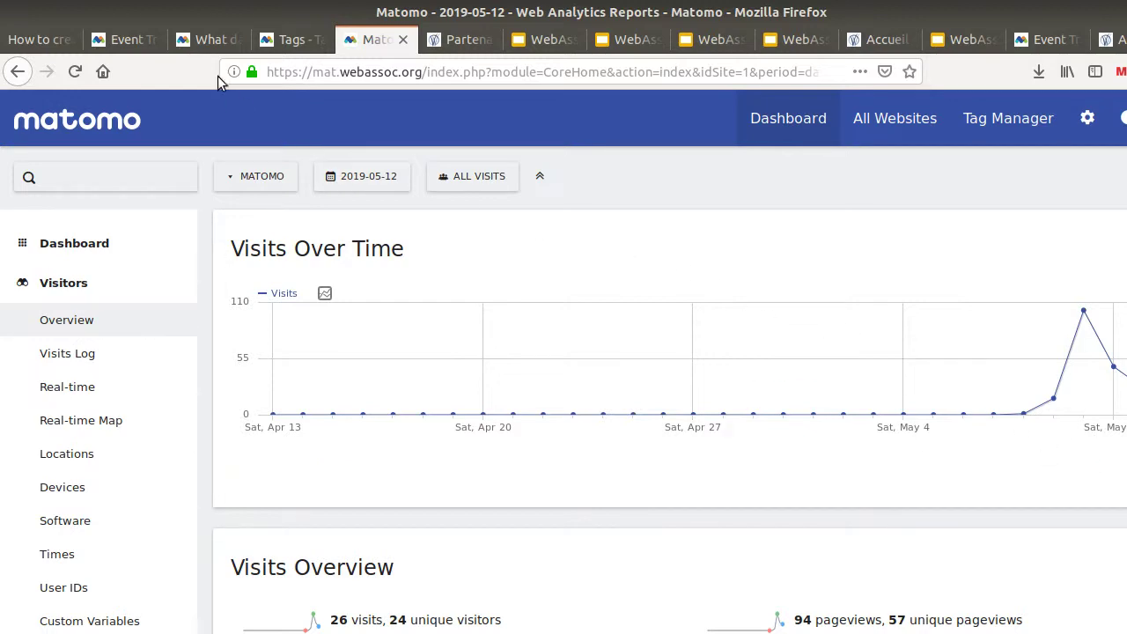
left_click(41, 42)
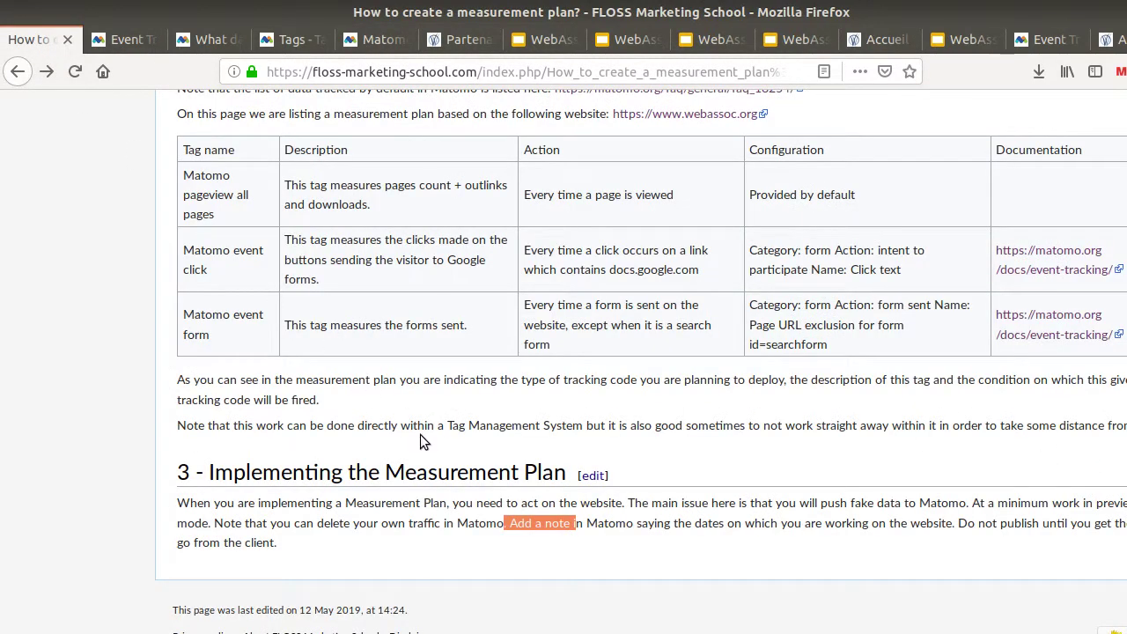
scroll(420, 434, "up", 10)
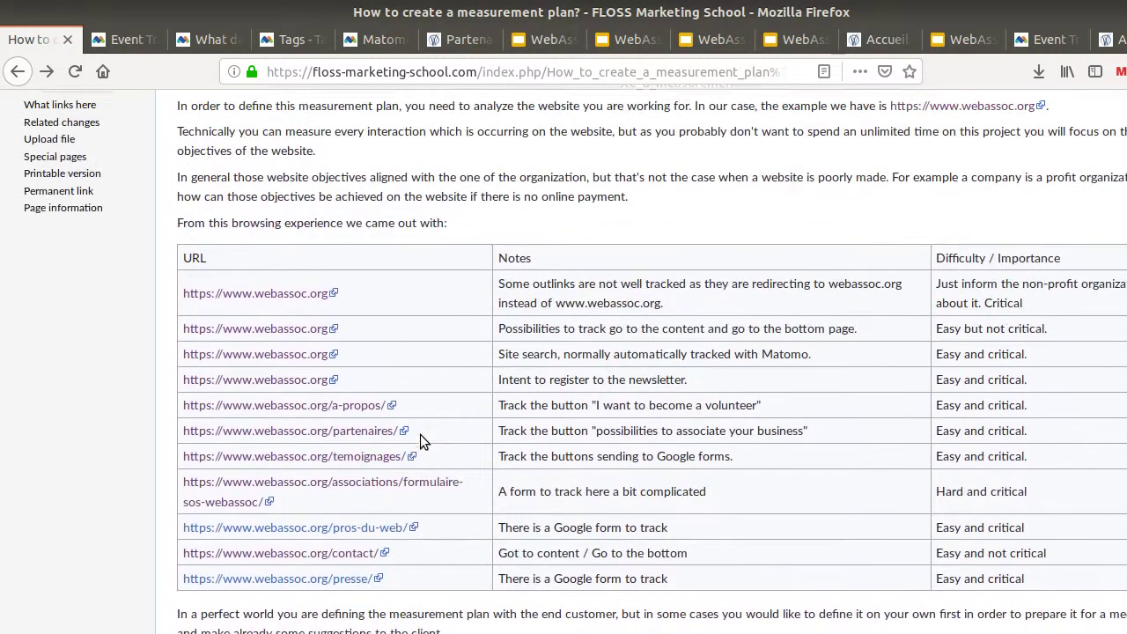
scroll(420, 434, "up", 6)
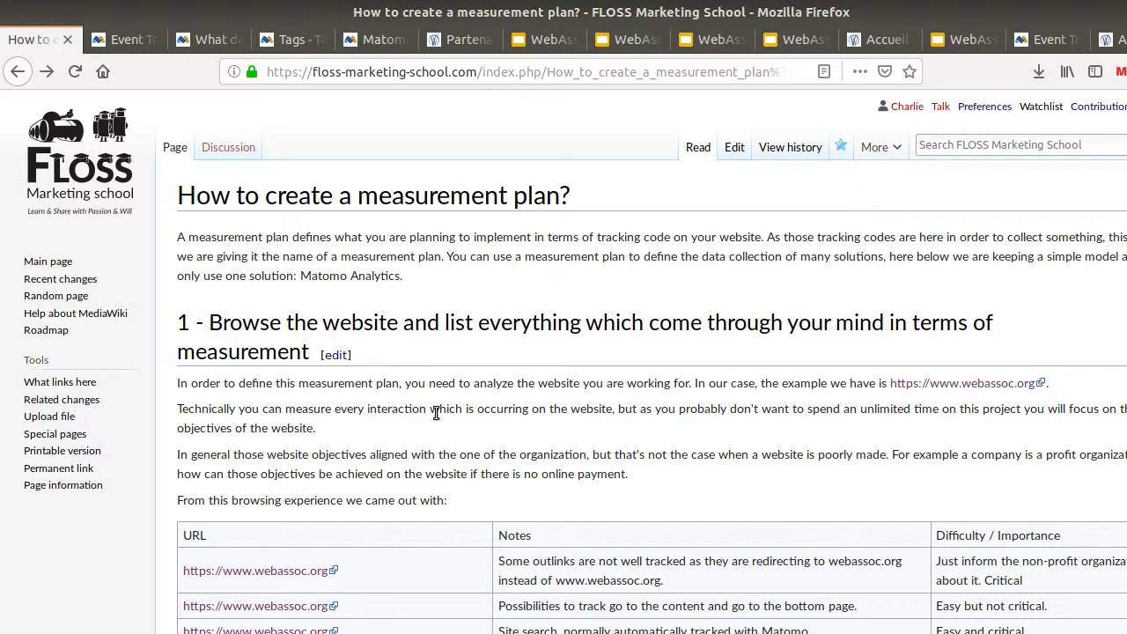
scroll(384, 404, "down", 3)
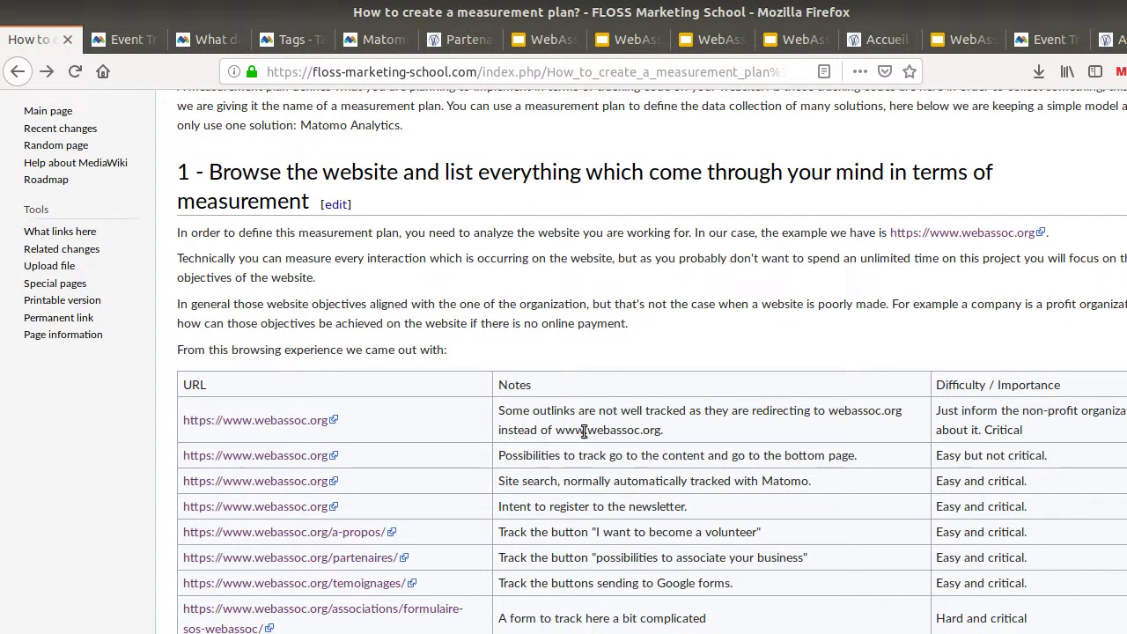
scroll(581, 436, "down", 7)
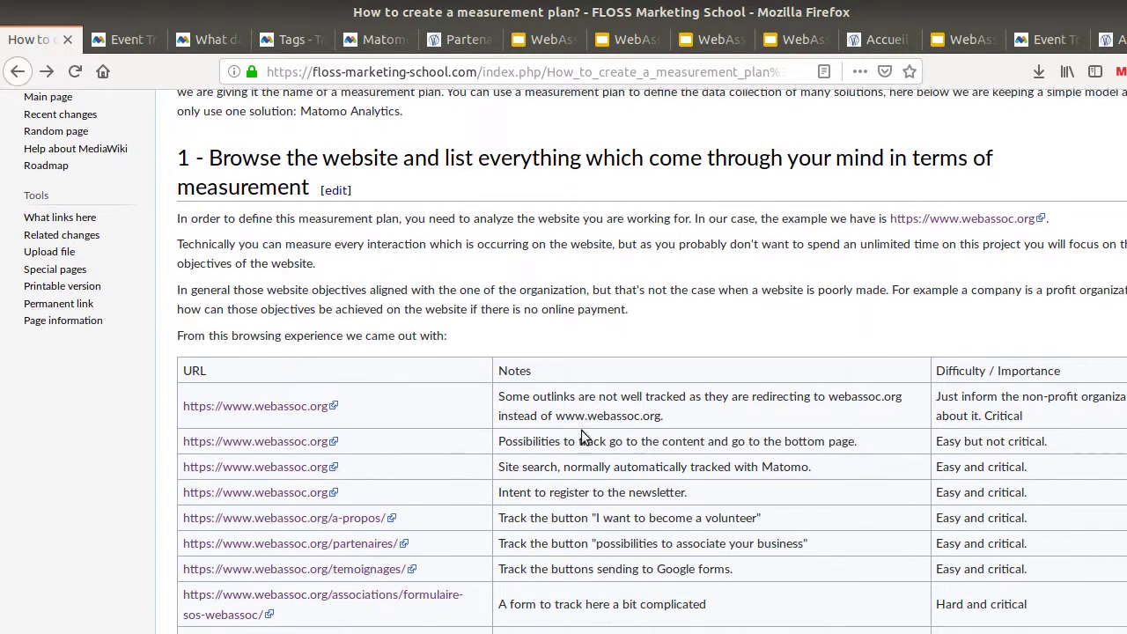
scroll(579, 432, "down", 3)
scroll(578, 431, "up", 5)
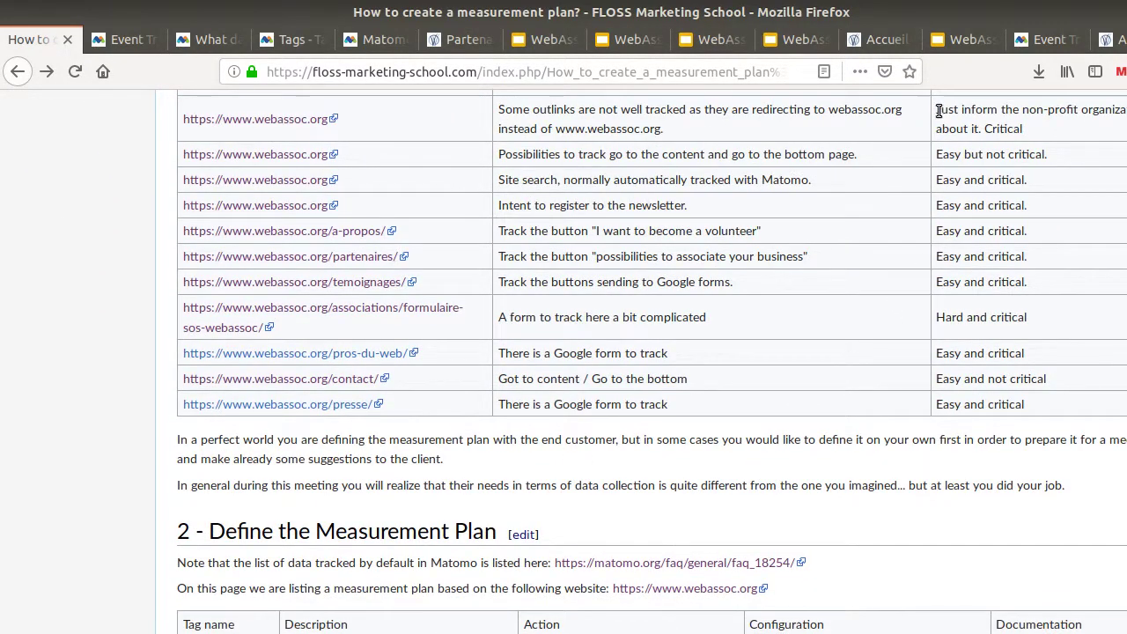
left_click_drag(939, 112, 1022, 252)
left_click(993, 281)
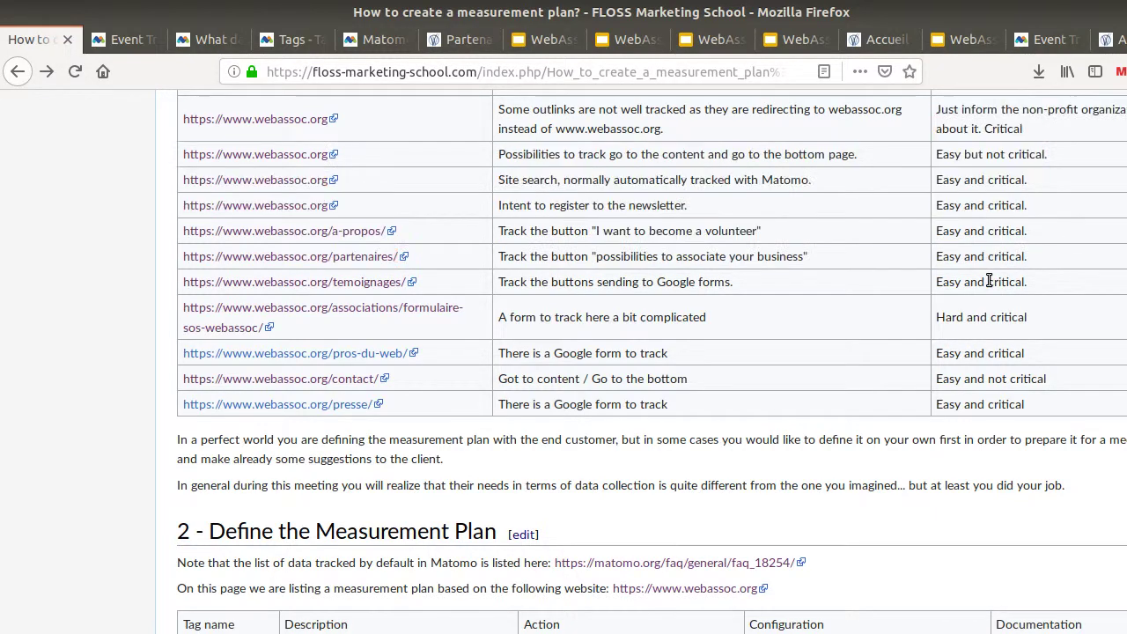
scroll(694, 400, "down", 3)
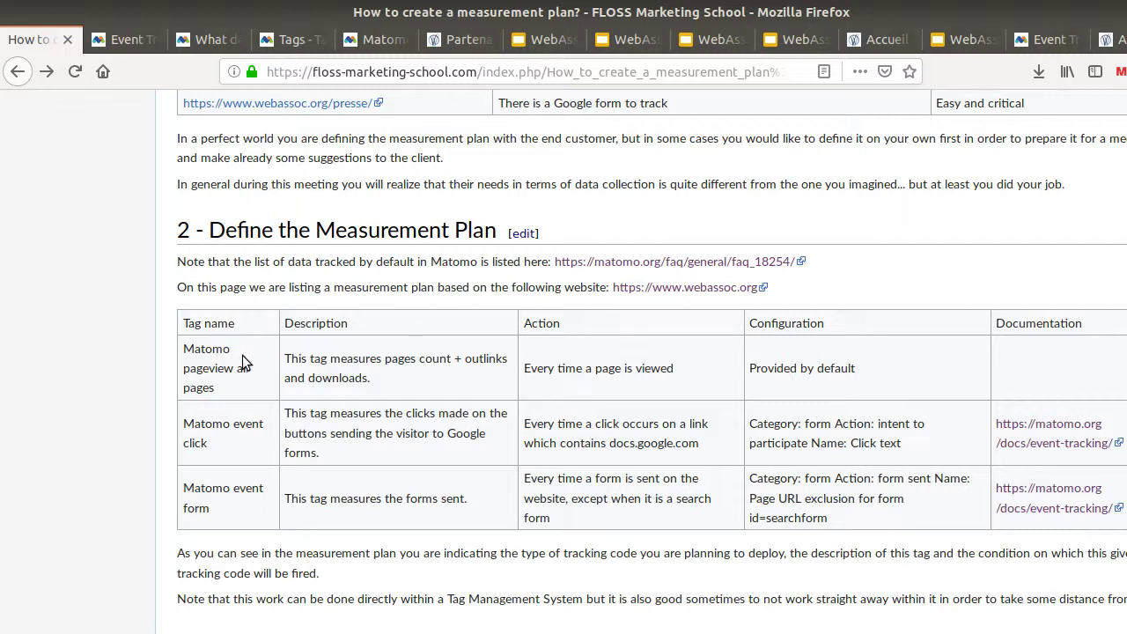
scroll(242, 355, "down", 3)
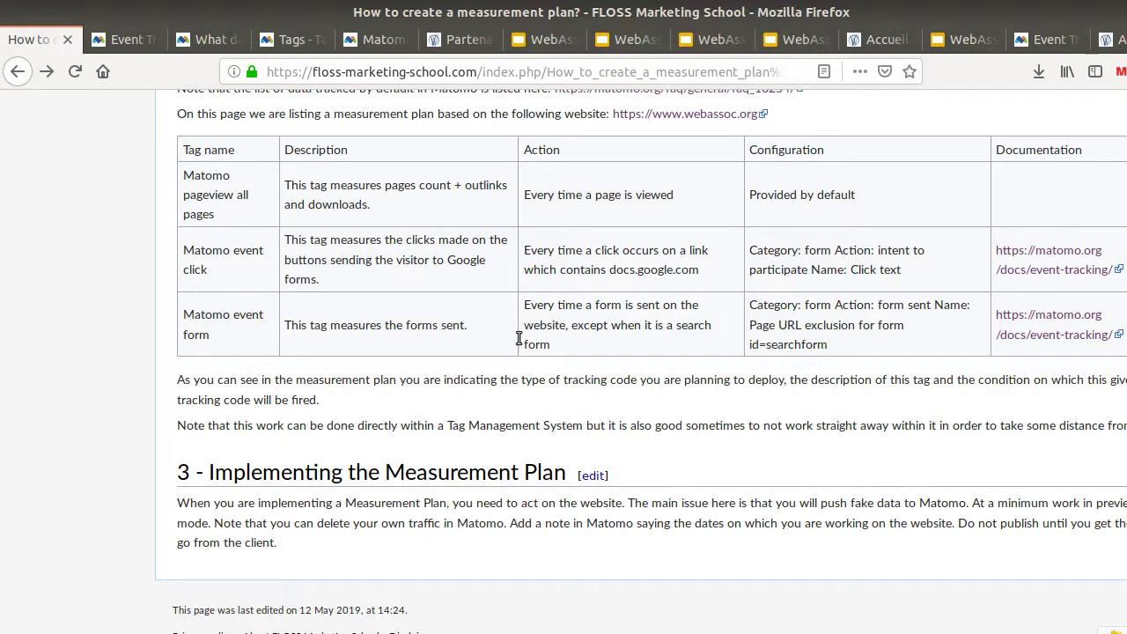
scroll(501, 392, "up", 10)
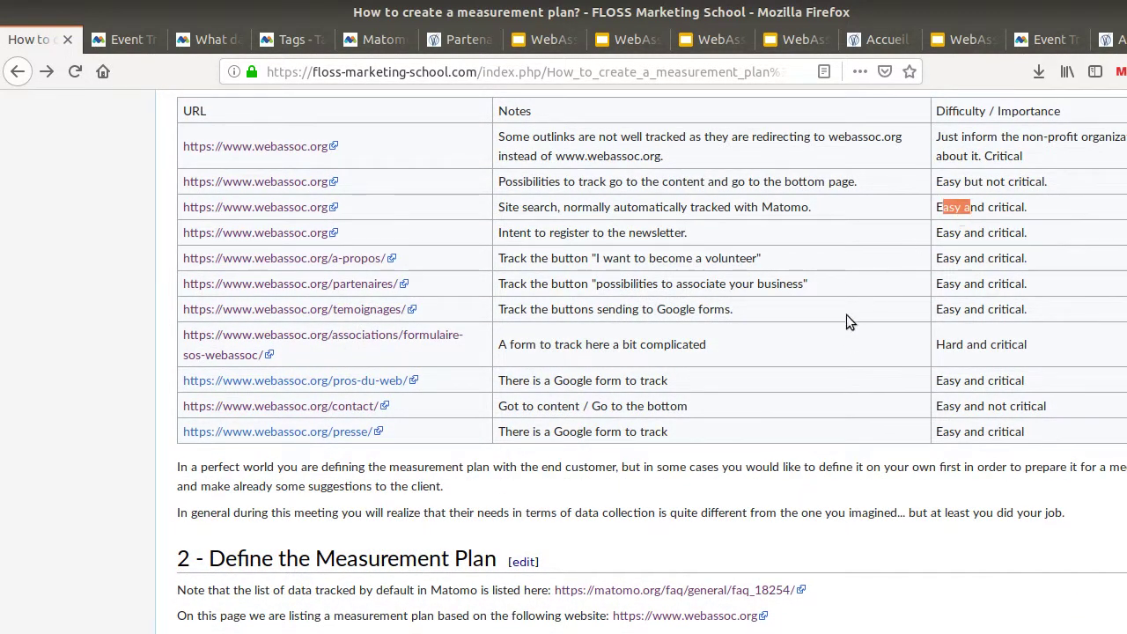
scroll(846, 317, "down", 5)
scroll(846, 315, "down", 5)
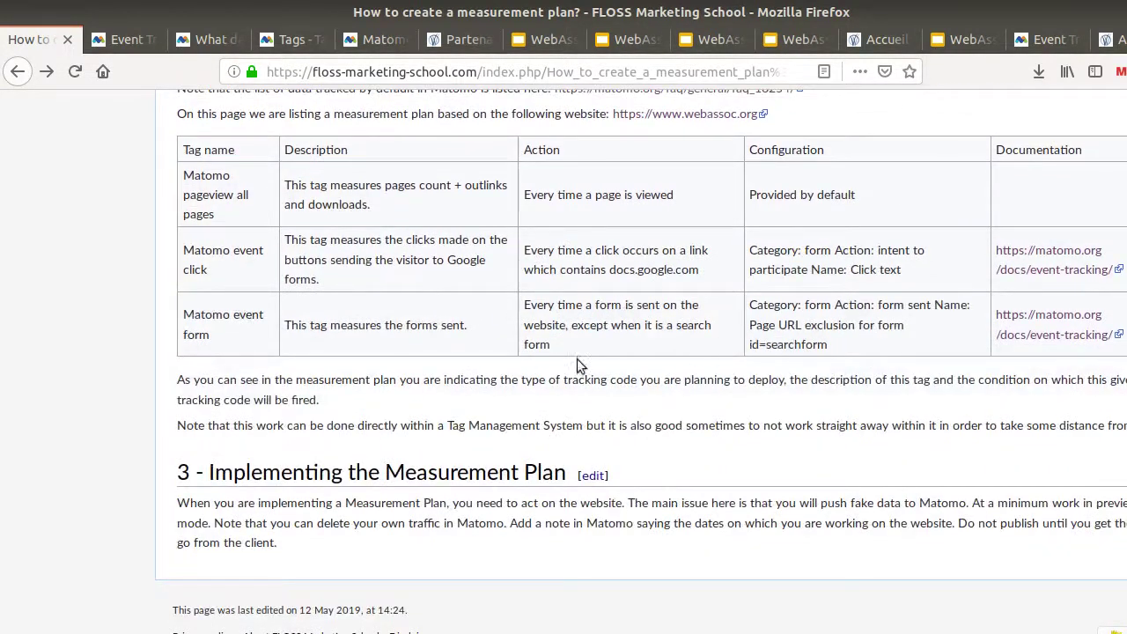